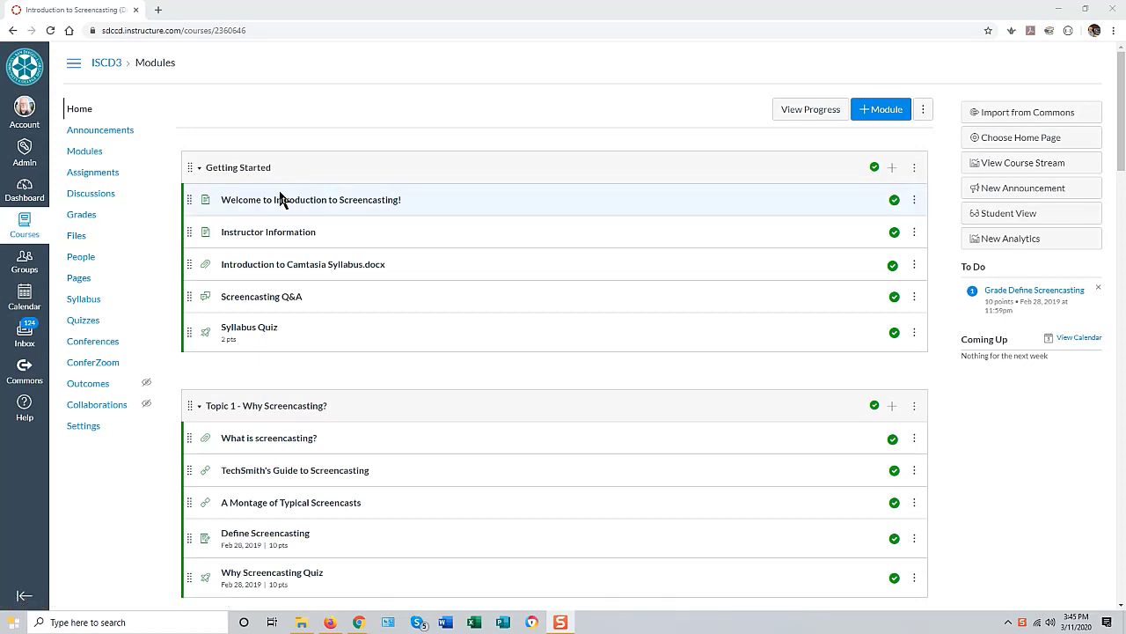
# Step: Open the ISCD3 course's Modules page and review the Getting Started, Topic 1 and Topic 2 modules
pyautogui.click(84, 153)
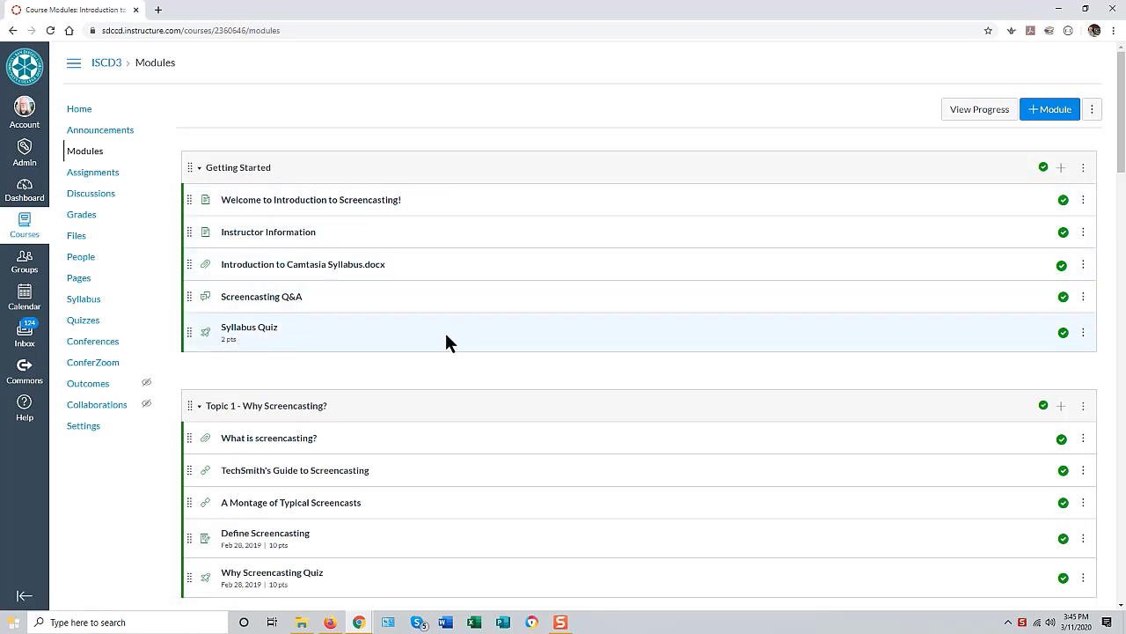
pyautogui.scroll(-1, 470, 228)
pyautogui.scroll(-1, 466, 225)
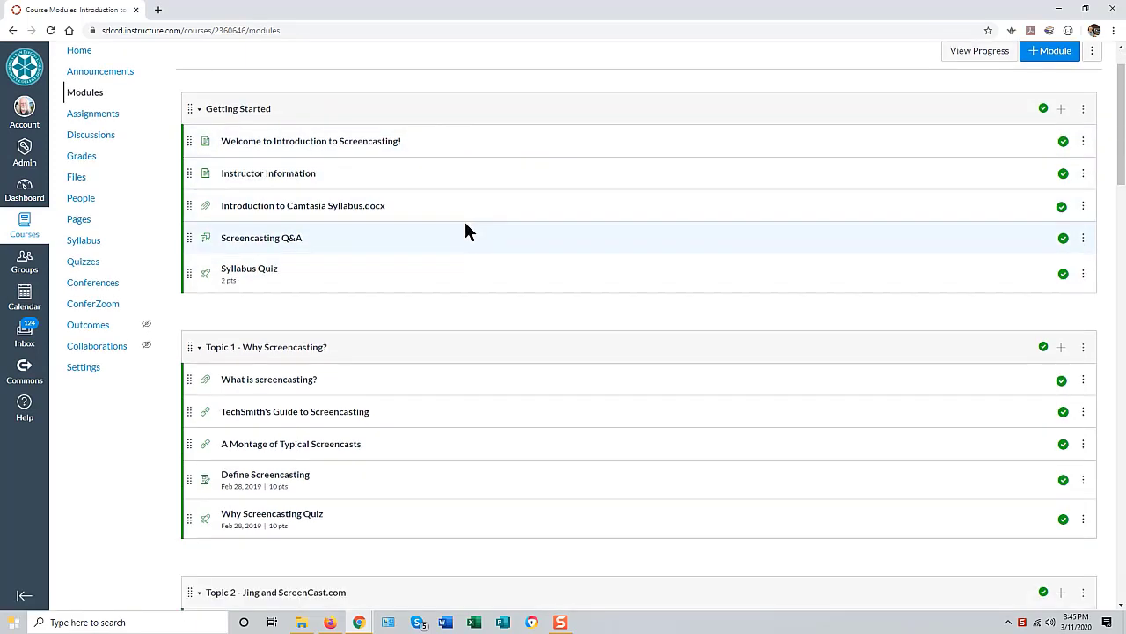
pyautogui.scroll(1, 395, 199)
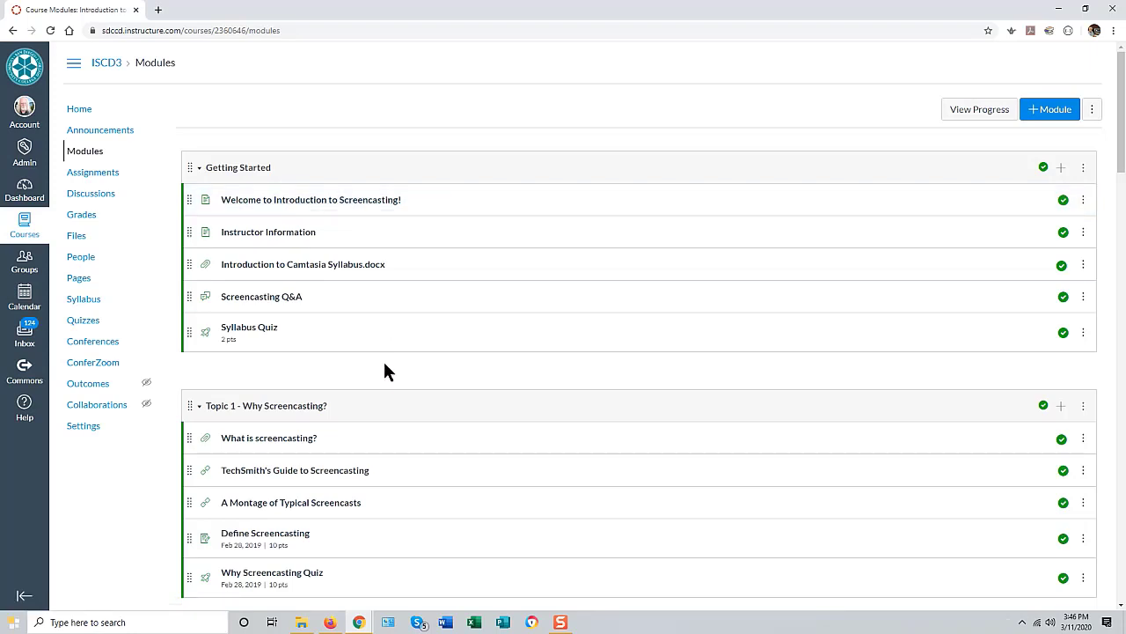
pyautogui.scroll(-3, 574, 352)
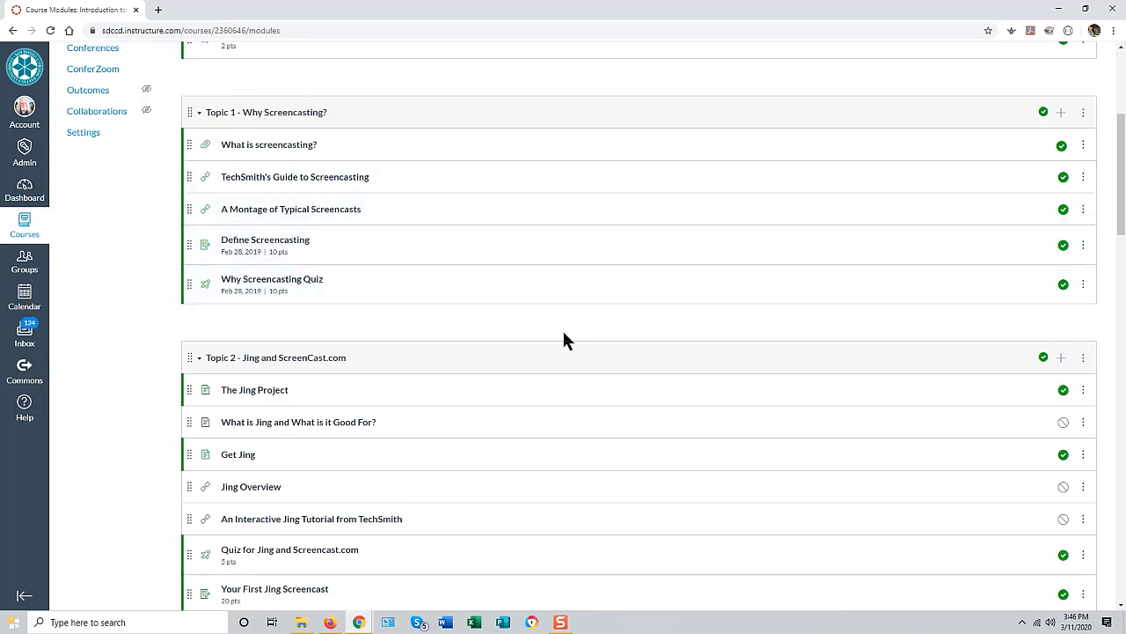
pyautogui.scroll(5, 919, 243)
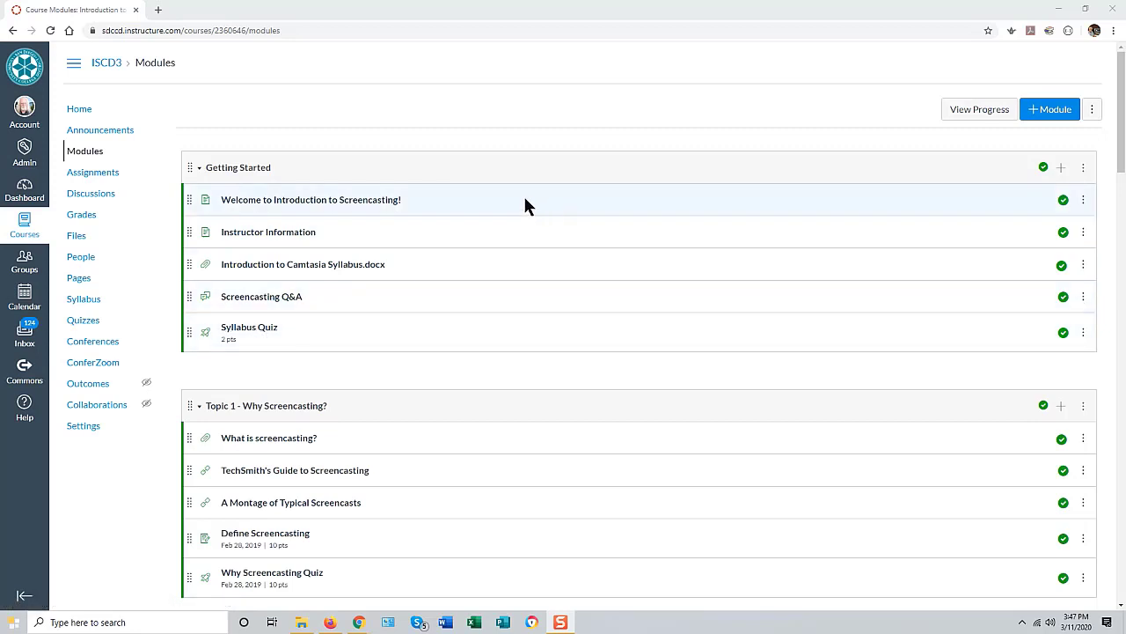
# Step: From the Dashboard, open the Introduction to Screencasting v4 (ISDC4) course
pyautogui.click(40, 197)
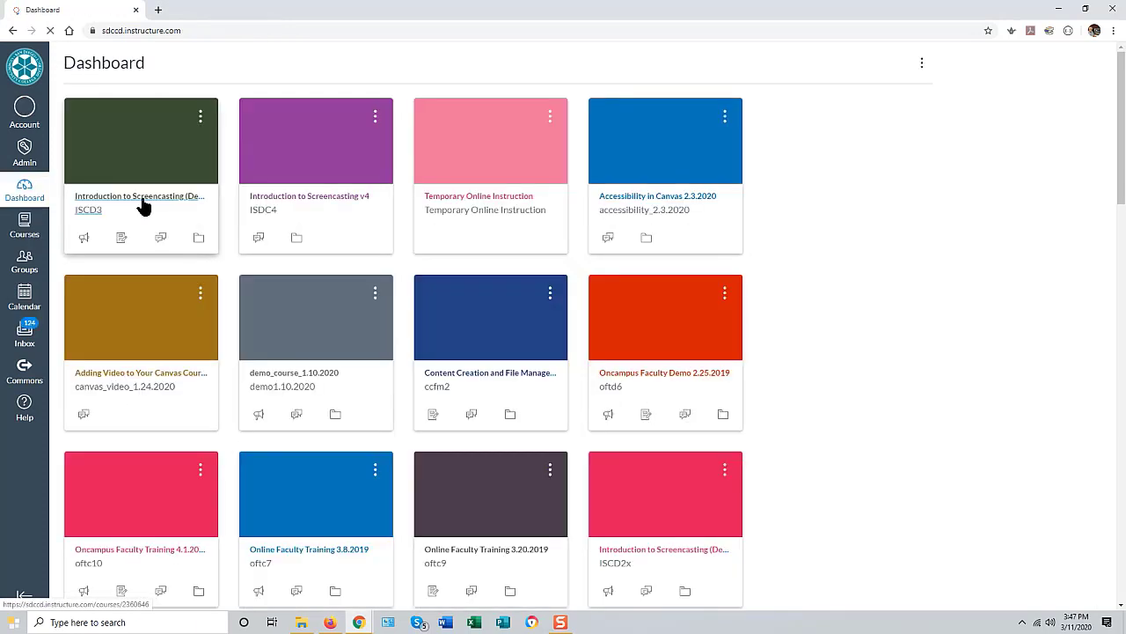
pyautogui.click(321, 166)
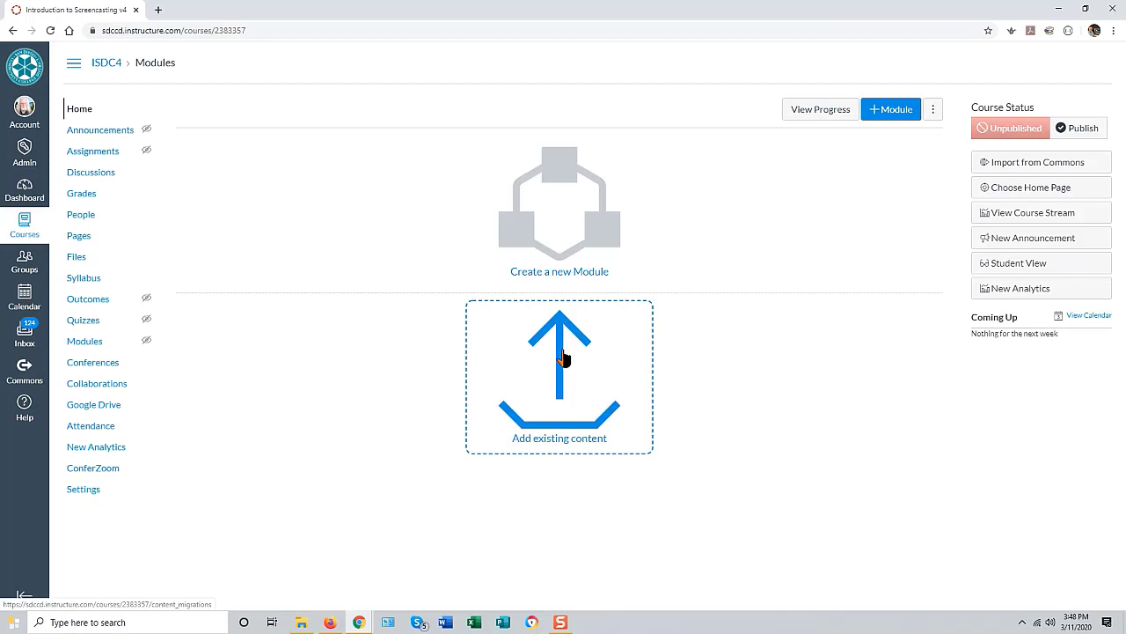
# Step: Create a module named 'Getting Started' in the ISDC4 course and expand it
pyautogui.click(557, 224)
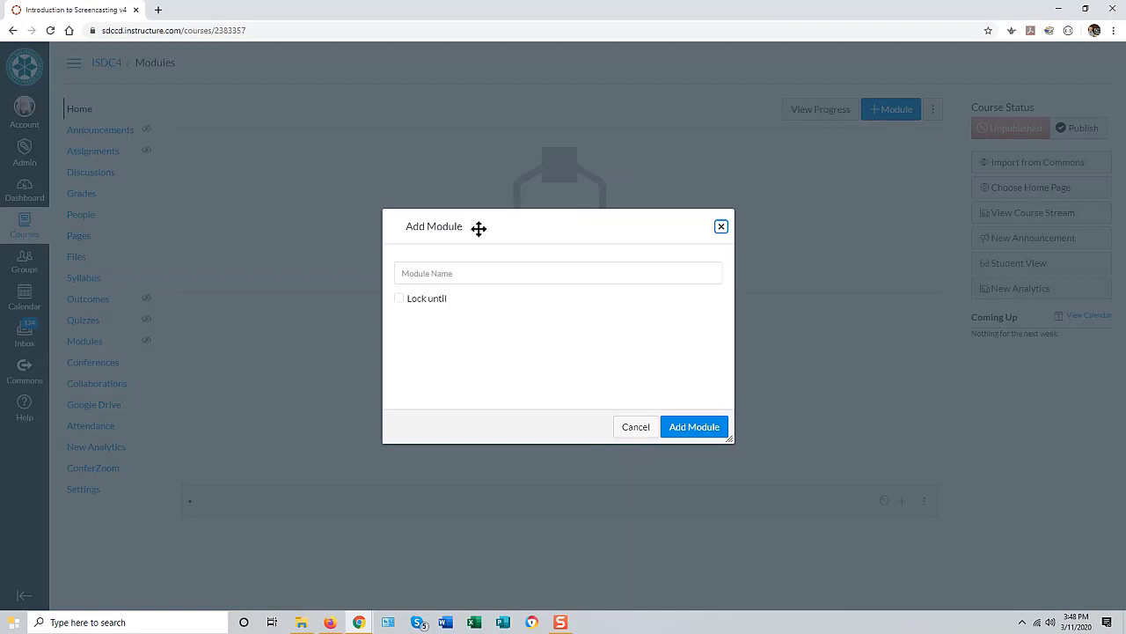
pyautogui.click(422, 274)
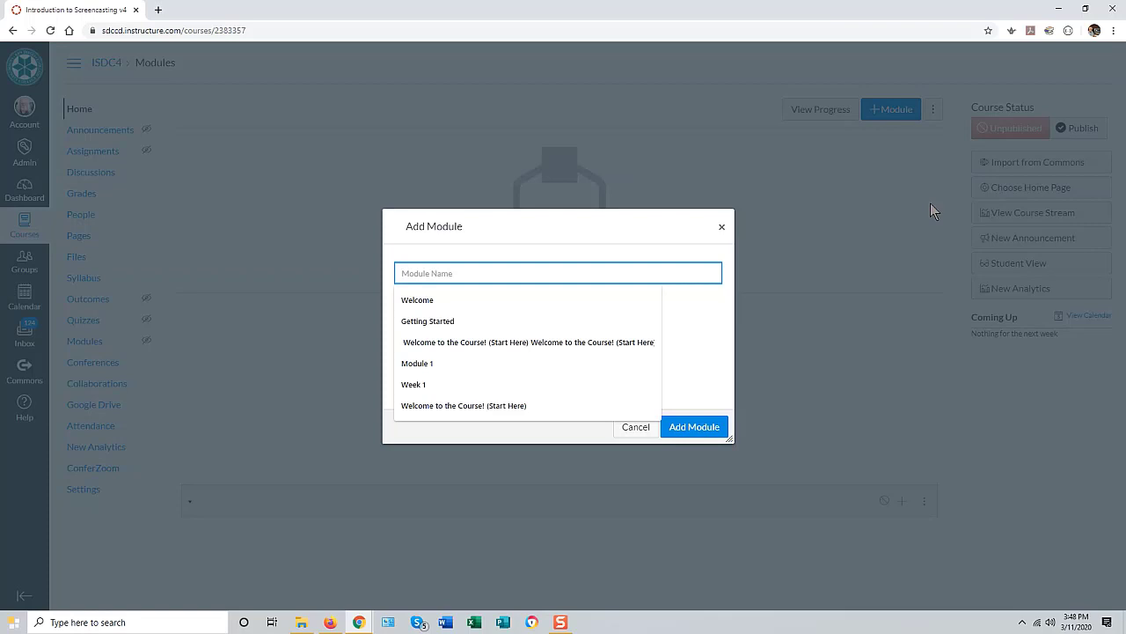
pyautogui.write('G')
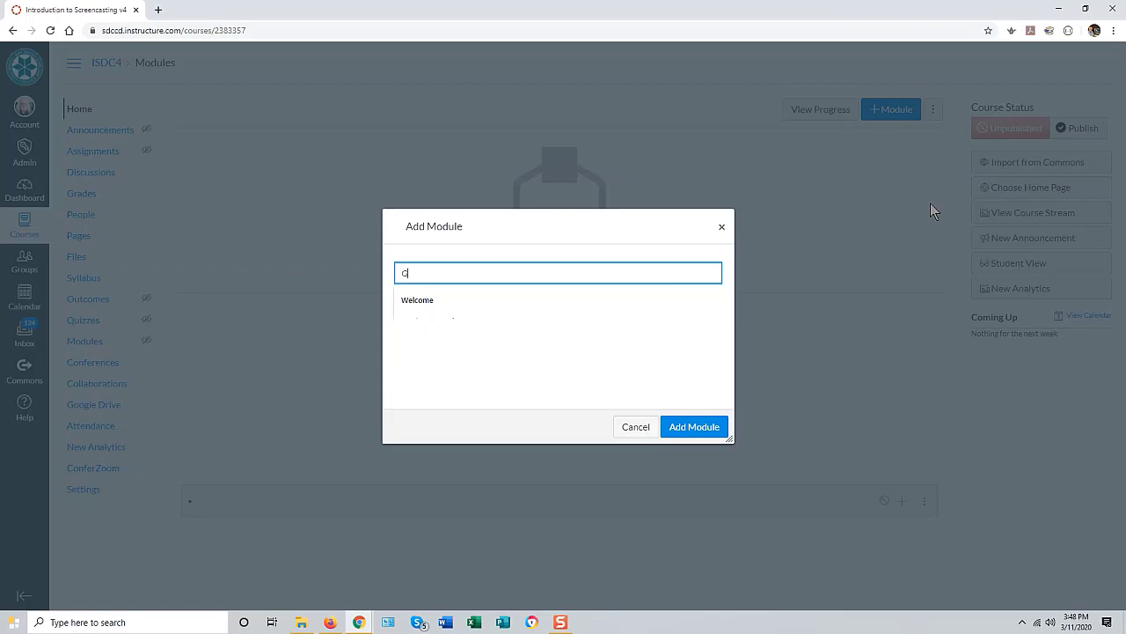
pyautogui.write('etting')
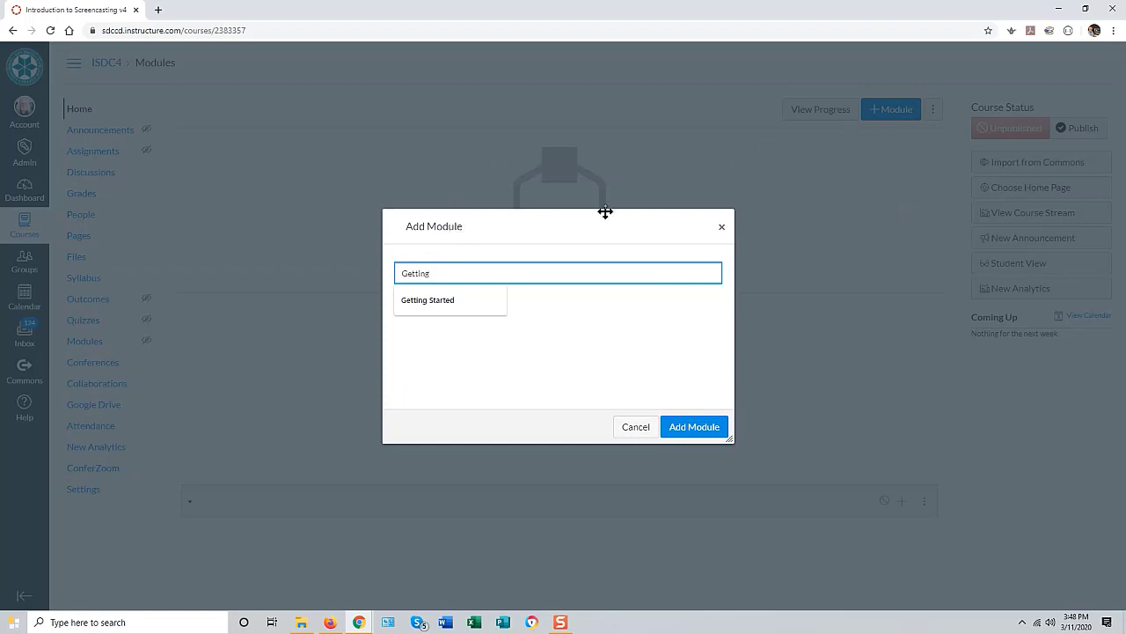
pyautogui.write('Started')
pyautogui.click(701, 428)
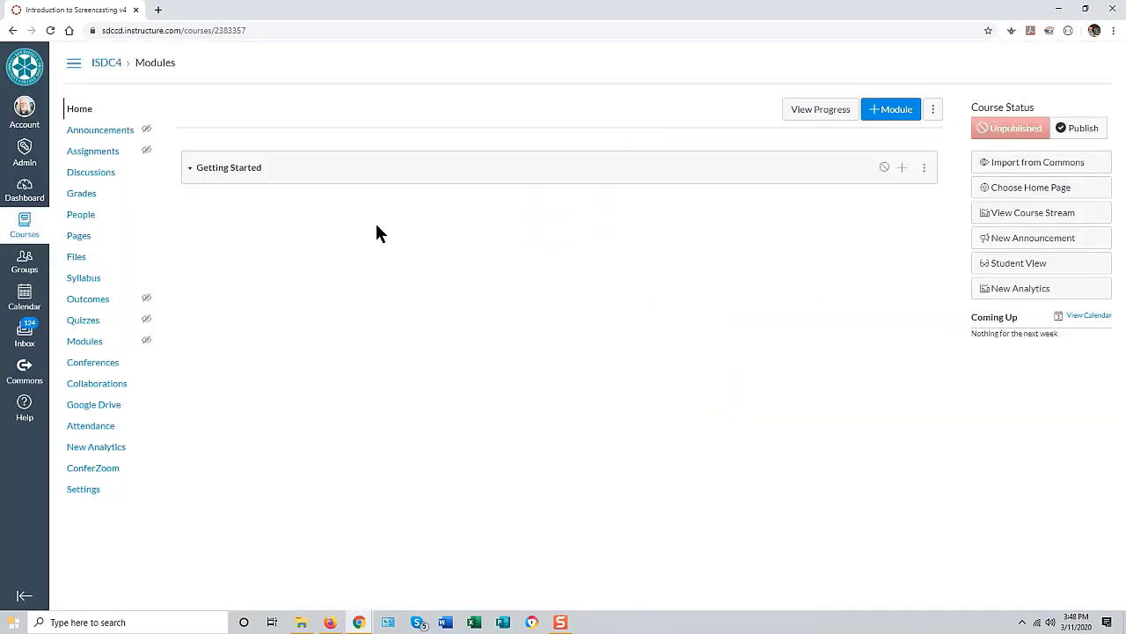
pyautogui.click(191, 173)
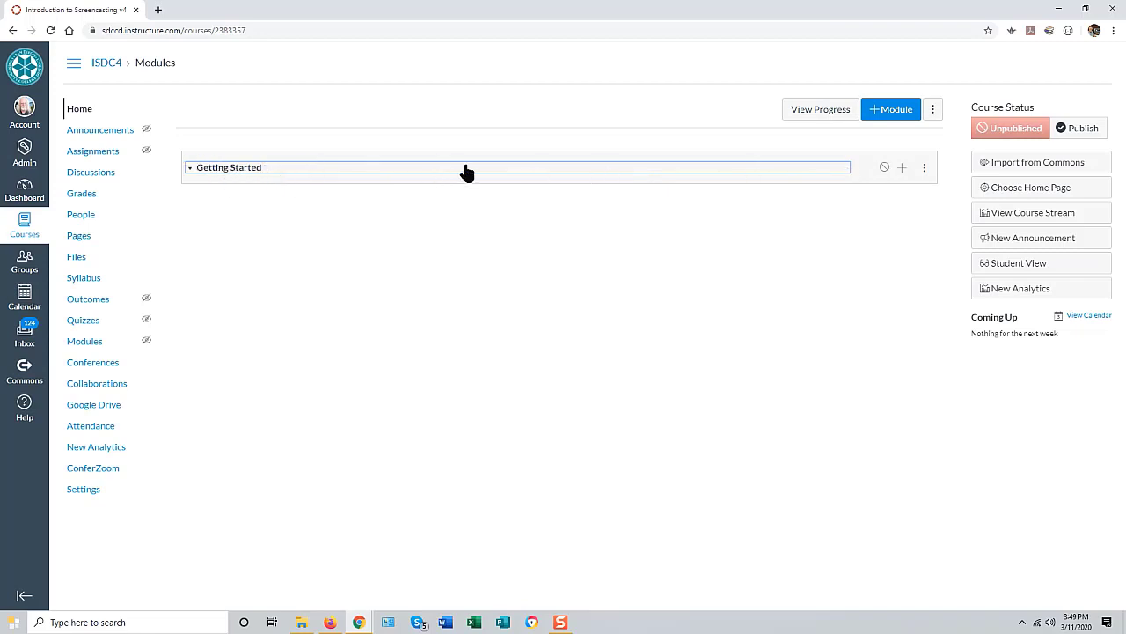
# Step: Start adding an item to the Getting Started module with Page as the item type
pyautogui.click(901, 169)
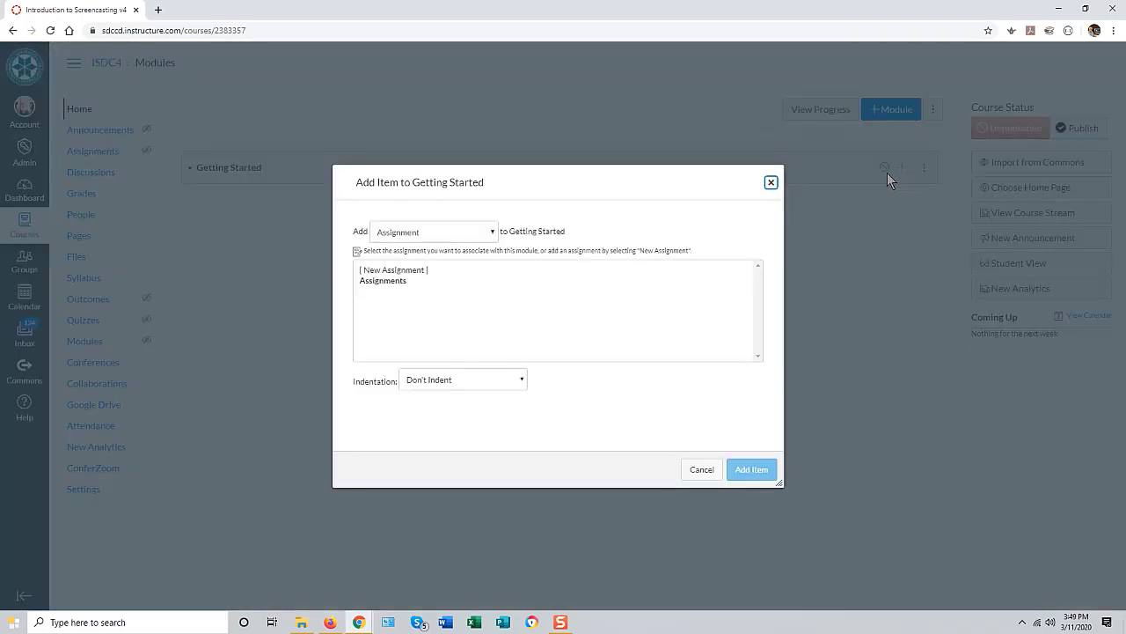
pyautogui.click(410, 233)
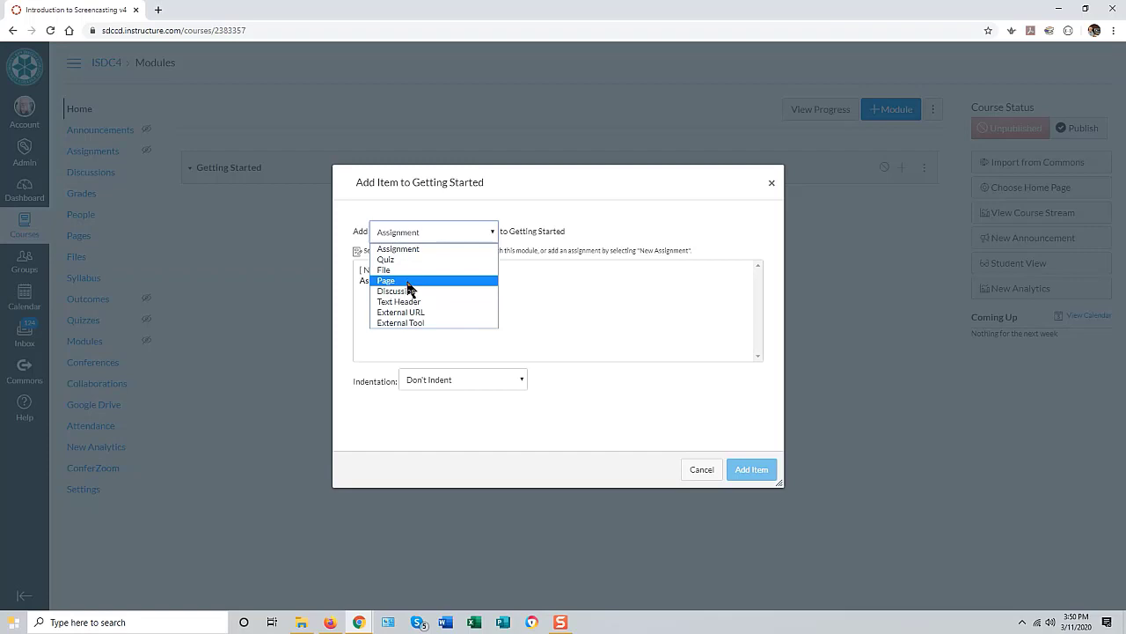
pyautogui.click(409, 281)
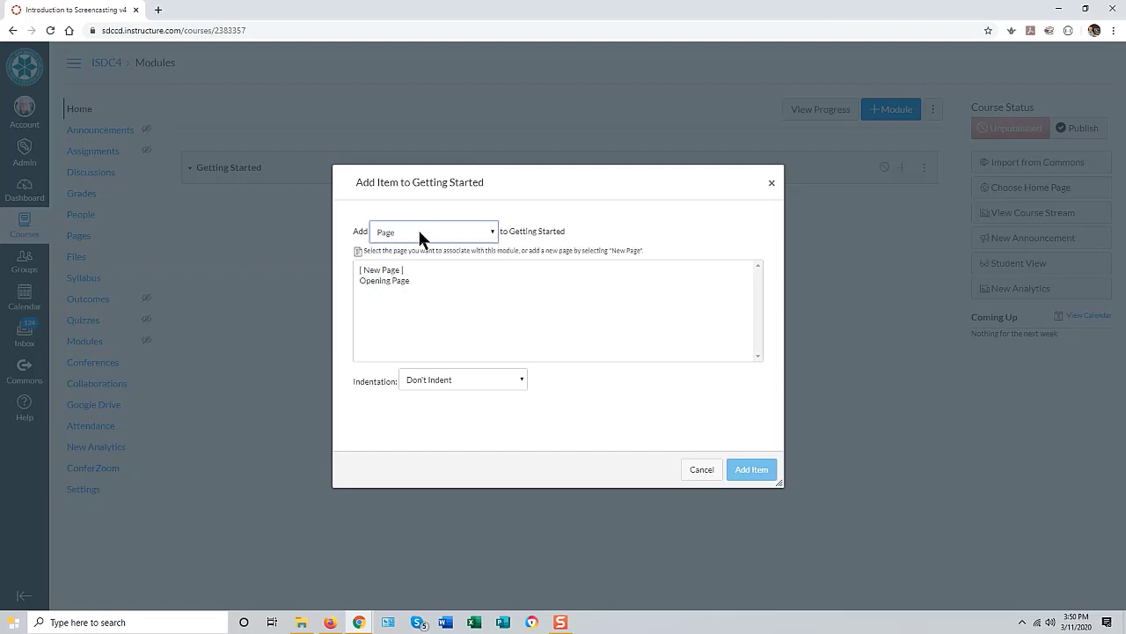
# Step: Add a new page named 'Welome to Introduction to Screencasting' to Getting Started
pyautogui.click(384, 271)
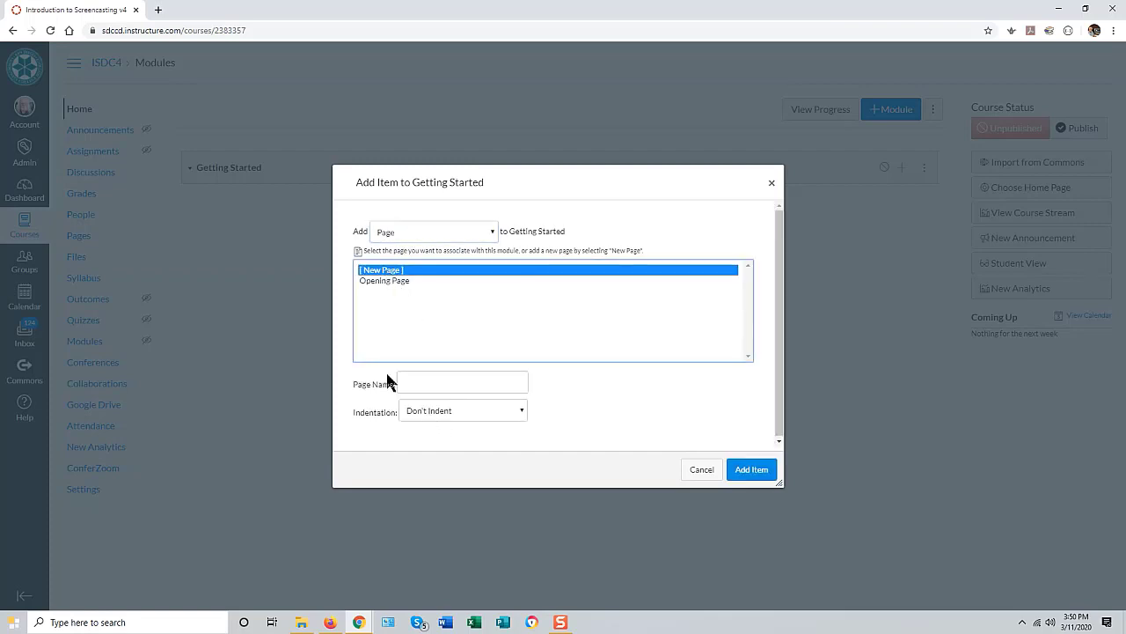
pyautogui.click(414, 384)
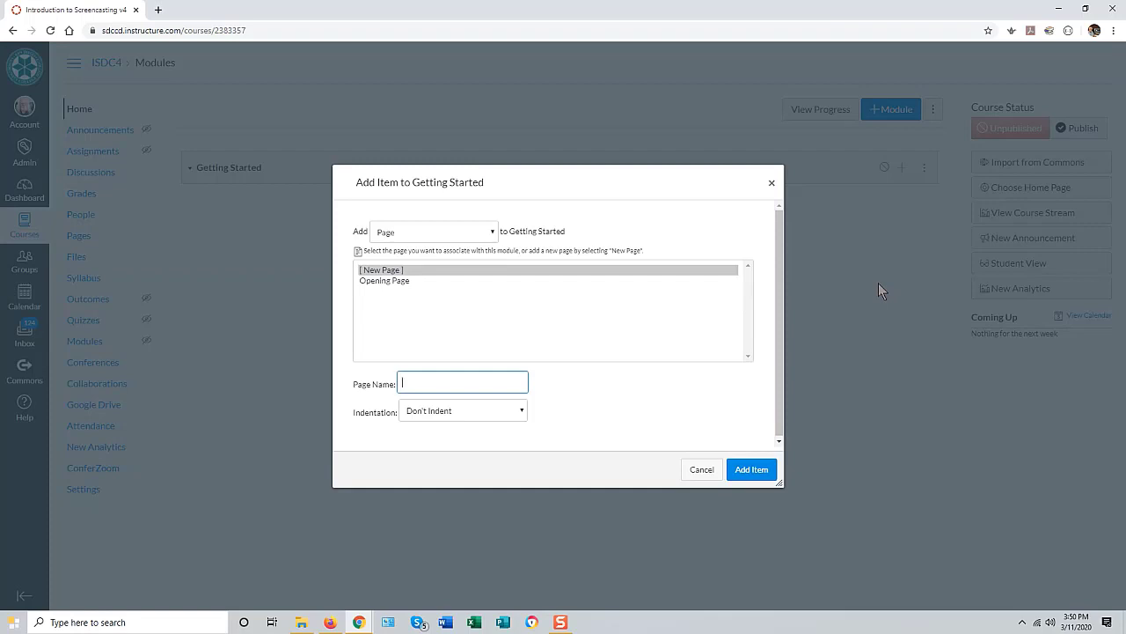
pyautogui.write('Welcome to Introduction to Screencasting')
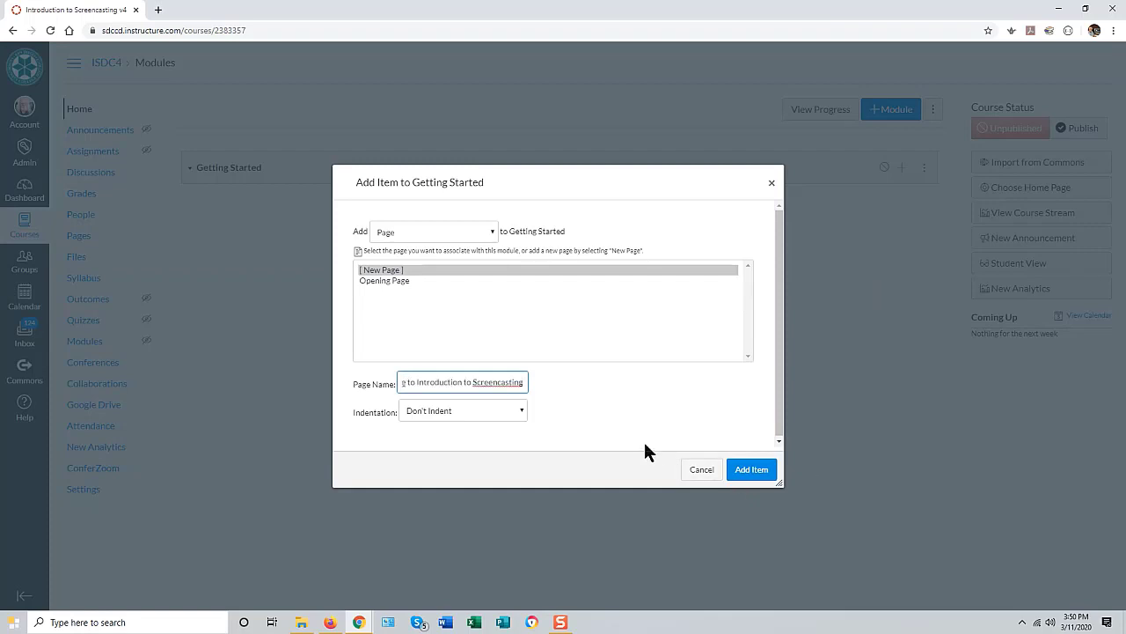
pyautogui.click(746, 470)
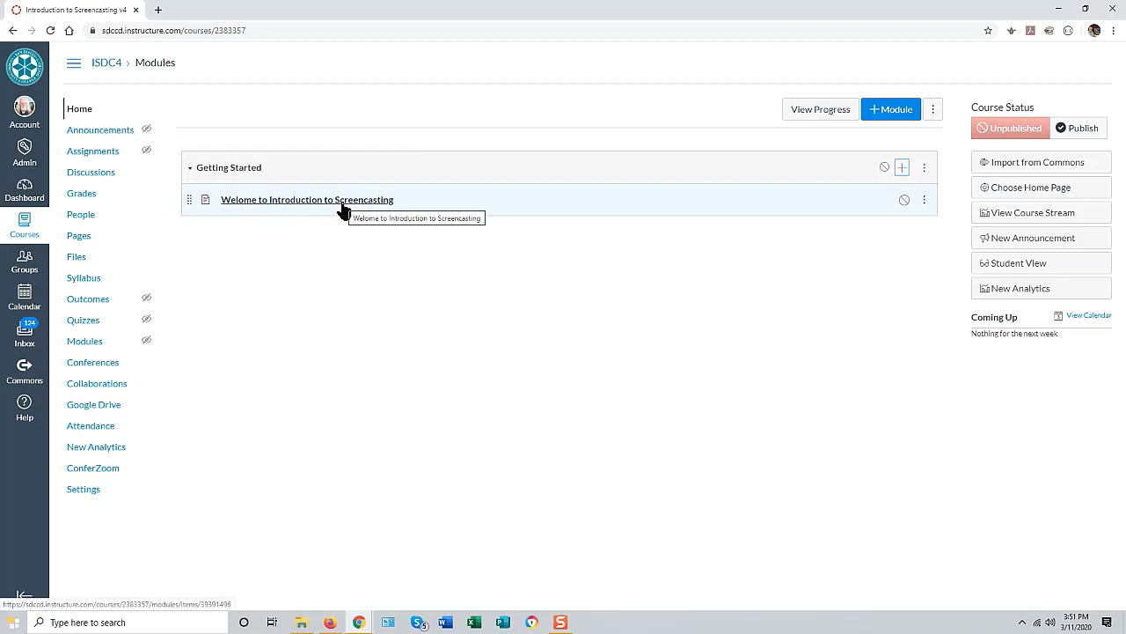
# Step: Open the 'Welome to Introduction to Screencasting' page in edit mode, ready in its empty body
pyautogui.click(294, 203)
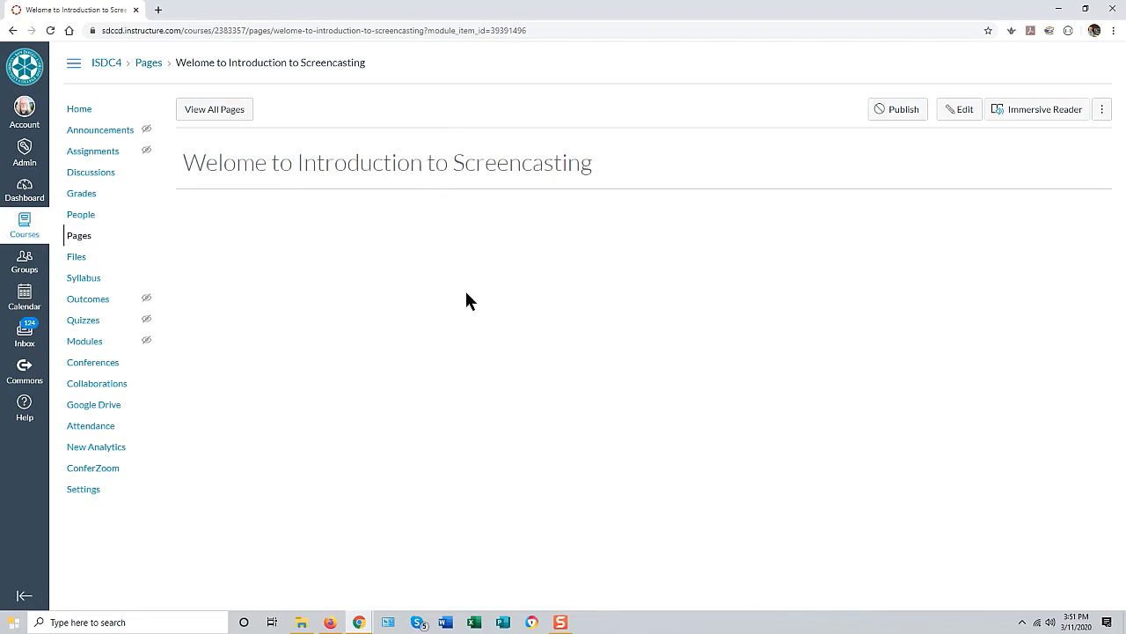
pyautogui.click(957, 111)
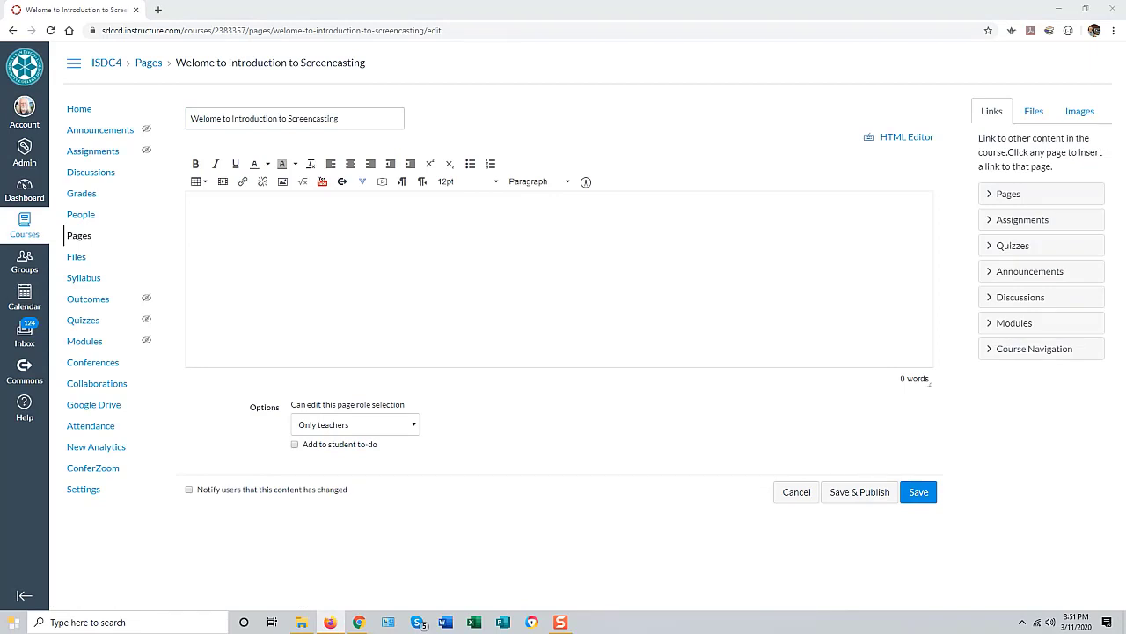
pyautogui.click(212, 209)
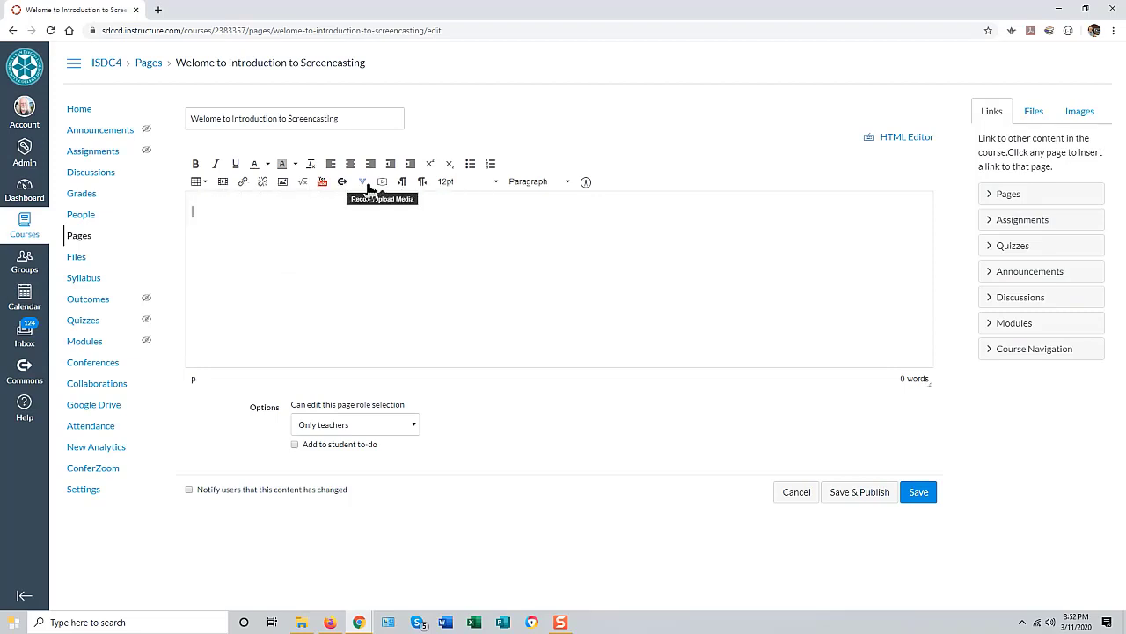
# Step: Open the media Embed code box and bring the YouTube Intro to Screencasting window alongside
pyautogui.click(222, 183)
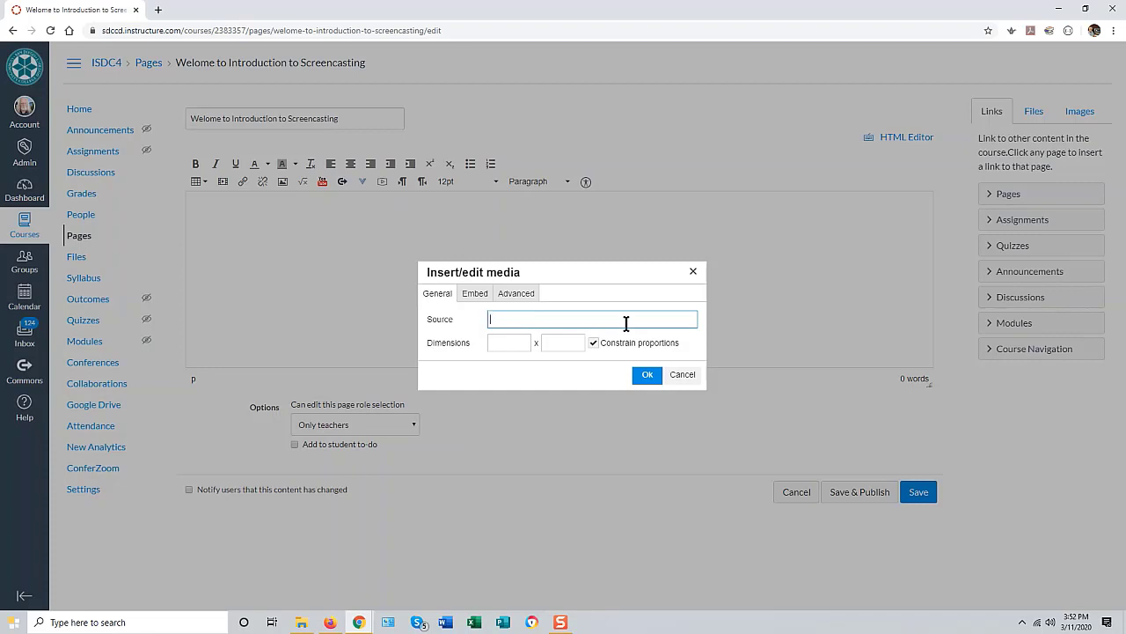
pyautogui.click(478, 298)
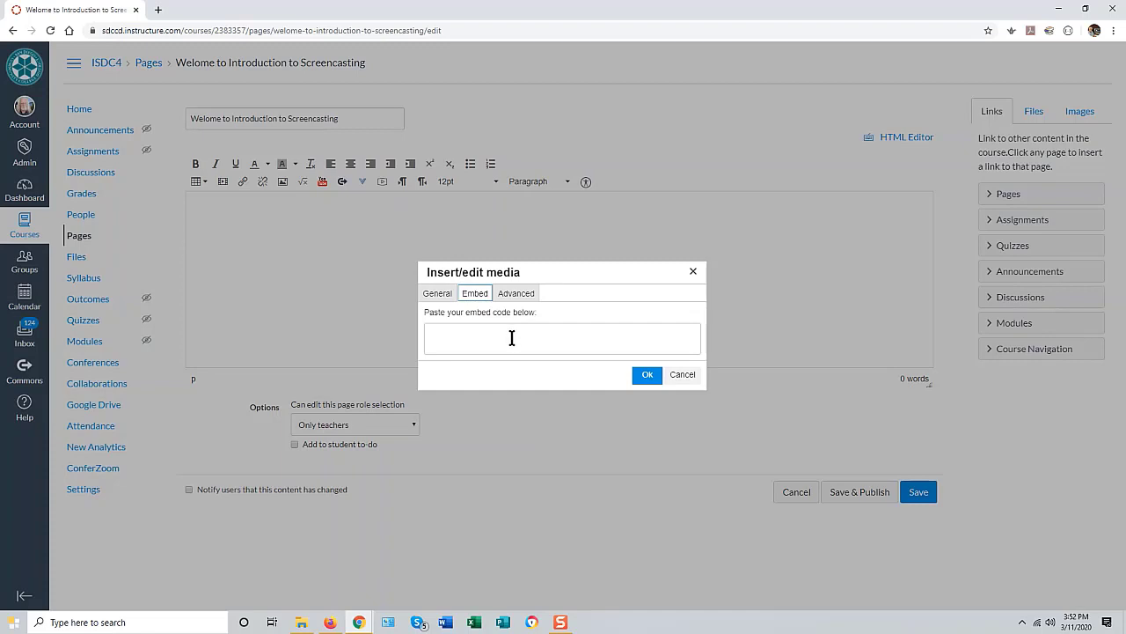
pyautogui.click(459, 329)
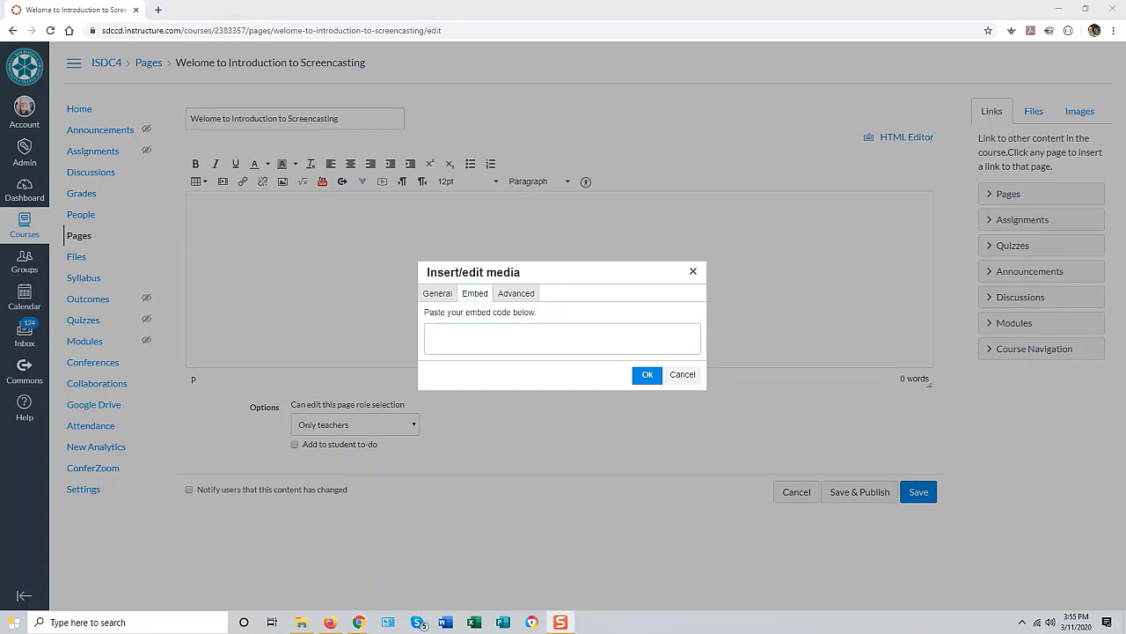
pyautogui.moveTo(0, 139); pyautogui.dragTo(555, 2)
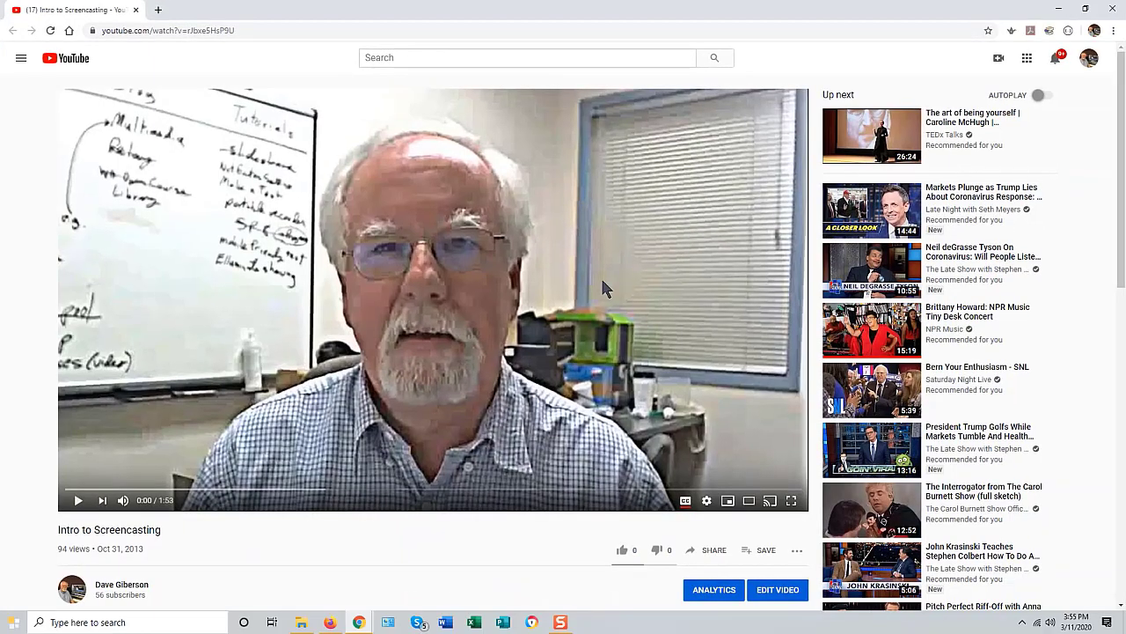
# Step: Copy the Intro to Screencasting video's iframe embed code from YouTube's Share > Embed
pyautogui.click(715, 552)
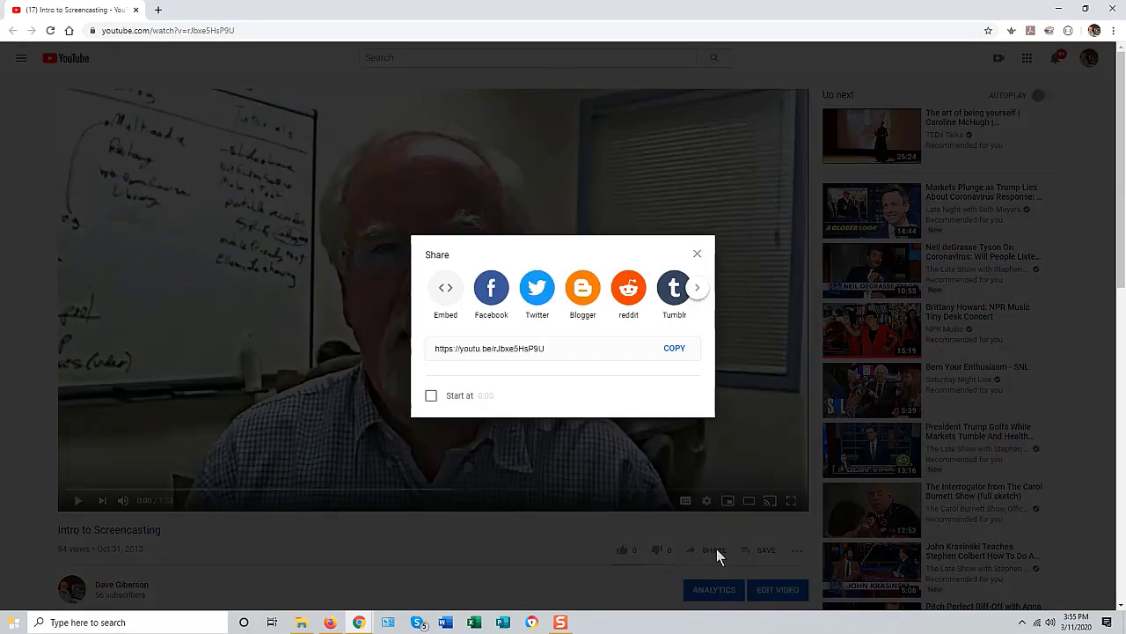
pyautogui.click(443, 292)
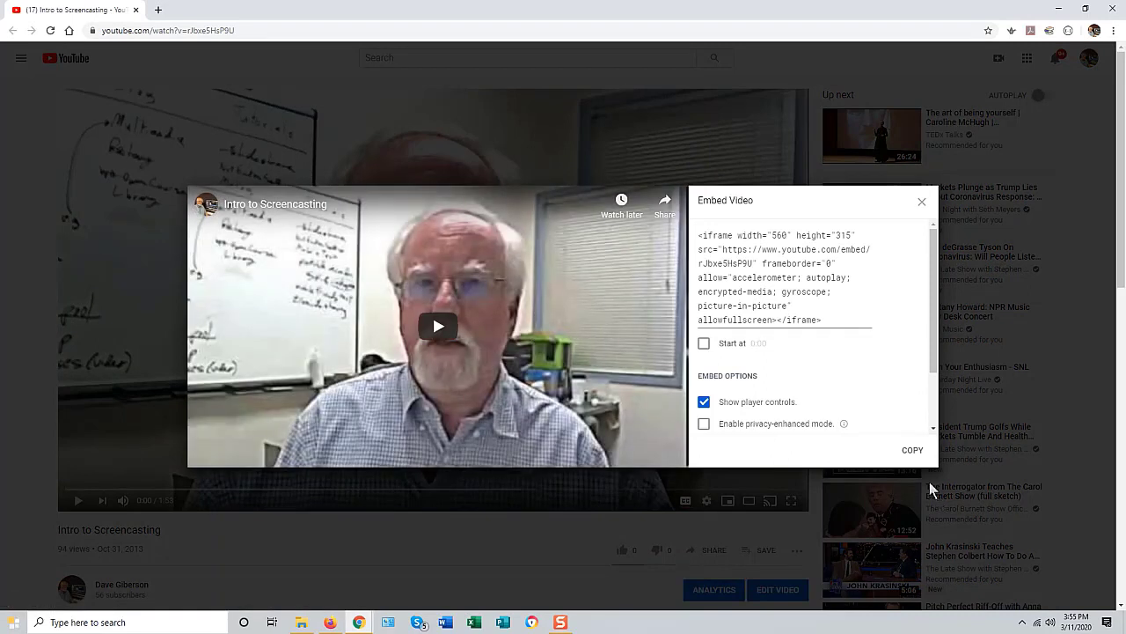
pyautogui.click(914, 451)
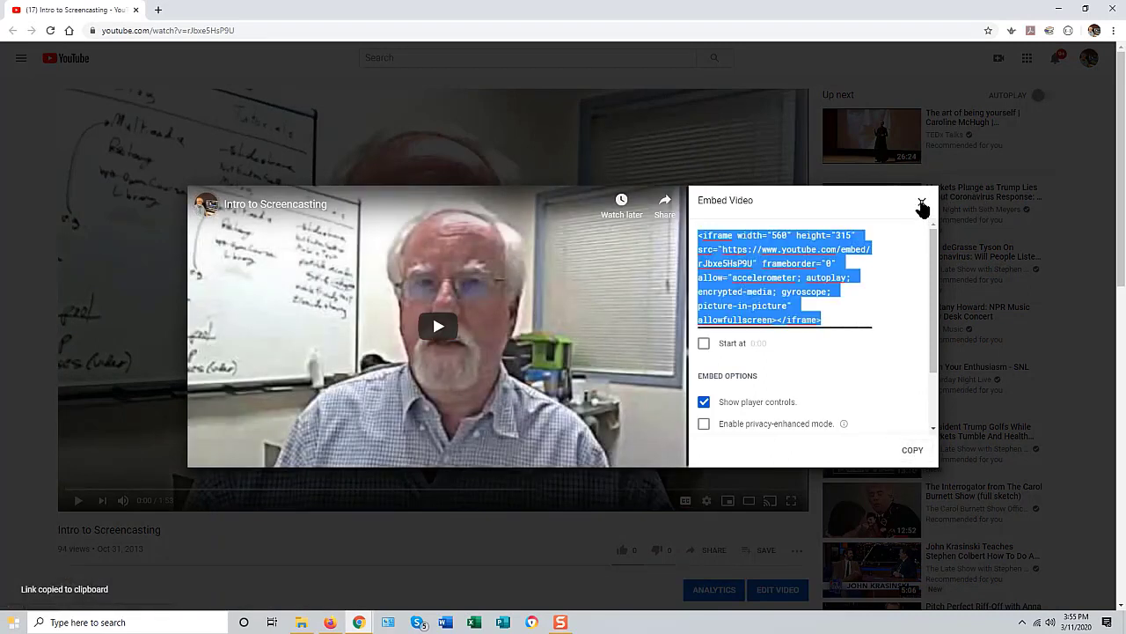
pyautogui.click(921, 204)
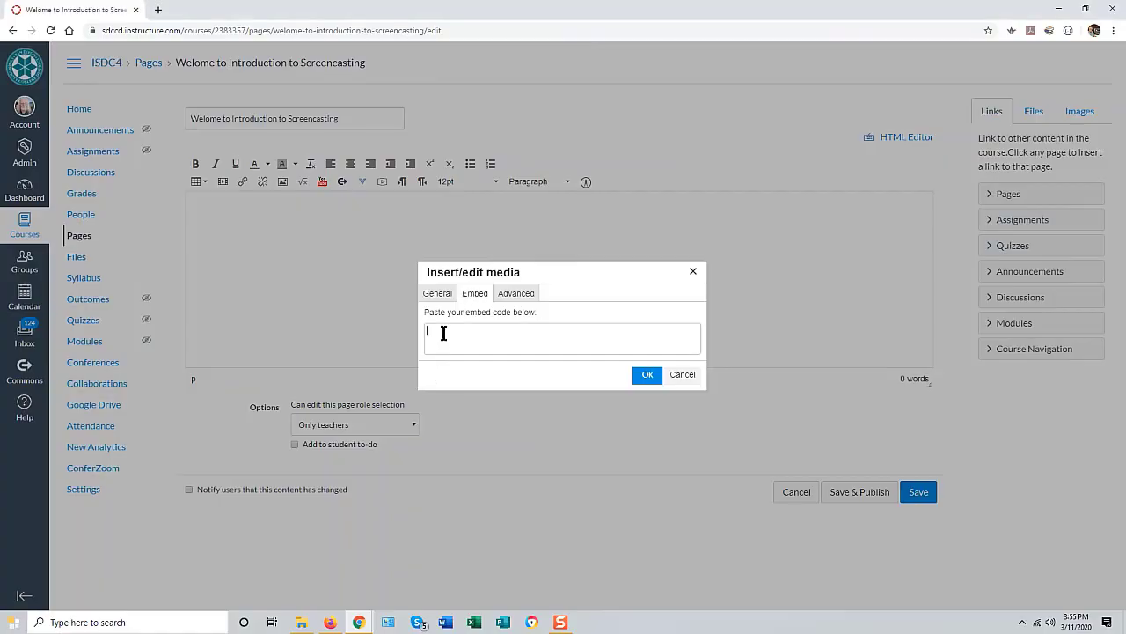
# Step: Paste the YouTube embed code into the welcome page, insert the video, and save
pyautogui.click(451, 339)
pyautogui.hotkey('ctrl', 'v')
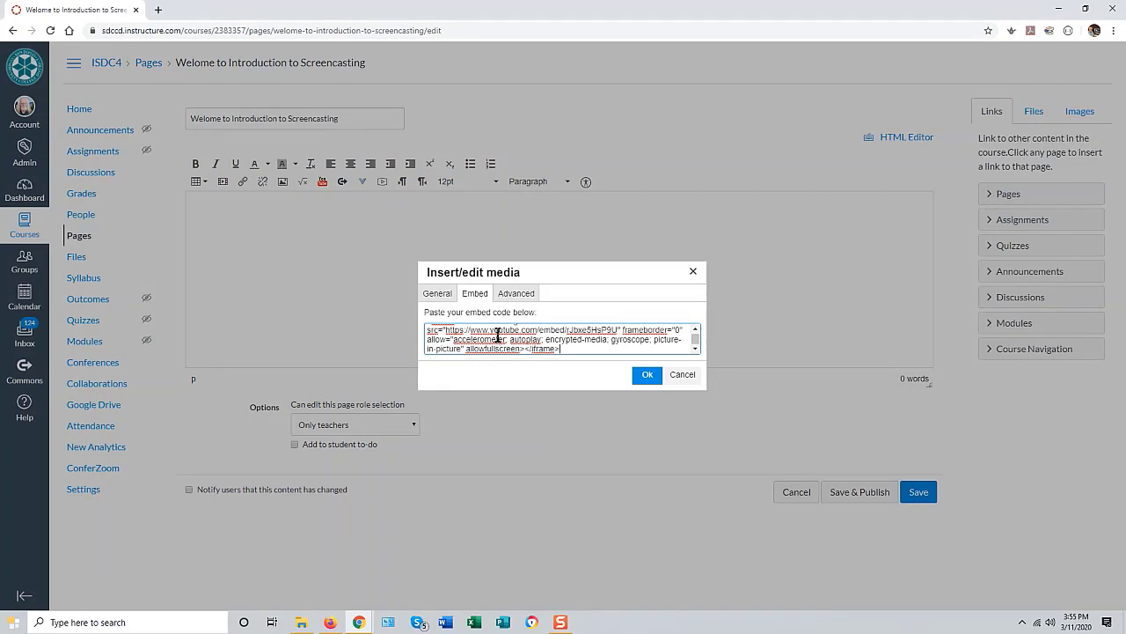
pyautogui.click(647, 376)
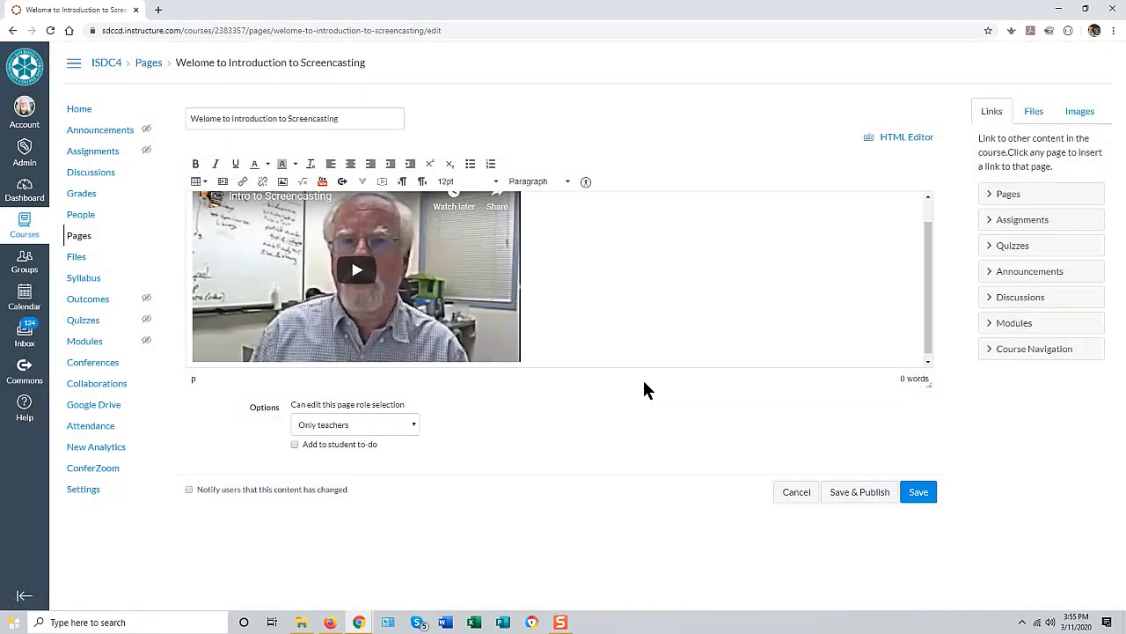
pyautogui.moveTo(928, 309); pyautogui.dragTo(933, 280)
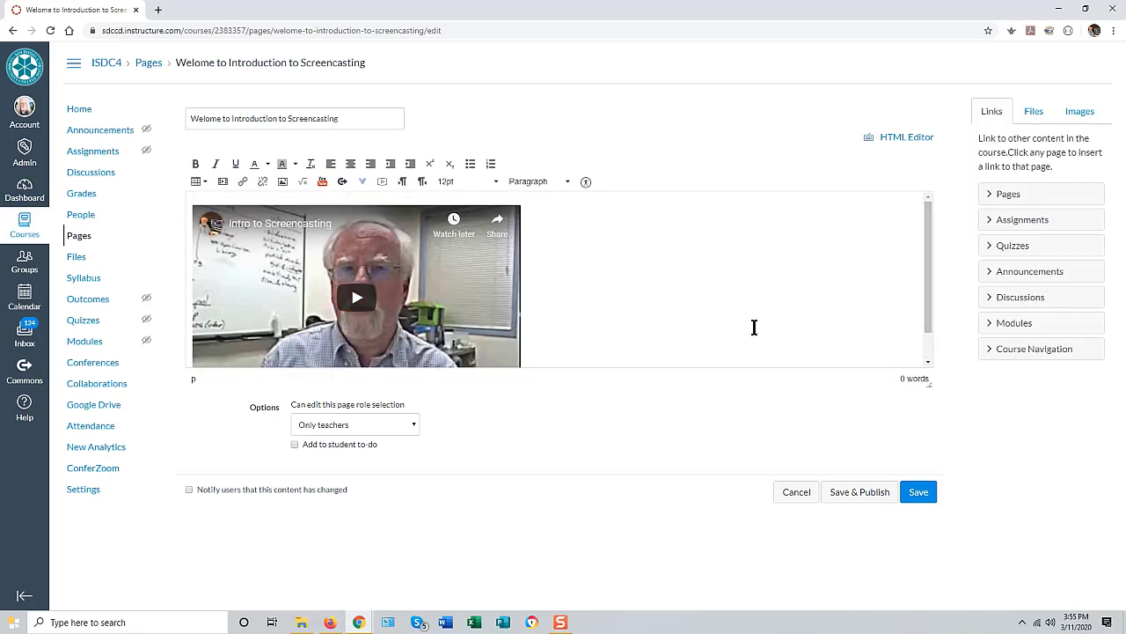
pyautogui.click(918, 492)
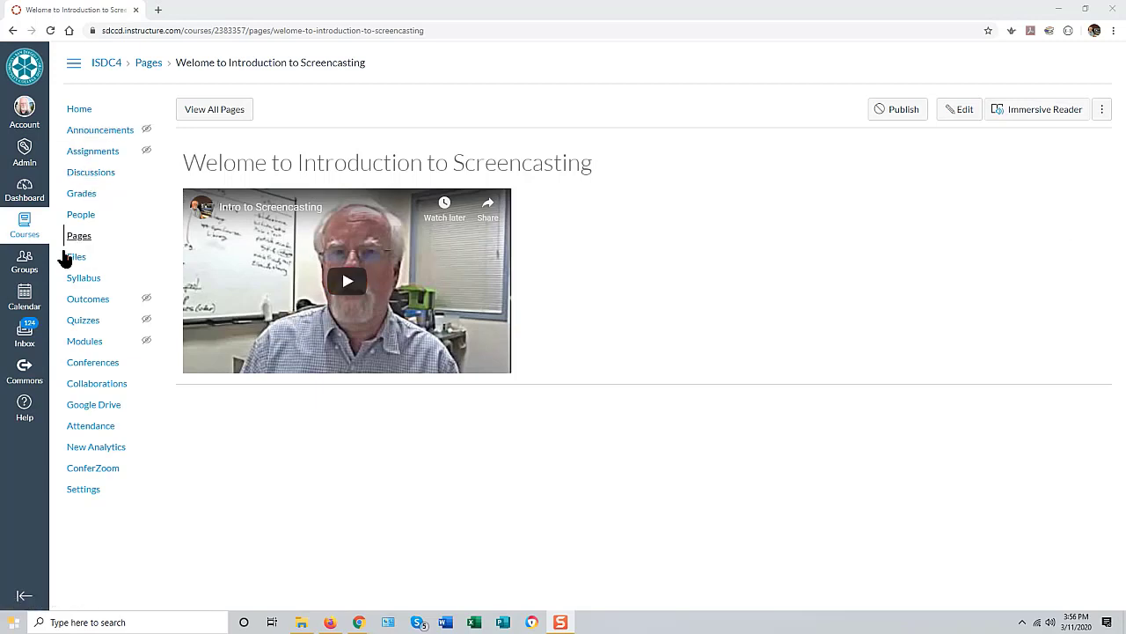
# Step: Return to the ISDC4 Modules page showing Getting Started with its welcome page
pyautogui.click(88, 343)
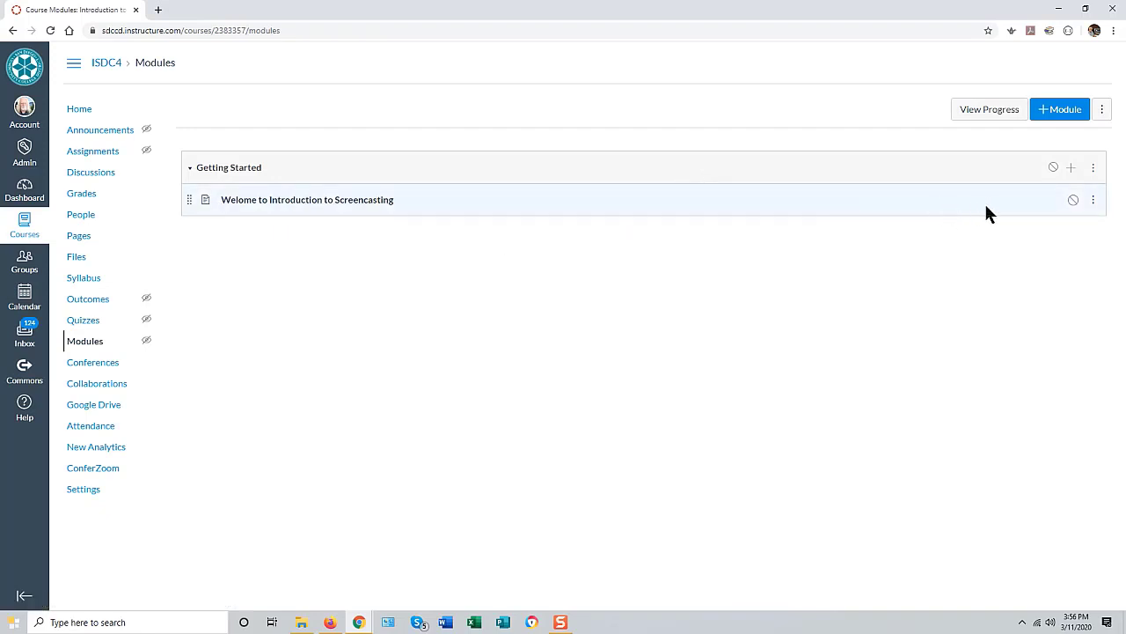
# Step: Create a new Page item named 'Instructor Information' in the Getting Started module
pyautogui.click(1068, 171)
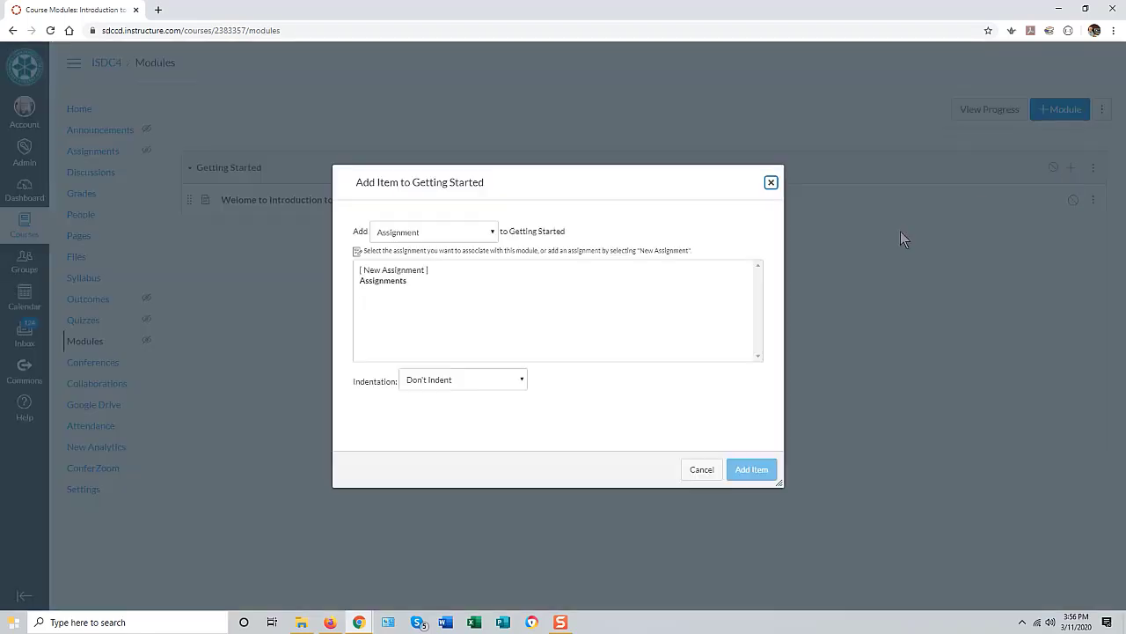
pyautogui.click(402, 234)
pyautogui.click(384, 283)
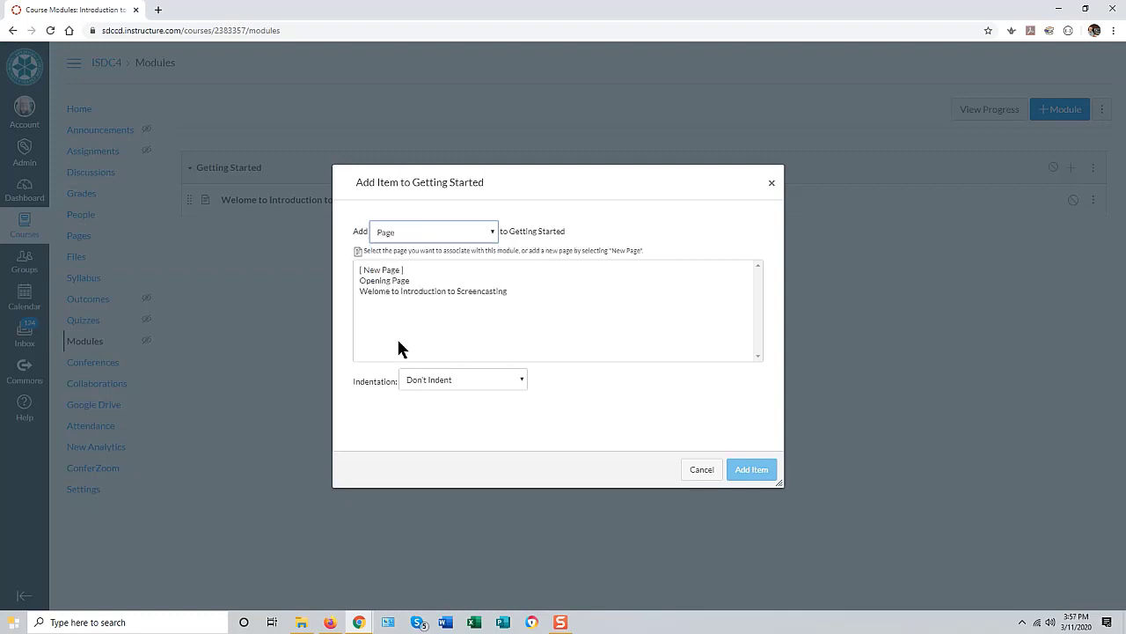
pyautogui.click(378, 270)
pyautogui.click(431, 380)
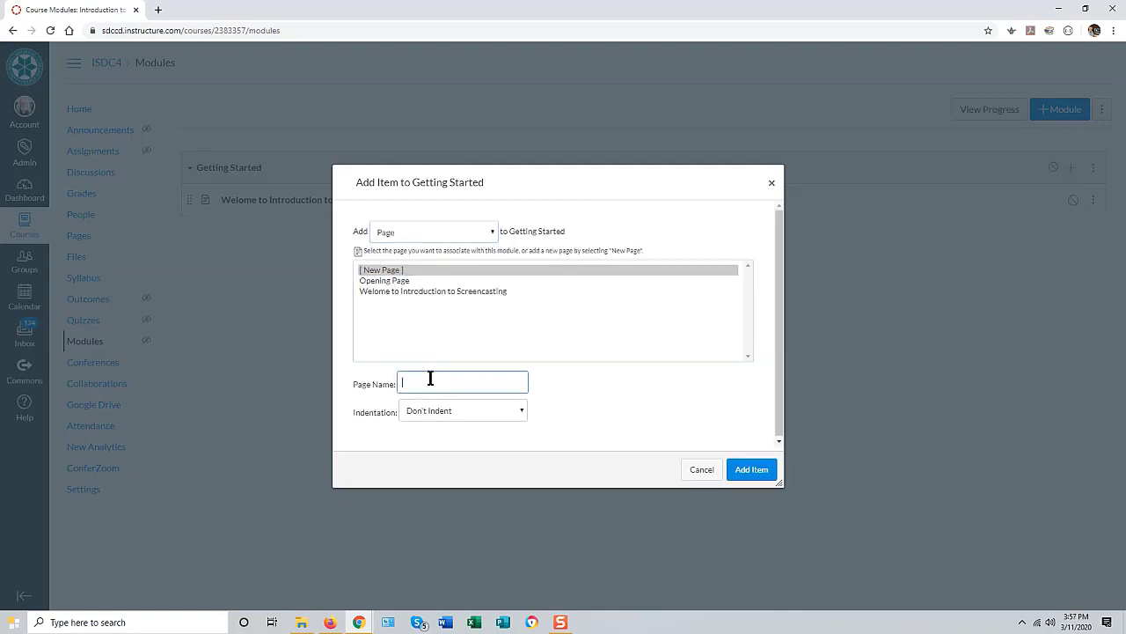
pyautogui.write('Instructor Information')
pyautogui.click(747, 471)
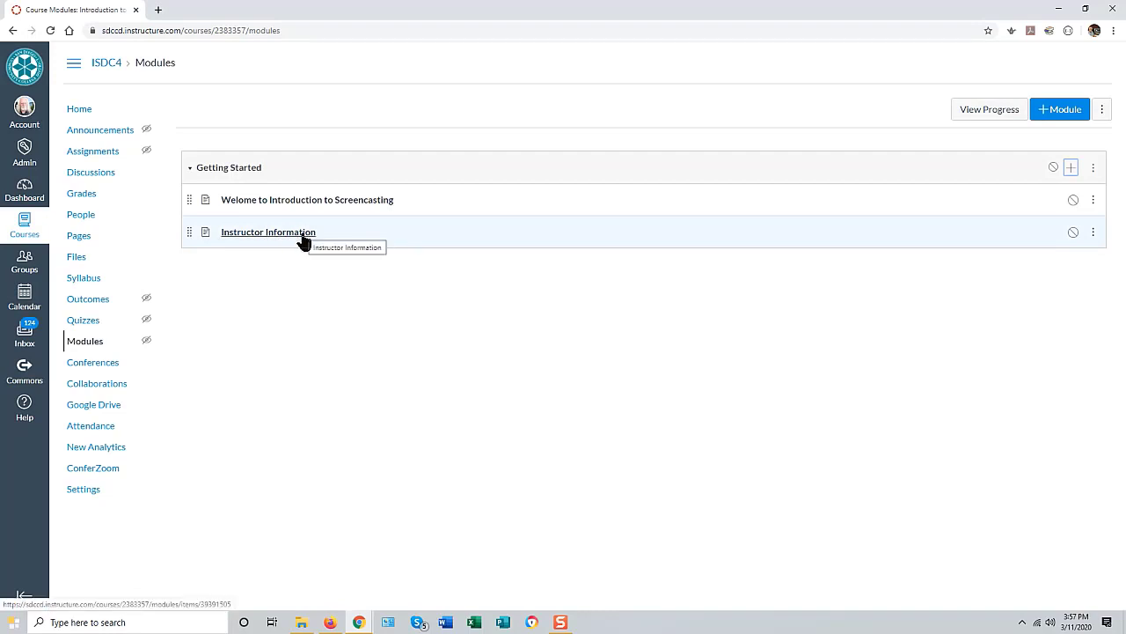
# Step: Open the Instructor Information page from the module and switch it into edit mode
pyautogui.click(283, 235)
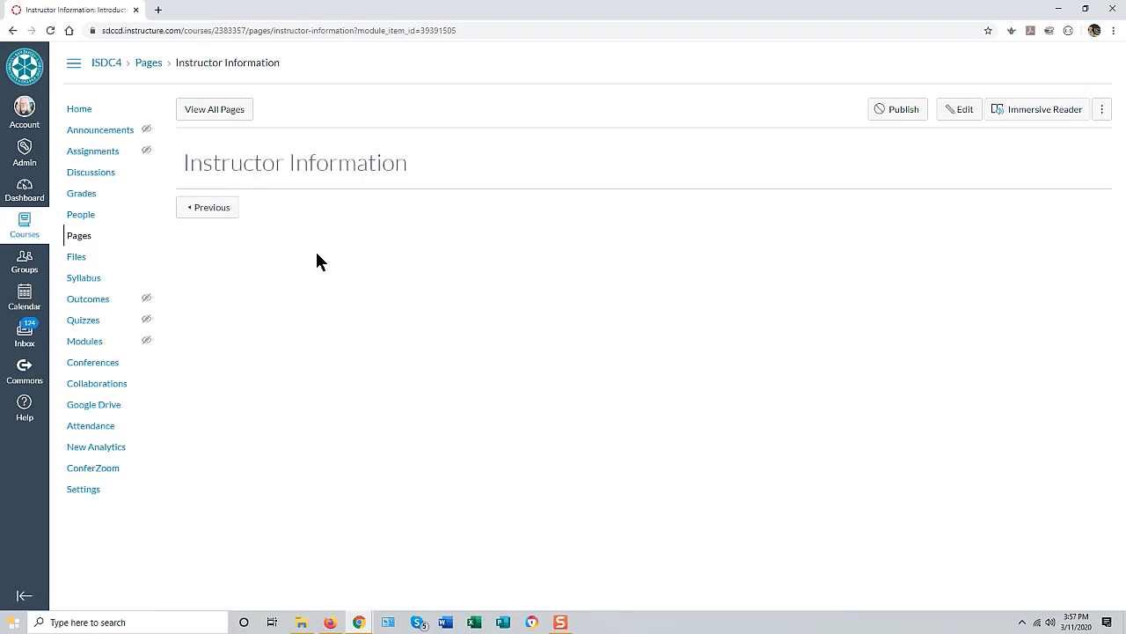
pyautogui.click(957, 114)
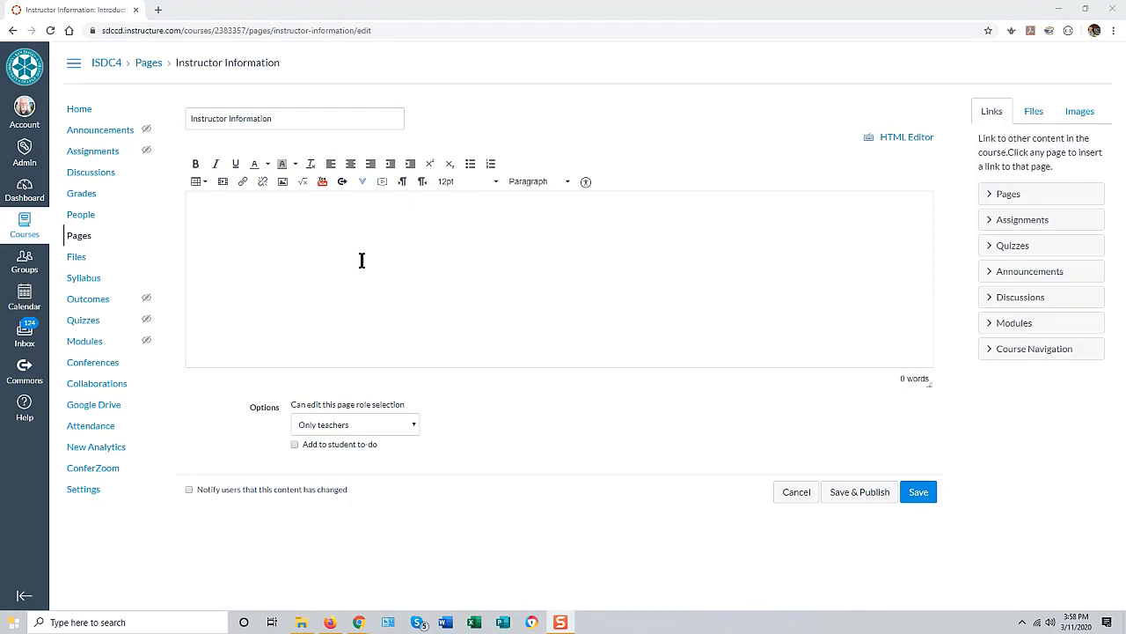
# Step: Open the image insertion window and browse the Course files folder
pyautogui.click(282, 182)
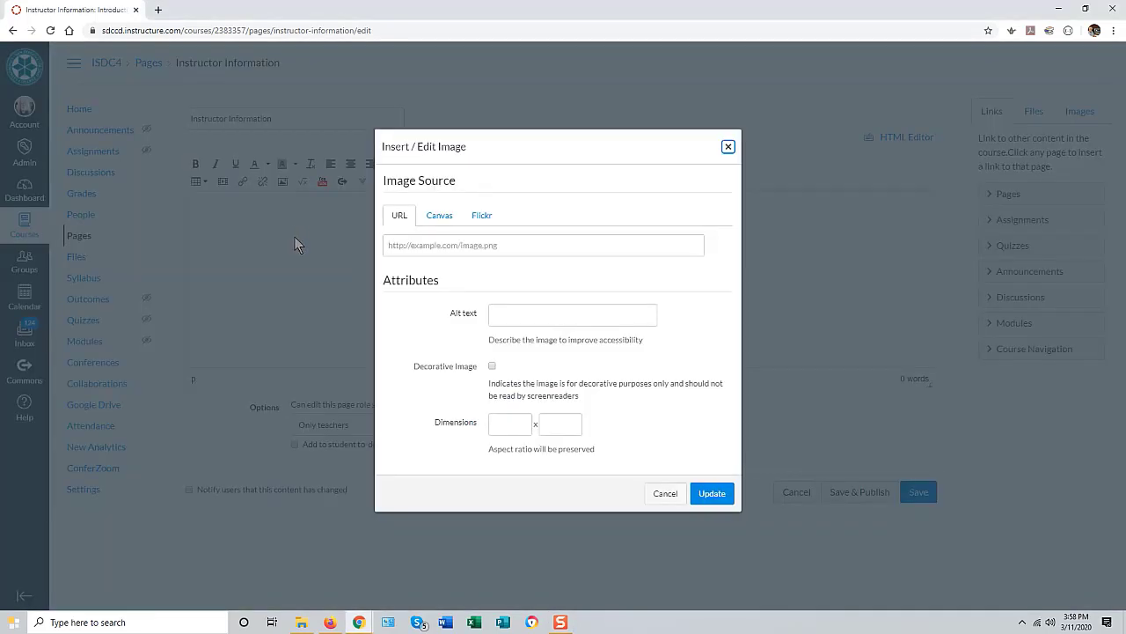
pyautogui.click(729, 148)
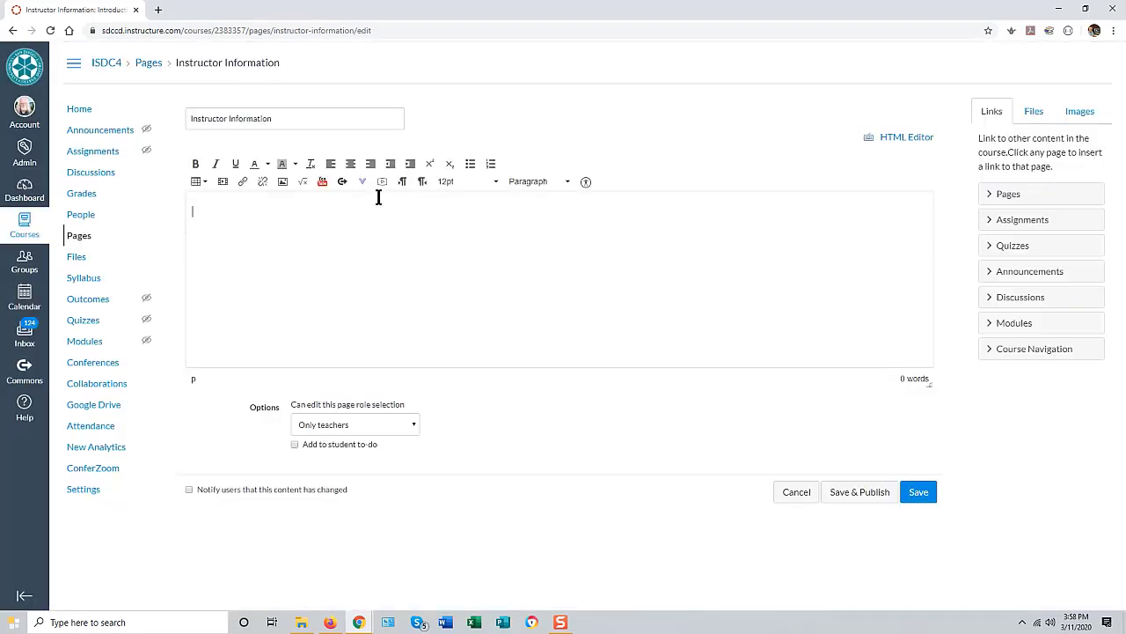
pyautogui.click(282, 183)
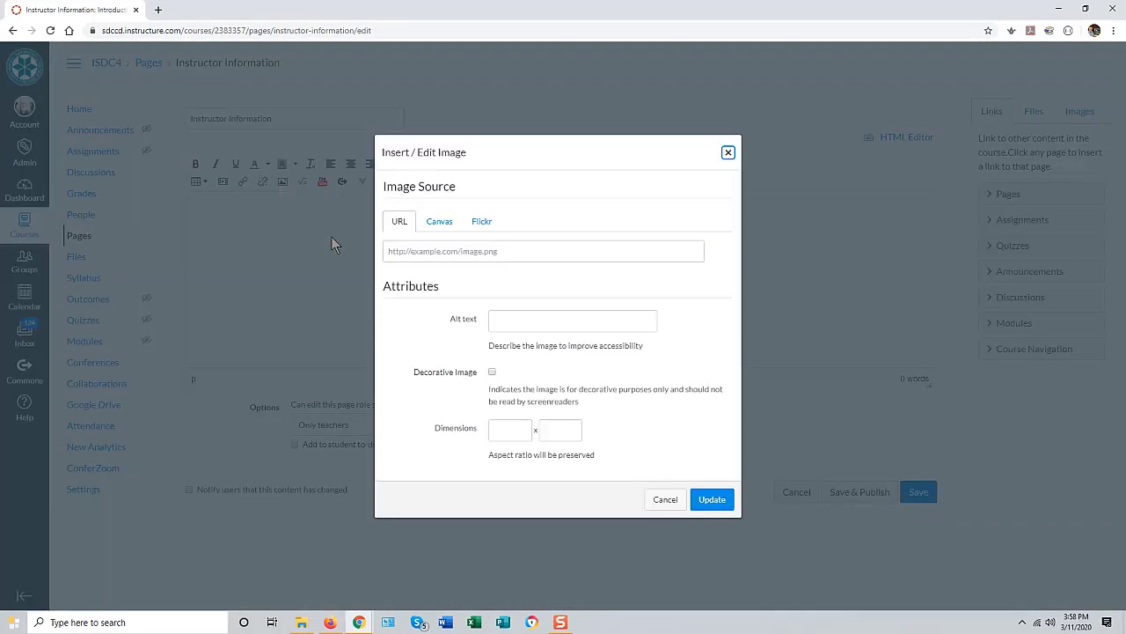
pyautogui.click(438, 225)
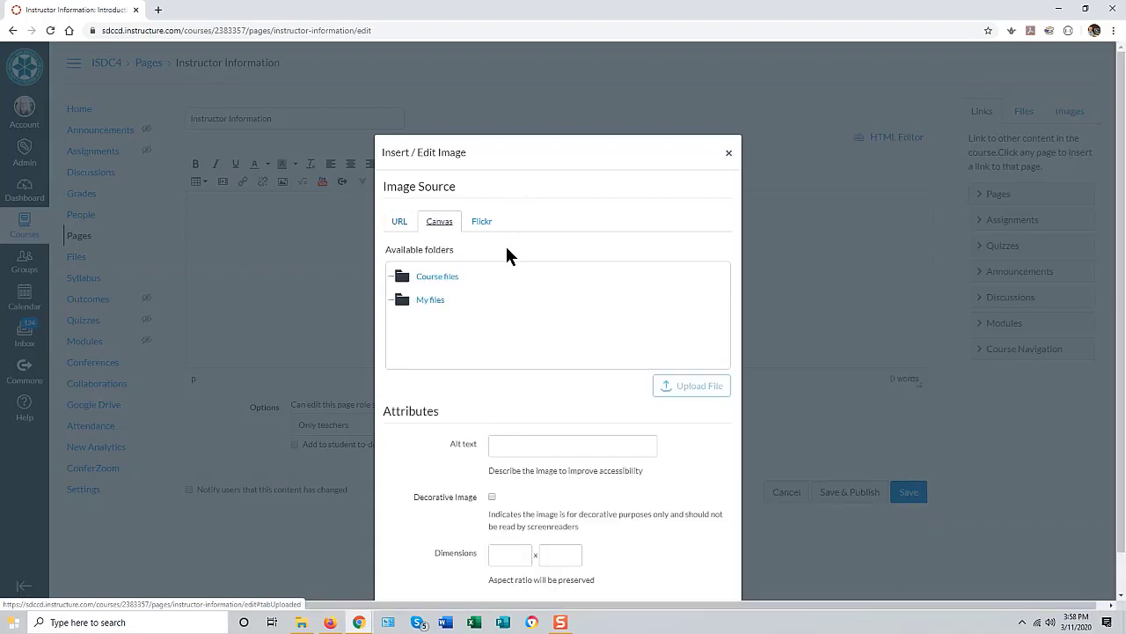
pyautogui.click(403, 280)
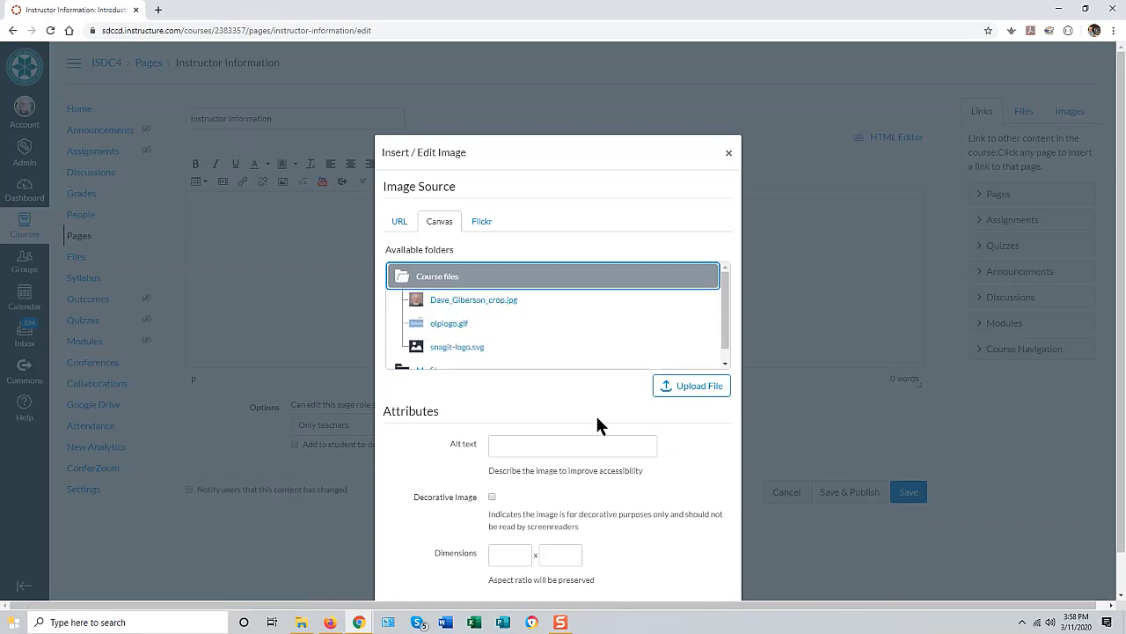
# Step: Upload dave.png from the Pictures folder to the course files
pyautogui.click(691, 389)
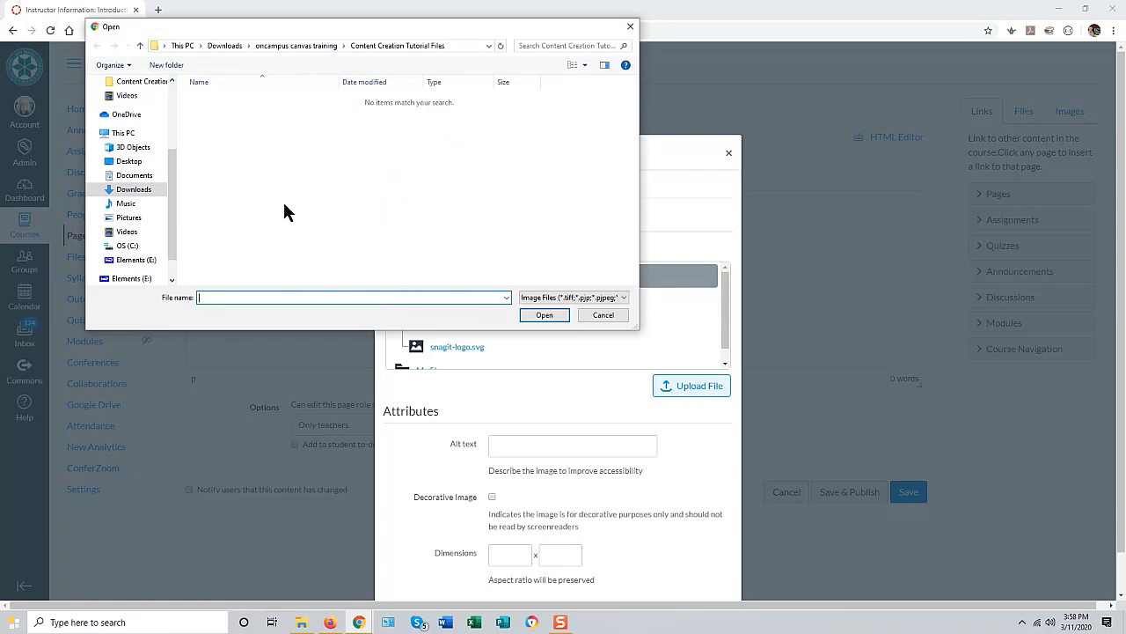
pyautogui.moveTo(175, 220); pyautogui.dragTo(175, 105)
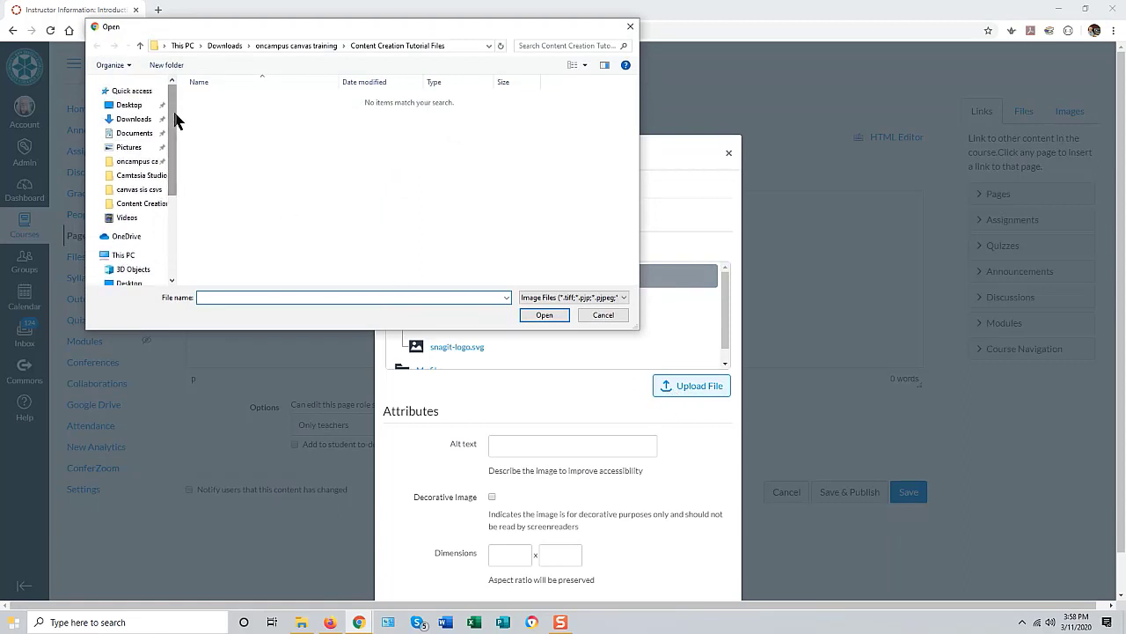
pyautogui.click(130, 147)
pyautogui.write('dave')
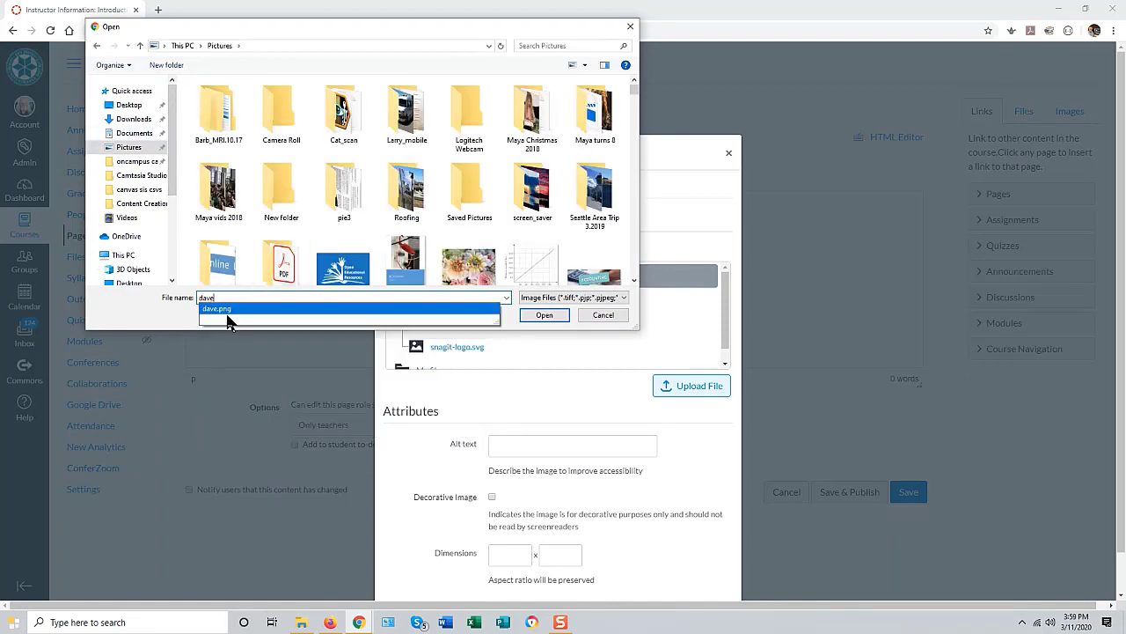
pyautogui.click(233, 310)
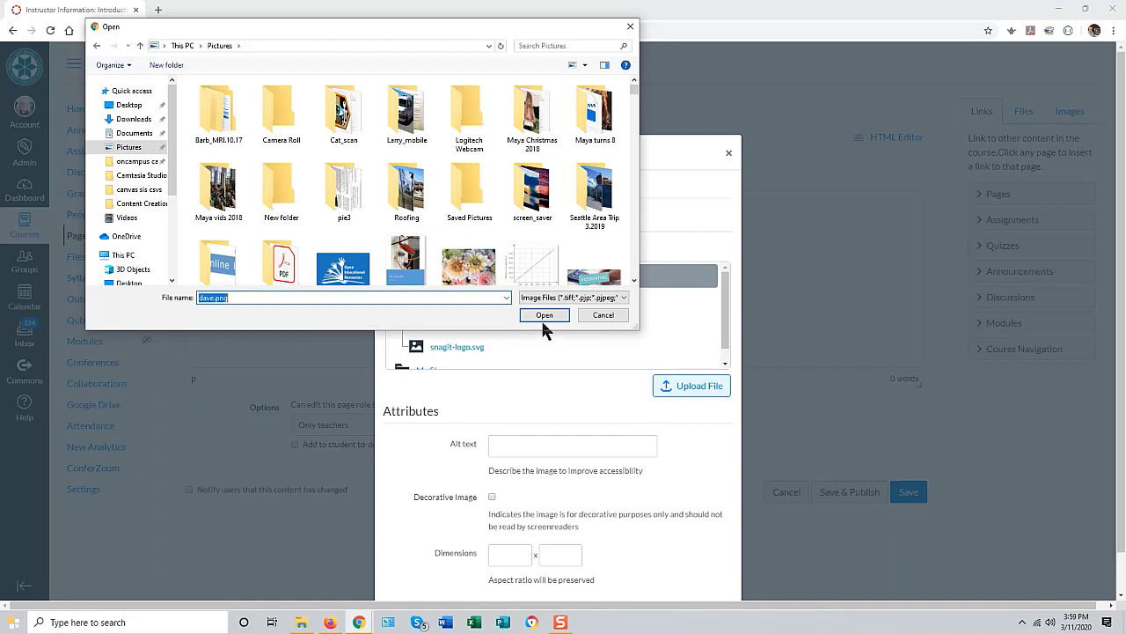
pyautogui.click(542, 316)
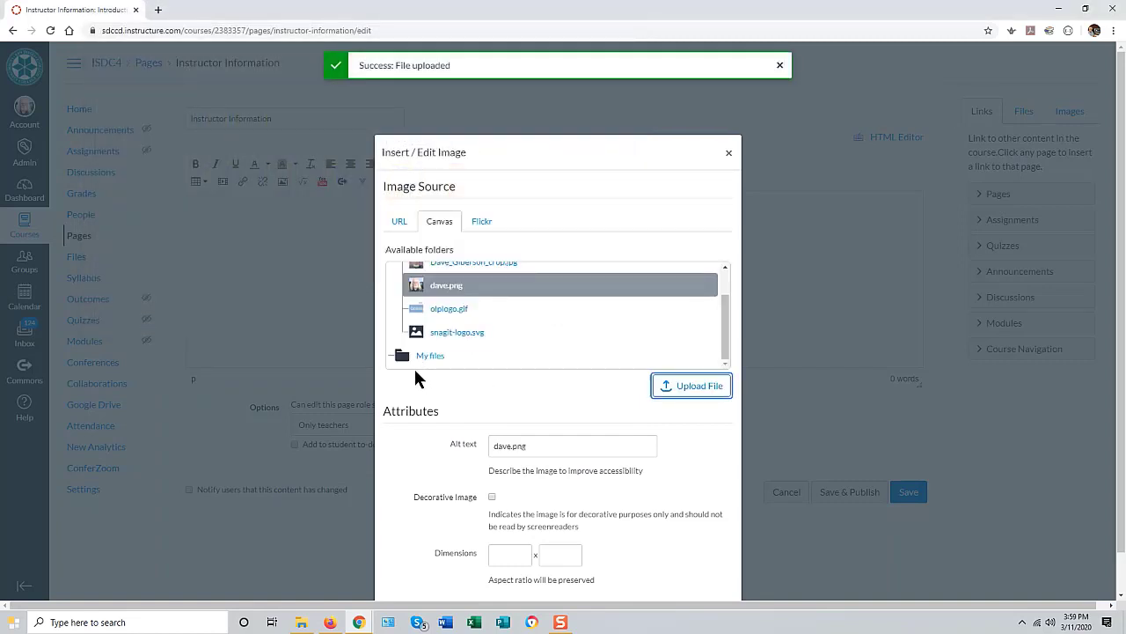
# Step: Replace the image's alt text with the instructor's name and insert it into the page
pyautogui.scroll(-1, 643, 440)
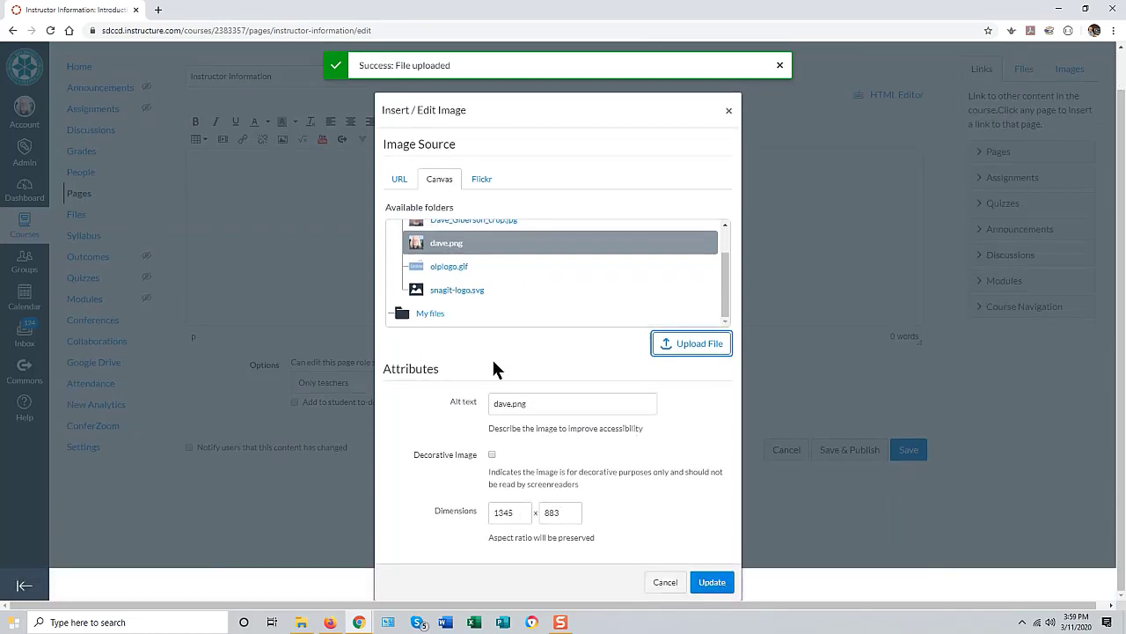
pyautogui.moveTo(540, 404); pyautogui.dragTo(458, 410)
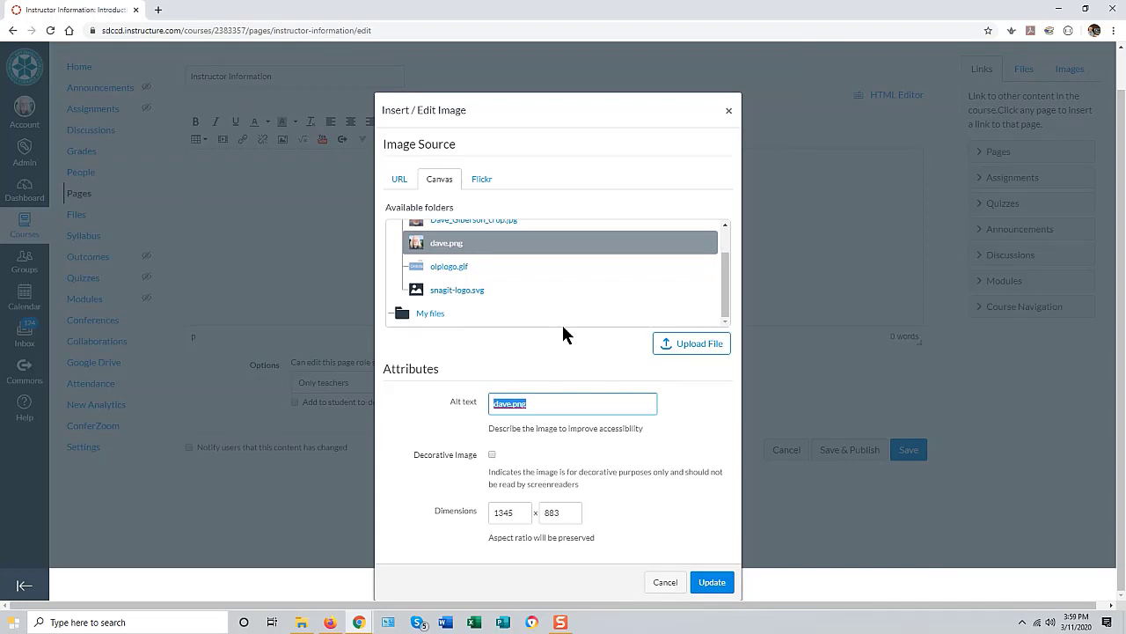
pyautogui.click(709, 587)
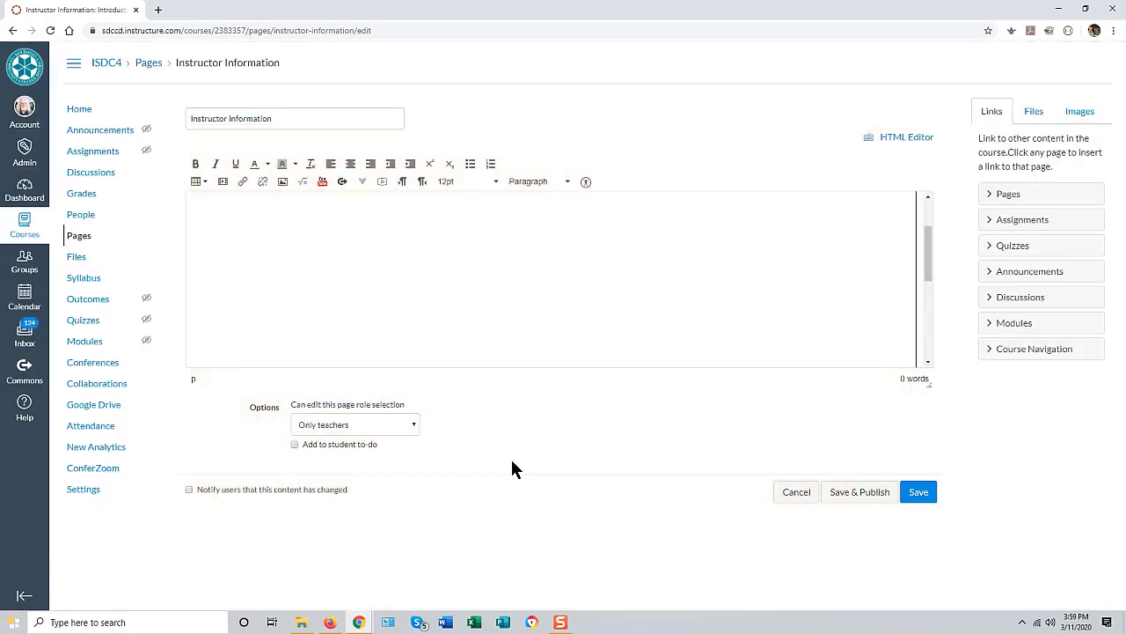
# Step: Shrink the dave.png photo to about two-thirds width and centre it on the page
pyautogui.click(679, 307)
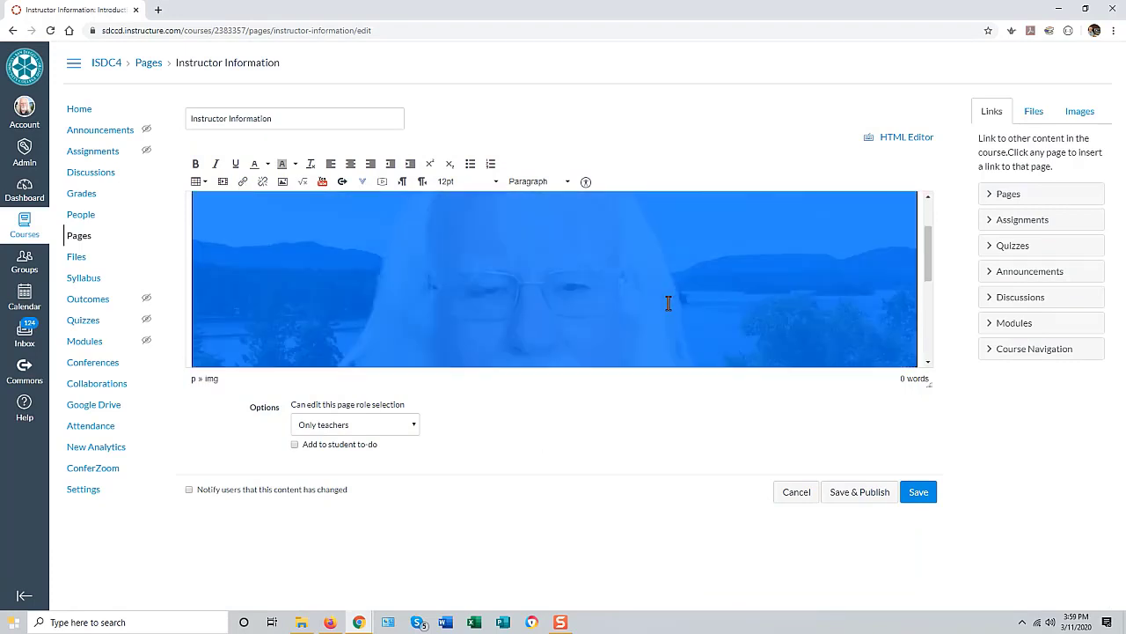
pyautogui.moveTo(931, 250); pyautogui.dragTo(458, 343)
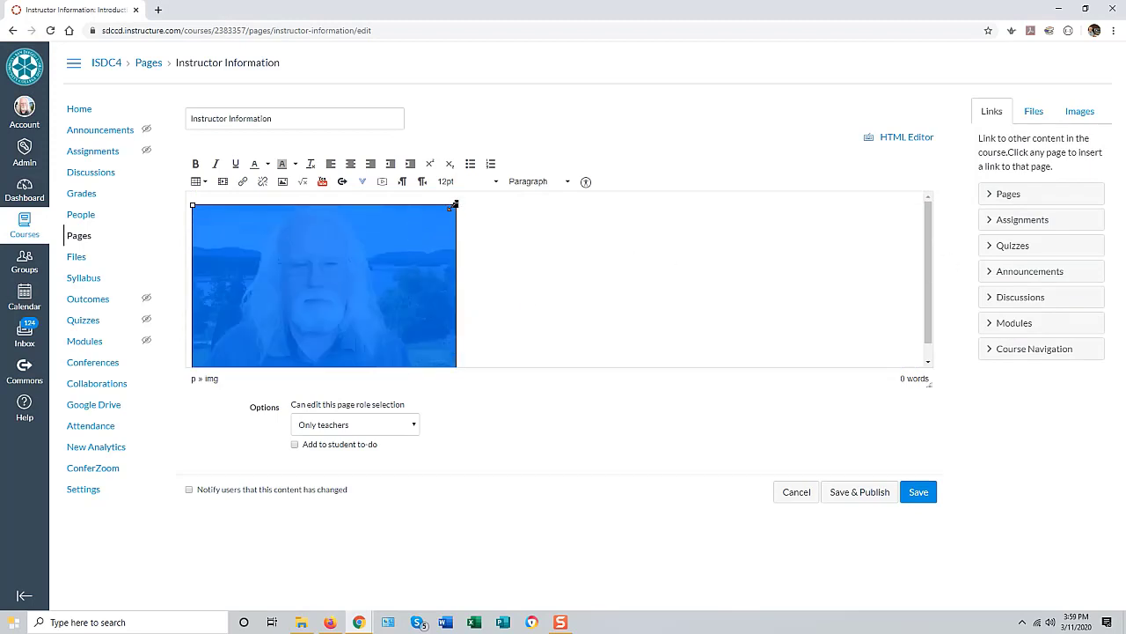
pyautogui.moveTo(455, 206); pyautogui.dragTo(361, 257)
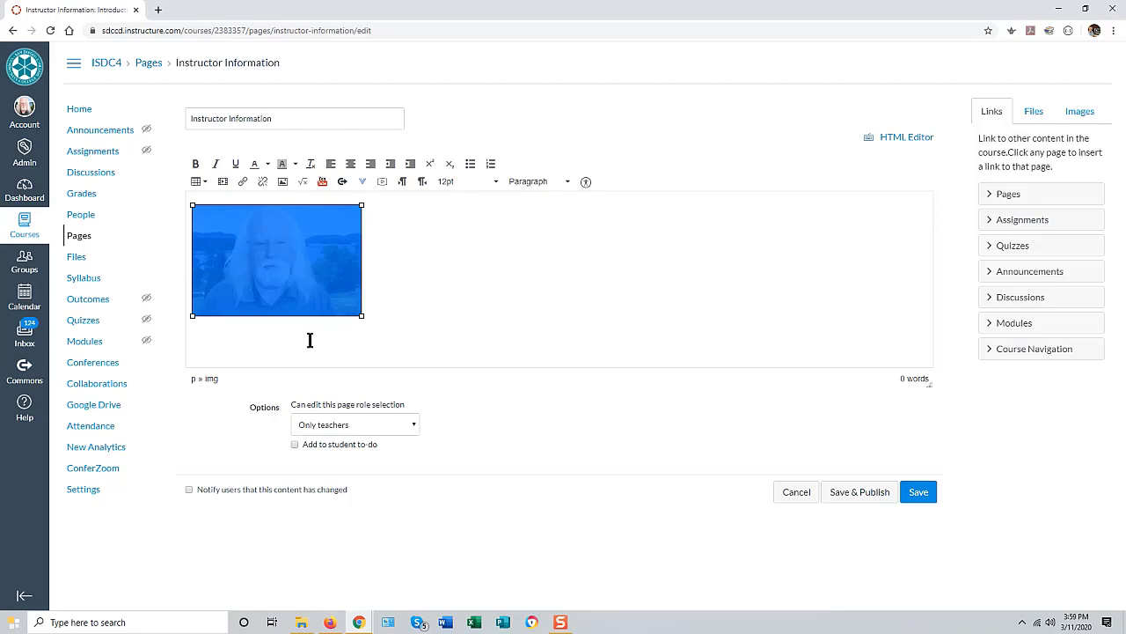
pyautogui.click(350, 163)
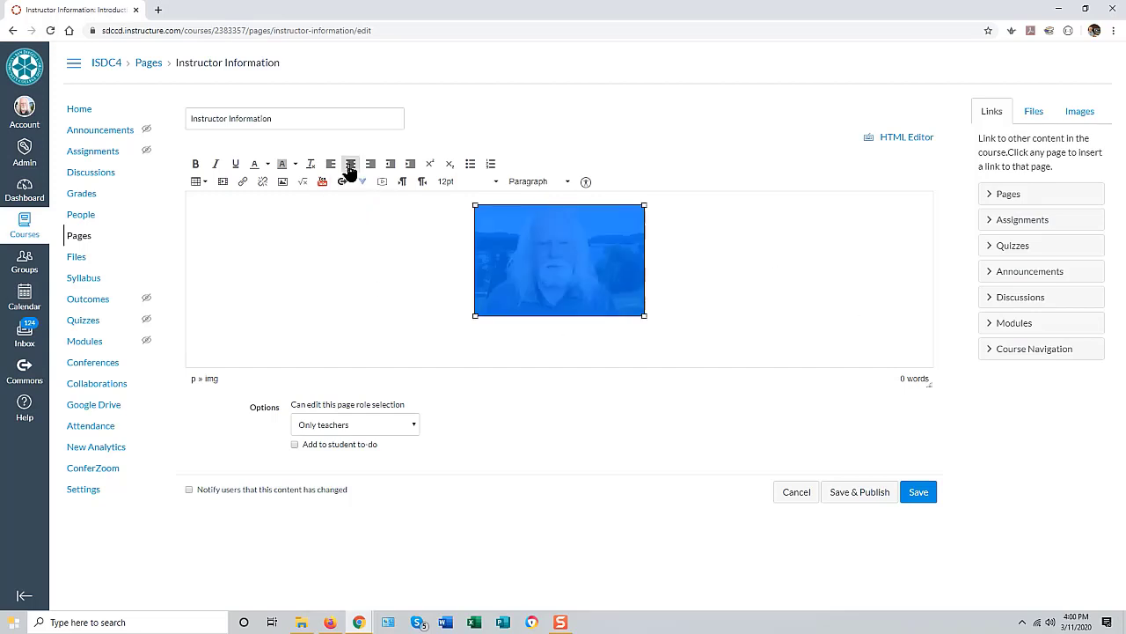
pyautogui.click(676, 294)
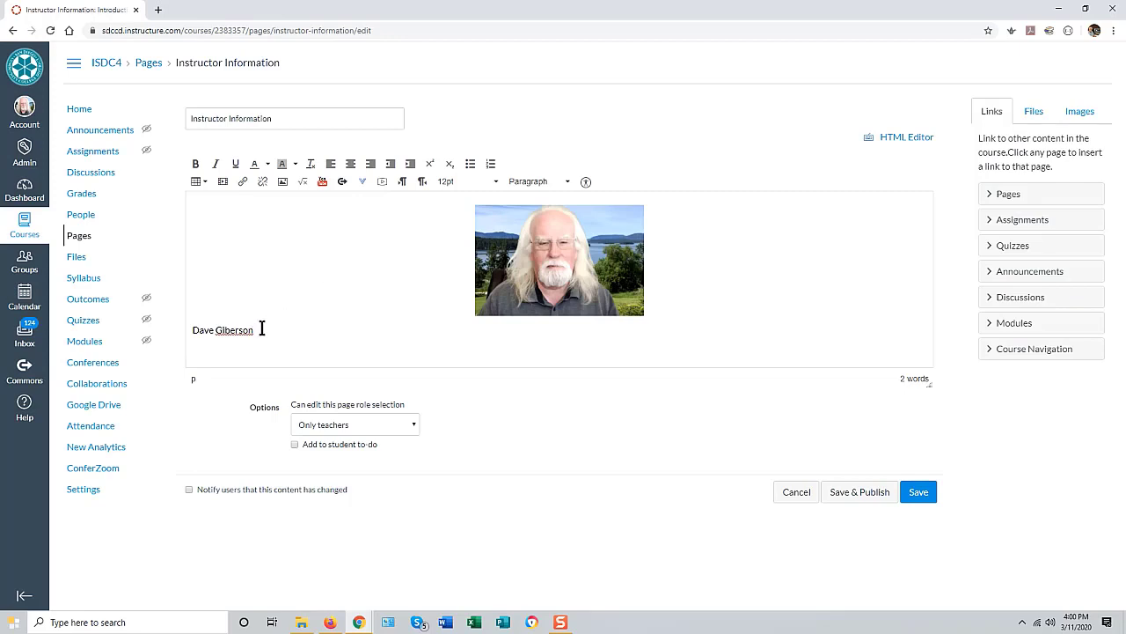
# Step: Centre the instructor's name under the photo and make it bold
pyautogui.moveTo(267, 327); pyautogui.dragTo(169, 336)
pyautogui.click(350, 163)
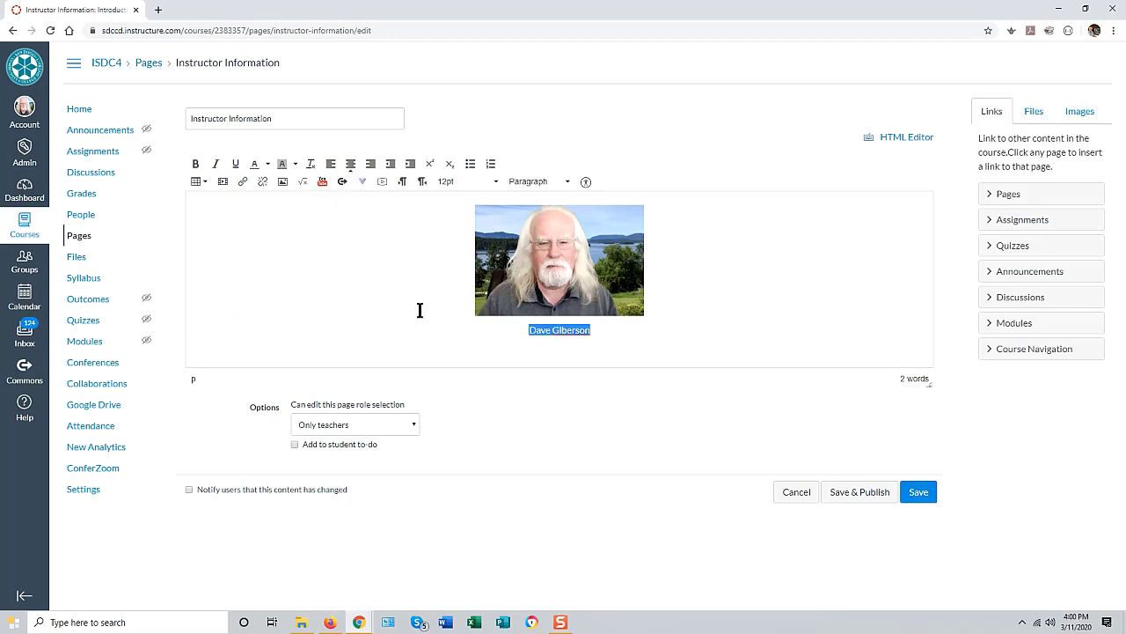
pyautogui.click(194, 164)
pyautogui.click(608, 332)
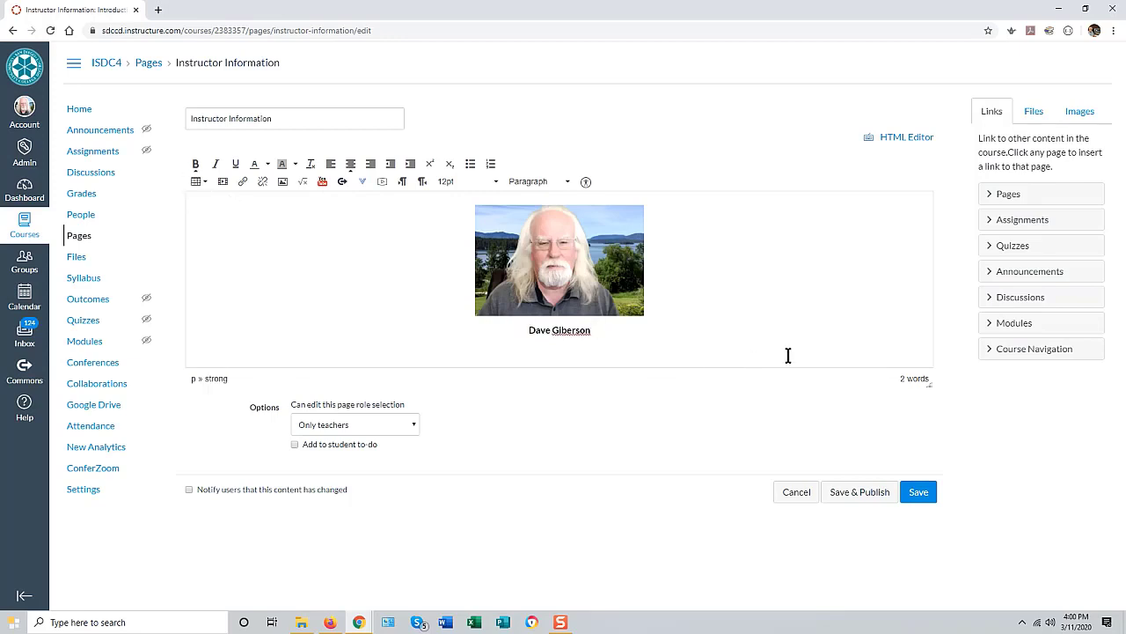
# Step: Paste centred lines for Instructional Design Coordinator, Online Learning Pathways and the instructor's e-mail
pyautogui.press('Return')
pyautogui.hotkey('alt', 'Tab')
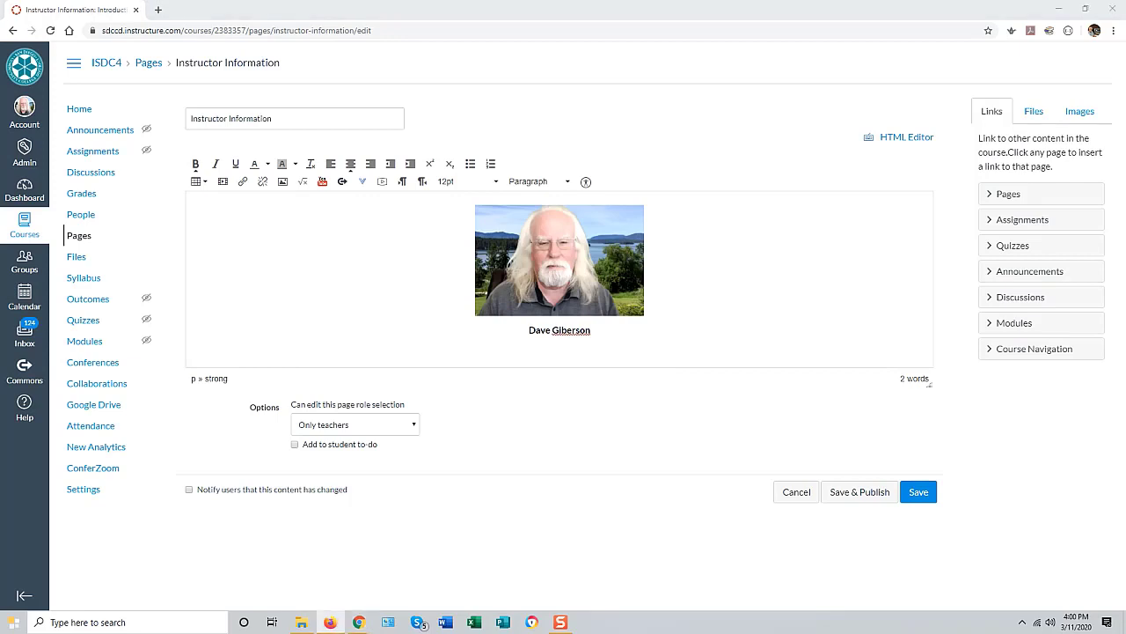
pyautogui.hotkey('alt', 'Tab')
pyautogui.hotkey('ctrl', 'v')
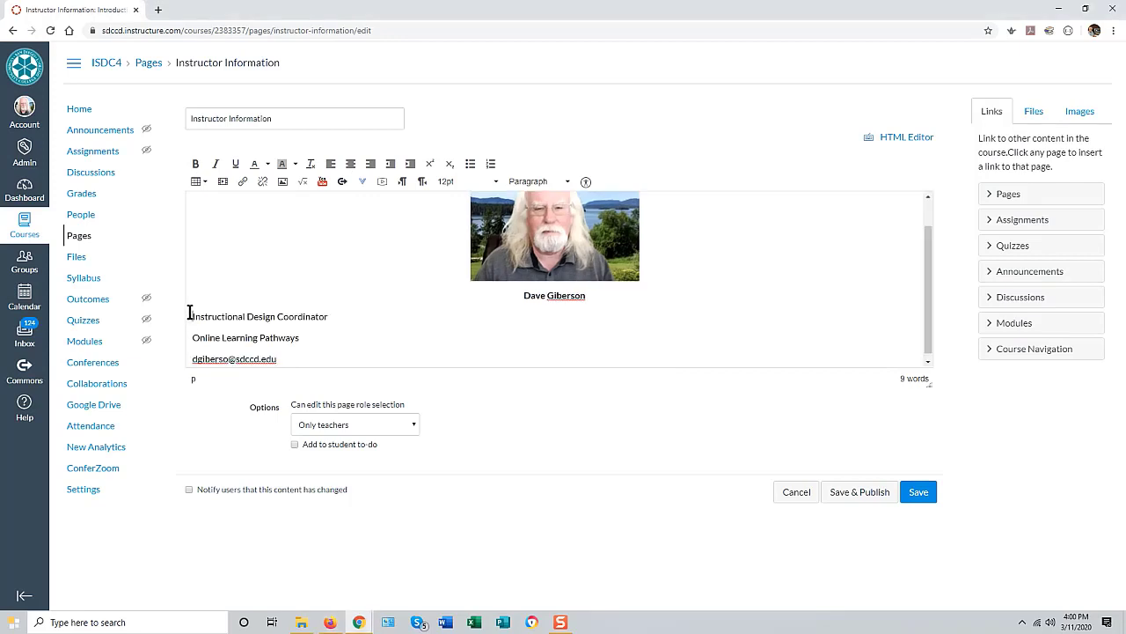
pyautogui.moveTo(186, 310); pyautogui.dragTo(300, 375)
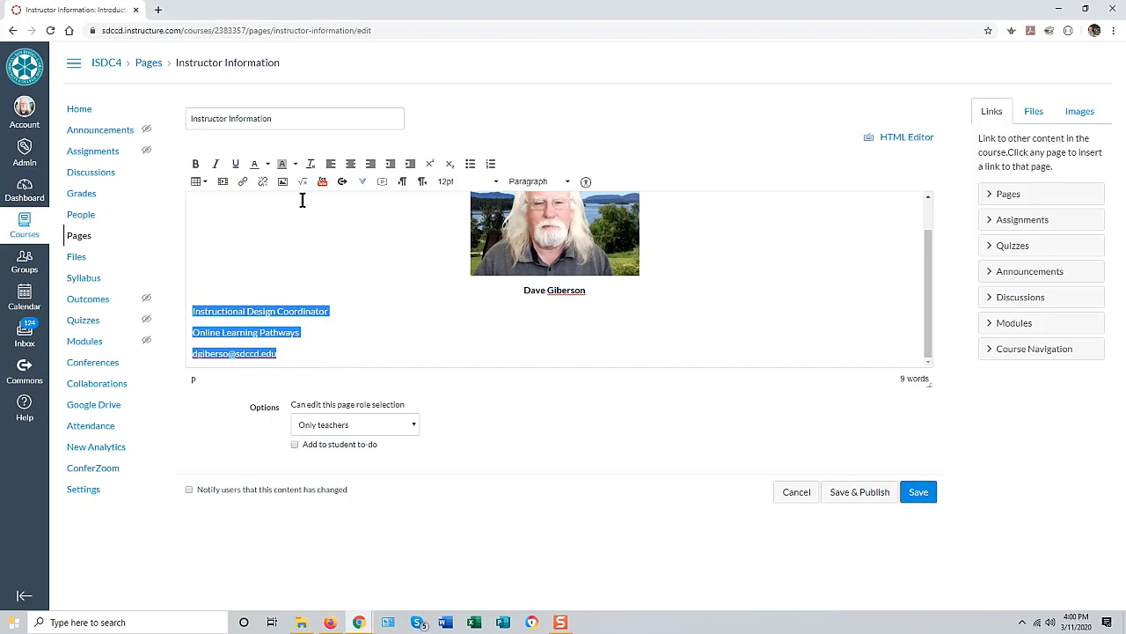
pyautogui.click(350, 164)
pyautogui.click(742, 286)
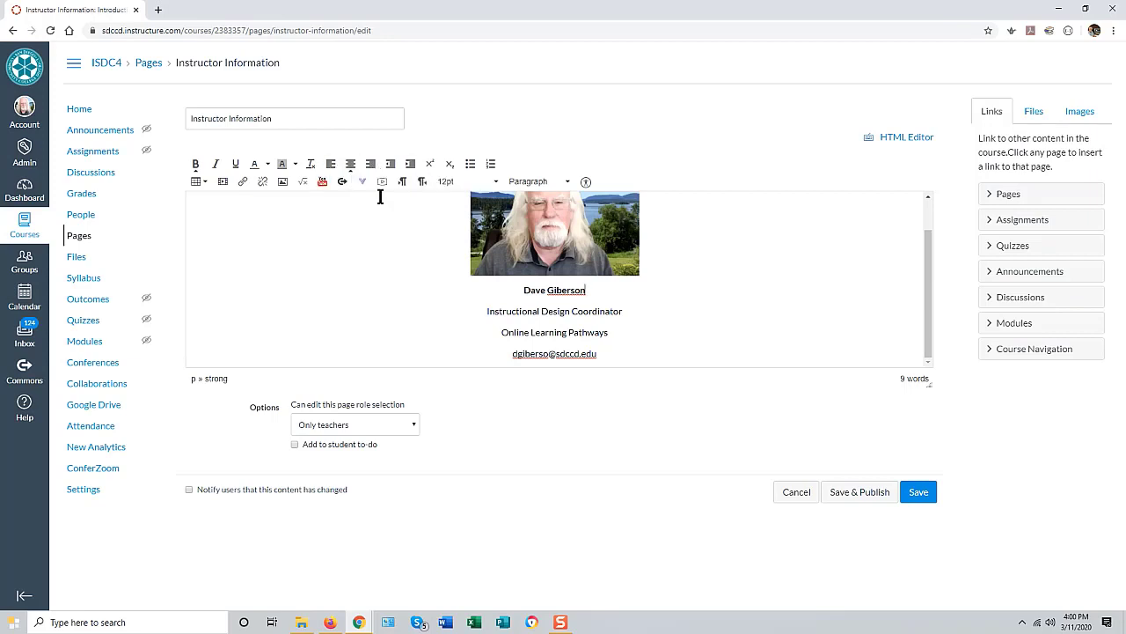
# Step: Save the Instructor Information page, return to Modules, and begin adding a Getting Started item
pyautogui.click(920, 497)
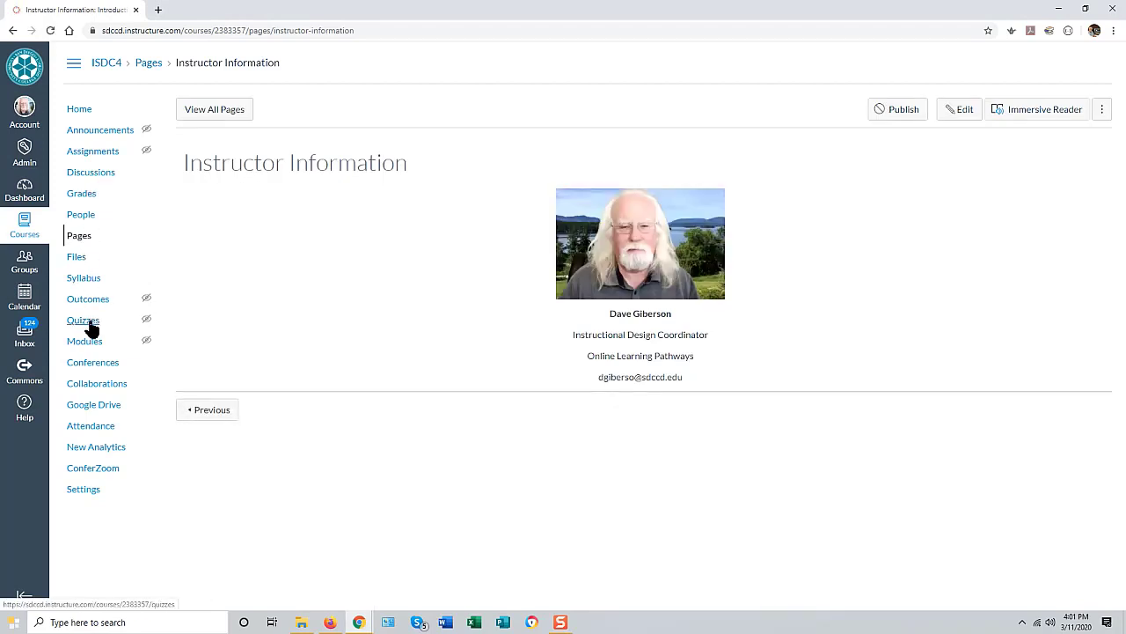
pyautogui.click(93, 350)
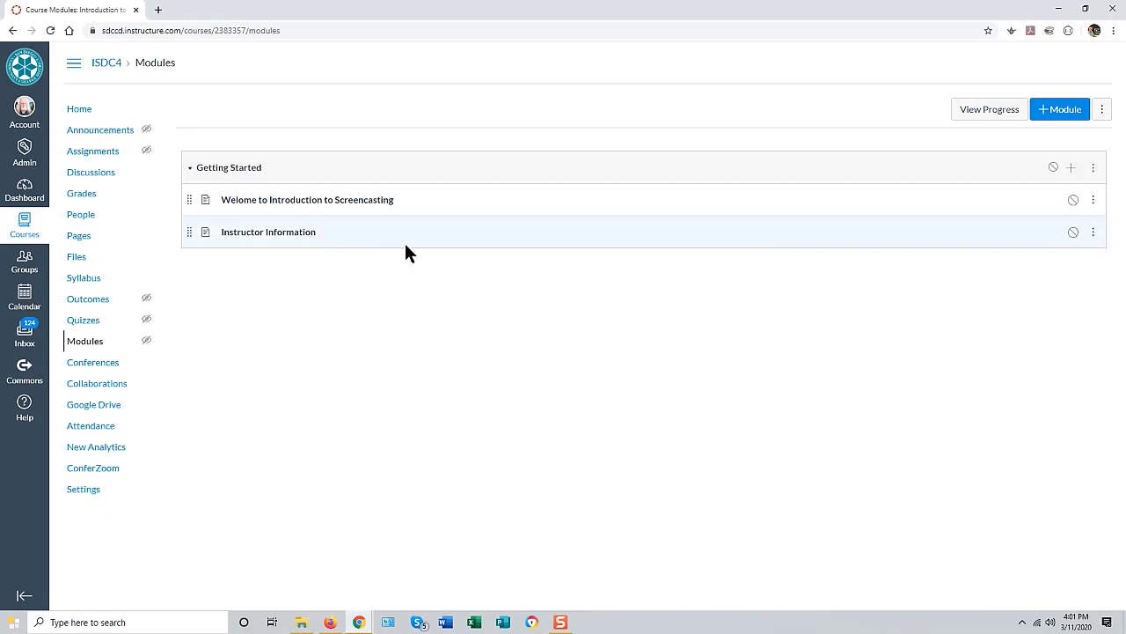
pyautogui.click(1071, 169)
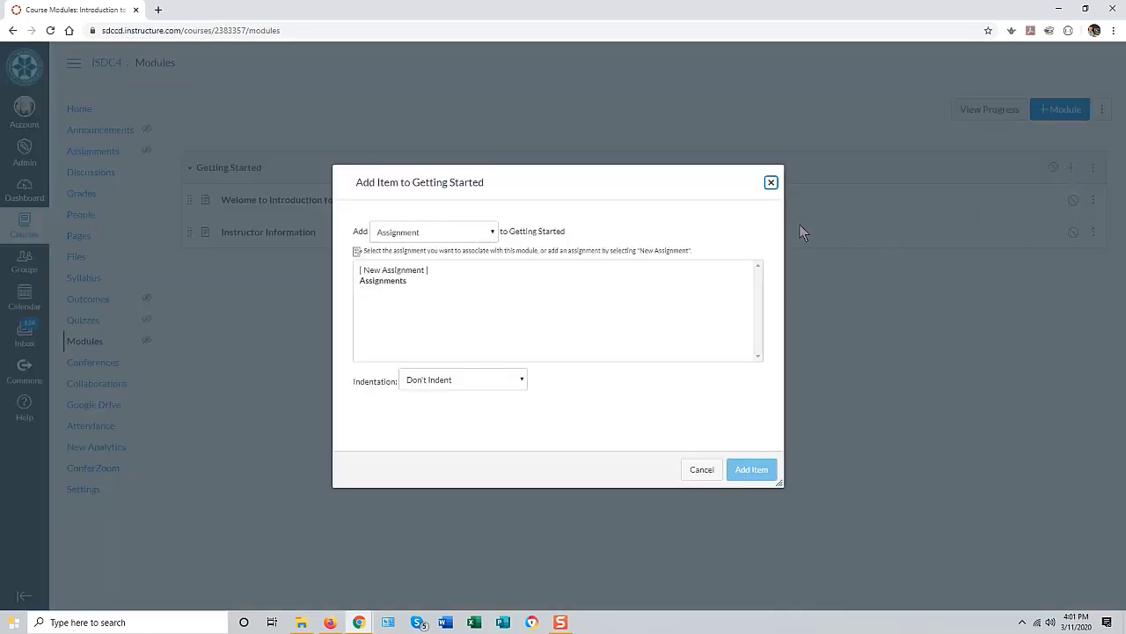
# Step: Set the Add Item type to File with the [ New File ] upload option
pyautogui.click(437, 232)
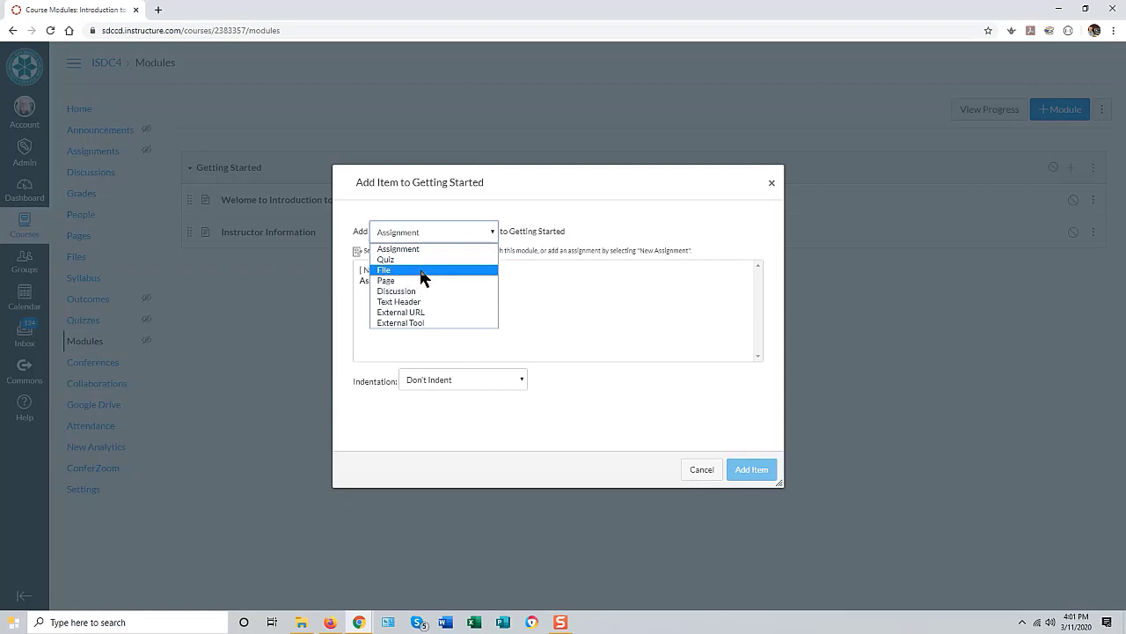
pyautogui.click(422, 271)
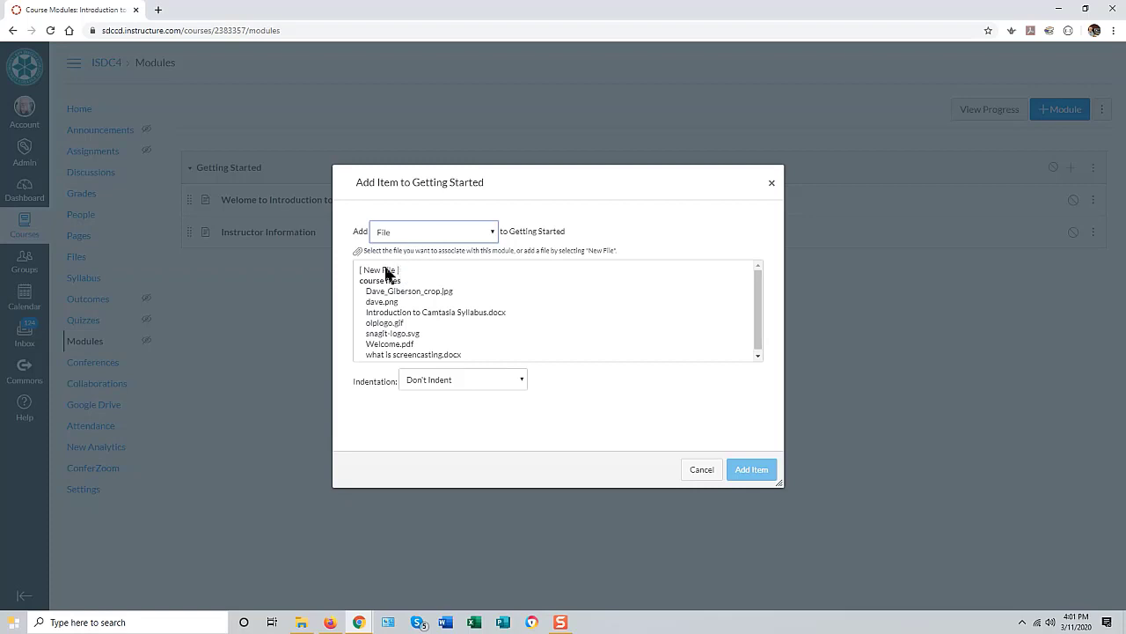
pyautogui.click(401, 271)
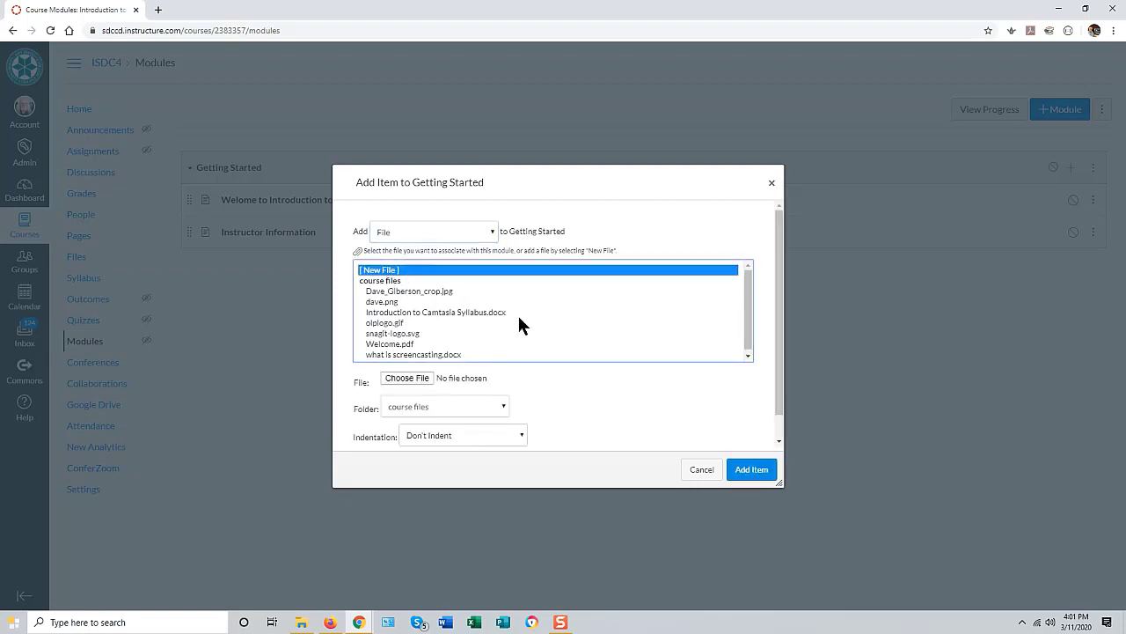
# Step: Upload Introduction to Camtasia Syllabus.docx from Content Creation Tutorial Files into Getting Started
pyautogui.click(415, 374)
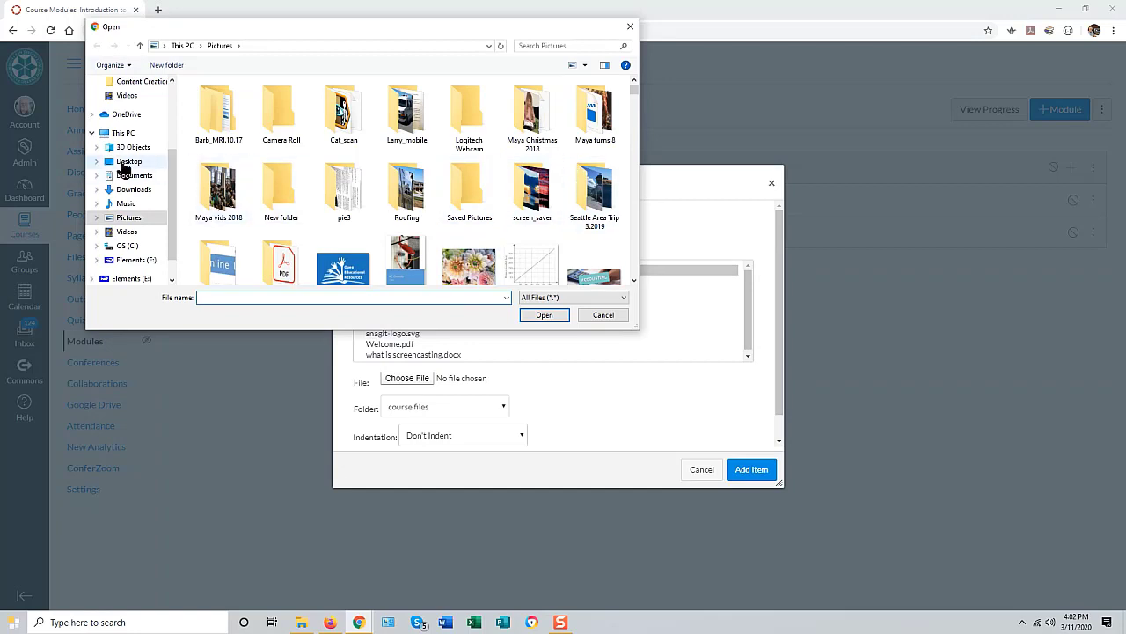
pyautogui.scroll(2, 137, 187)
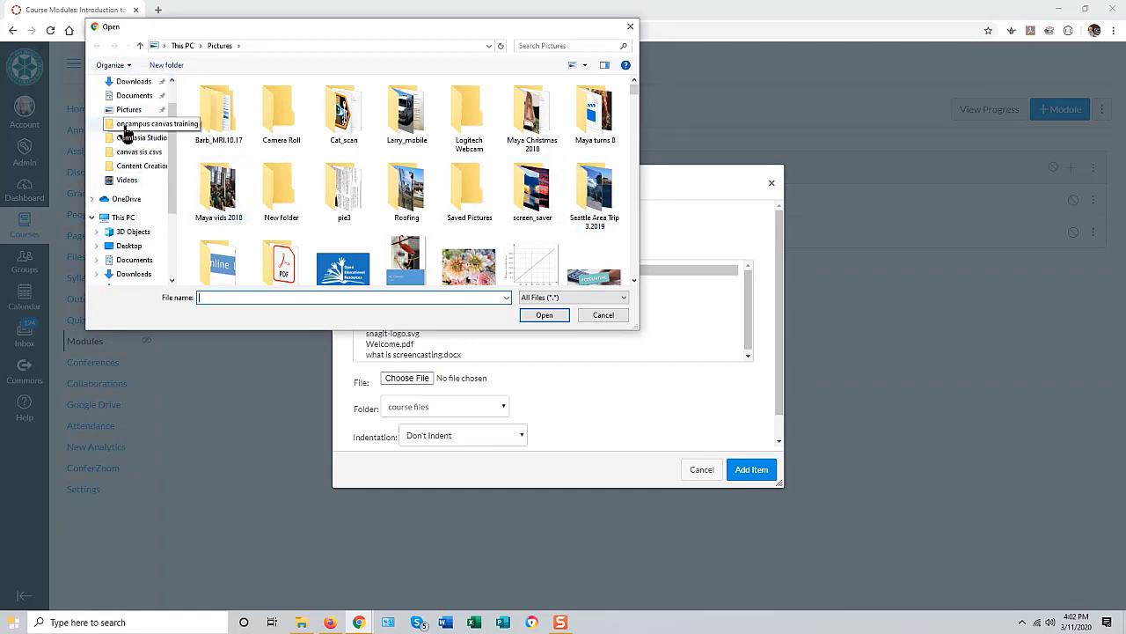
pyautogui.click(124, 128)
pyautogui.click(293, 44)
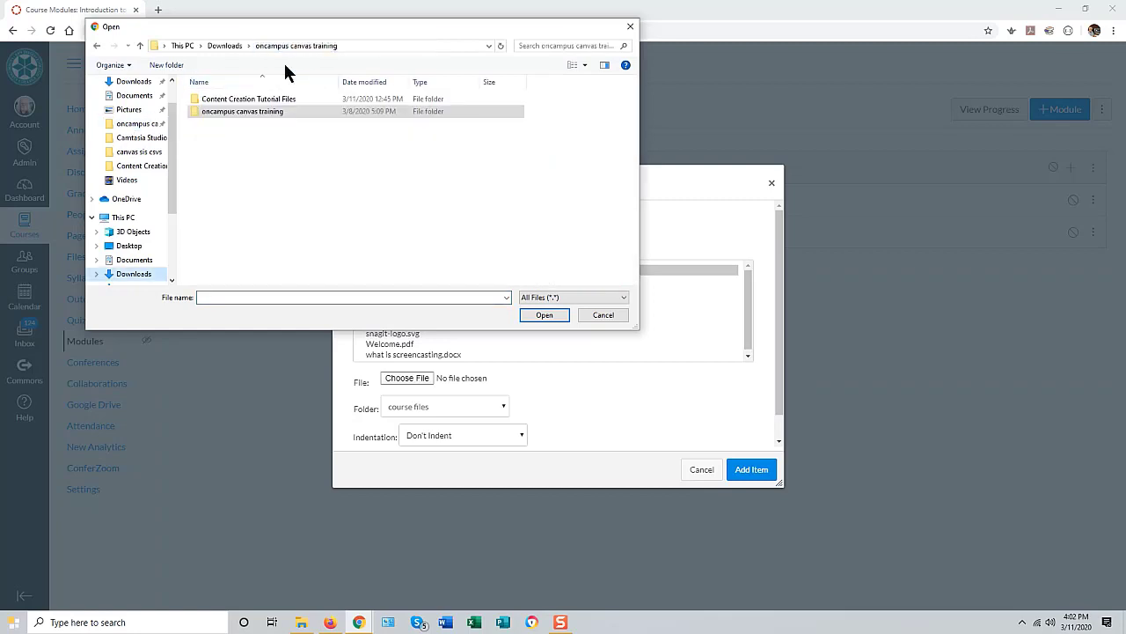
pyautogui.doubleClick(257, 100)
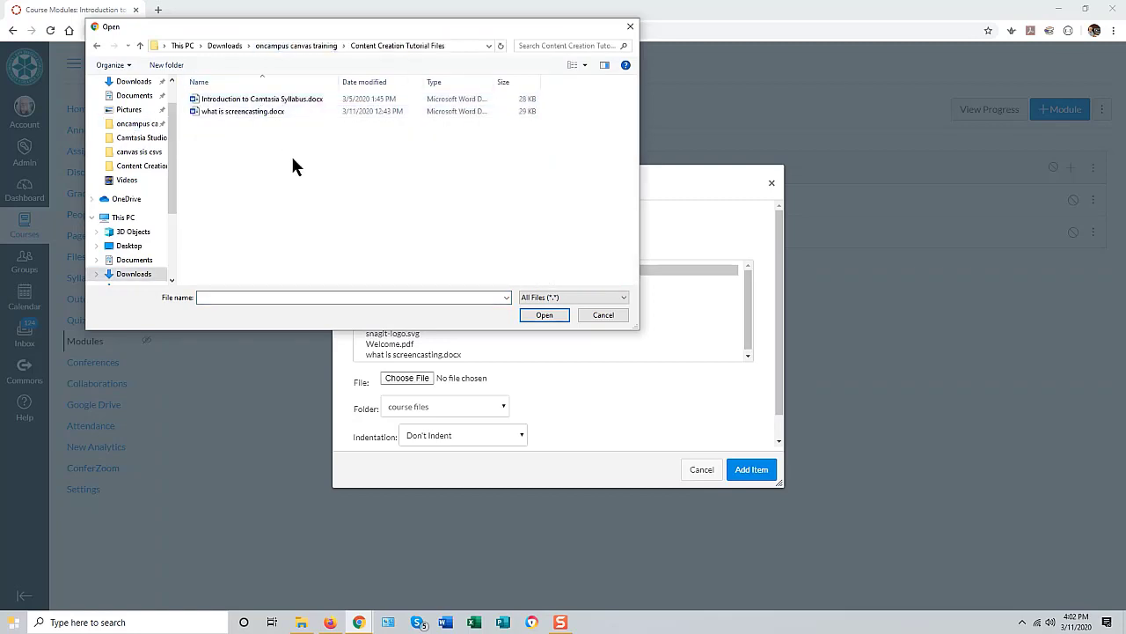
pyautogui.click(240, 100)
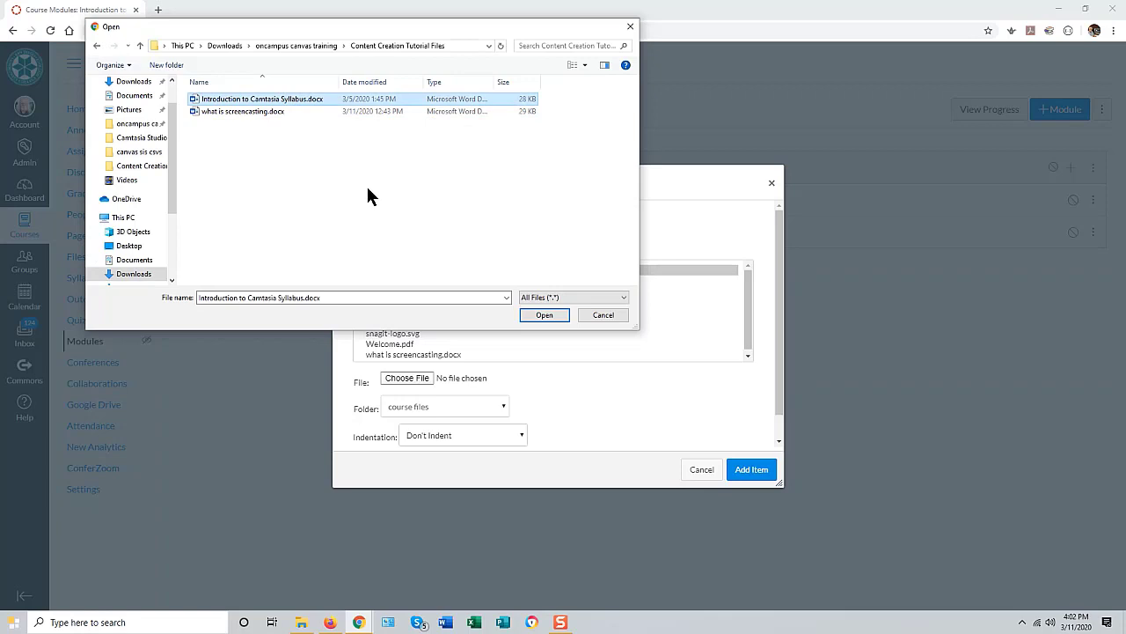
pyautogui.click(543, 316)
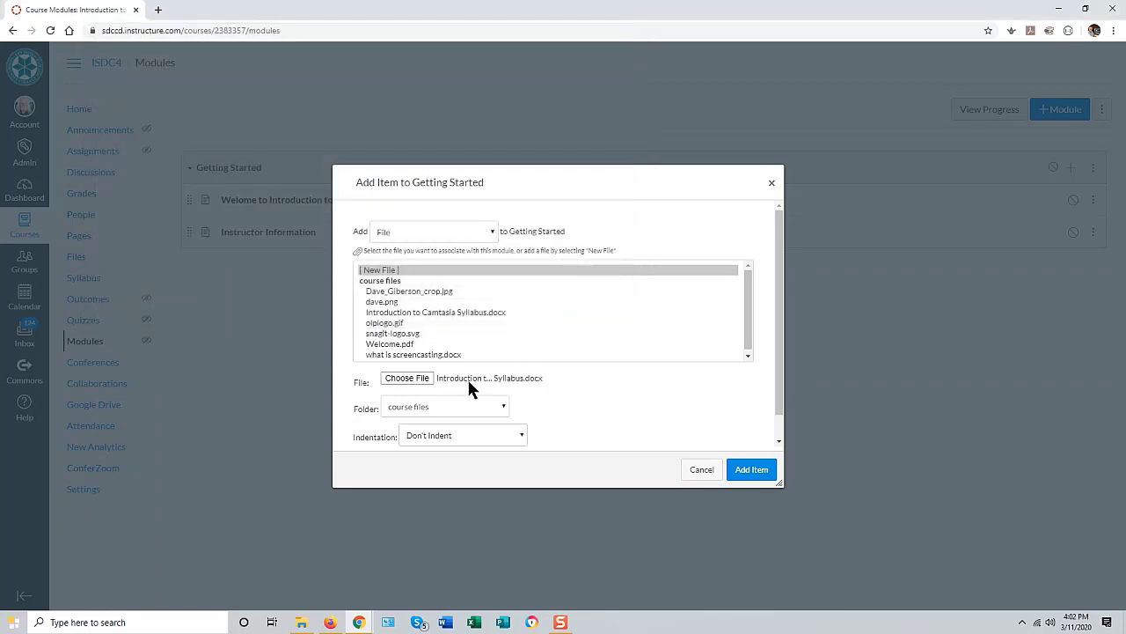
pyautogui.click(748, 472)
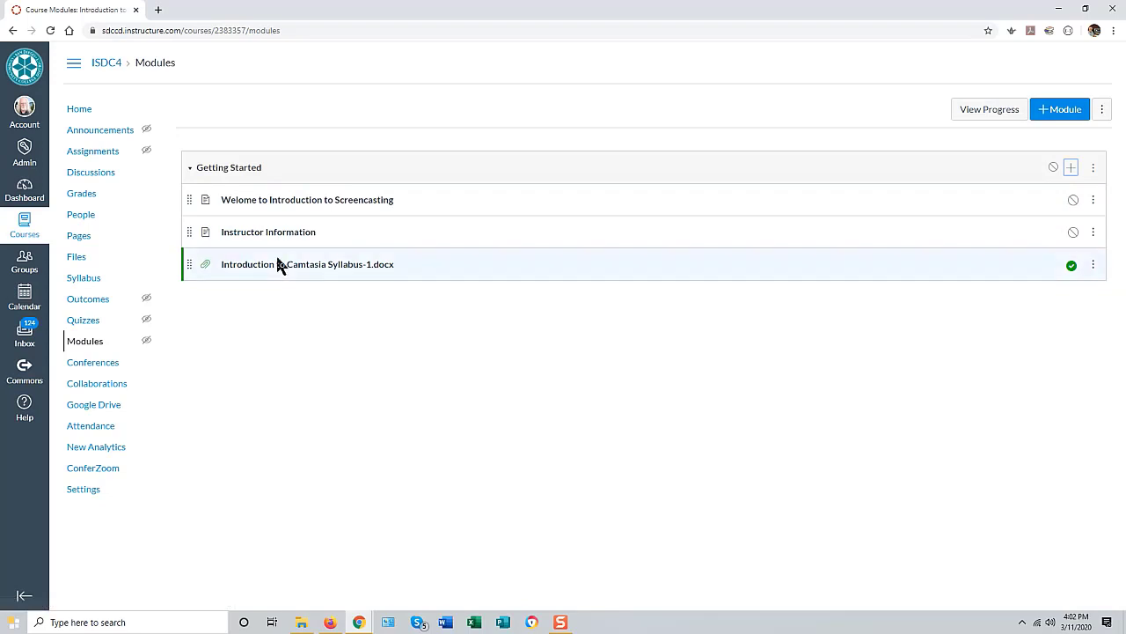
# Step: Retitle the syllabus item 'Introduction to Camtasia Syllabus' by dropping .docx, then open it
pyautogui.click(1093, 265)
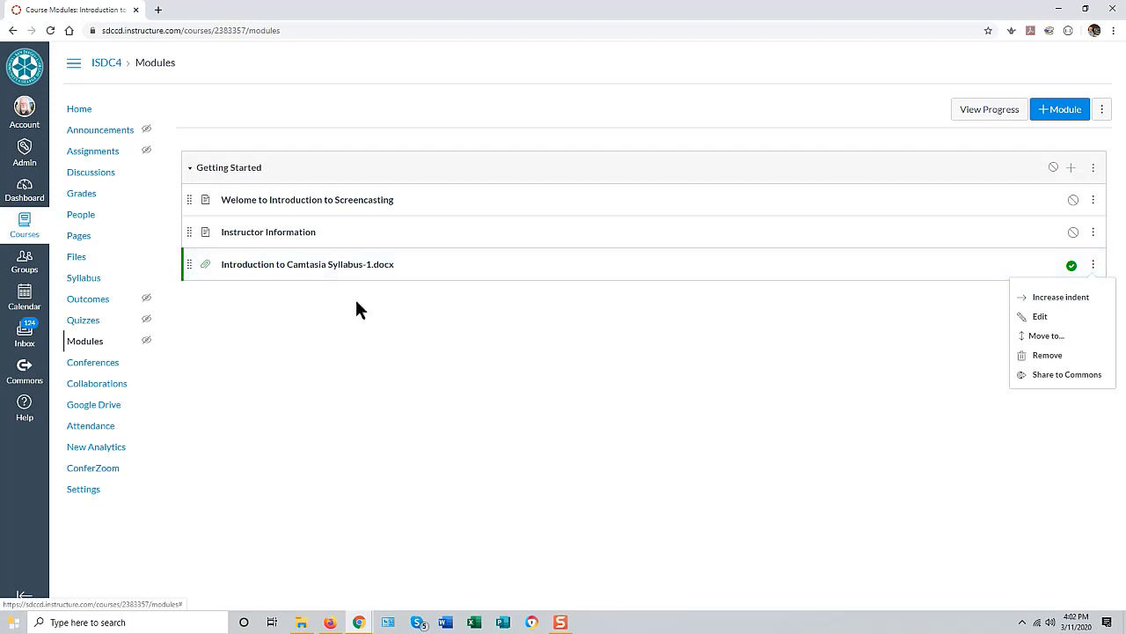
pyautogui.click(1060, 321)
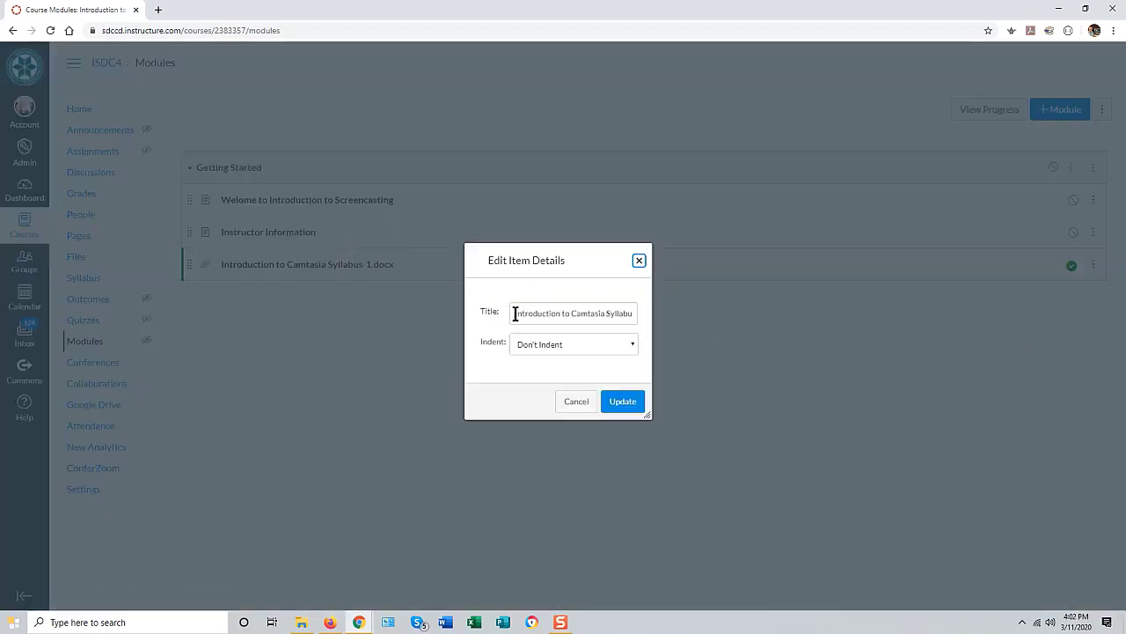
pyautogui.click(626, 314)
pyautogui.press('Right')
pyautogui.press('Right')
pyautogui.press('Right')
pyautogui.press('Right')
pyautogui.press('Right')
pyautogui.press('Right')
pyautogui.press('Right')
pyautogui.press('Right')
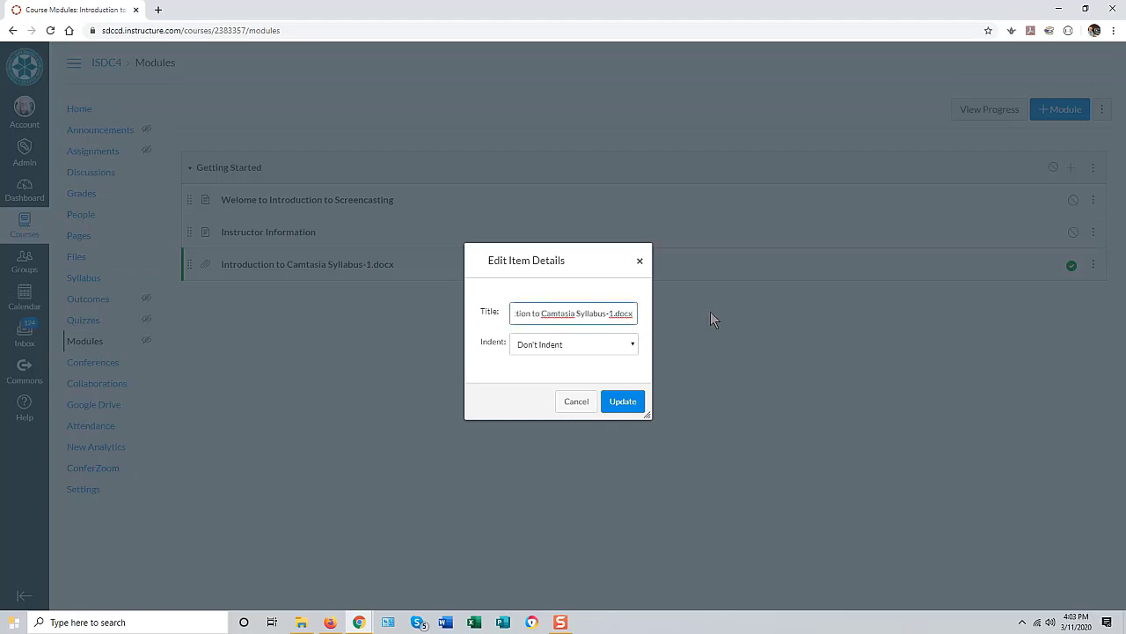
pyautogui.press('BackSpace')
pyautogui.press('BackSpace')
pyautogui.press('BackSpace')
pyautogui.press('BackSpace')
pyautogui.press('BackSpace')
pyautogui.press('BackSpace')
pyautogui.press('BackSpace')
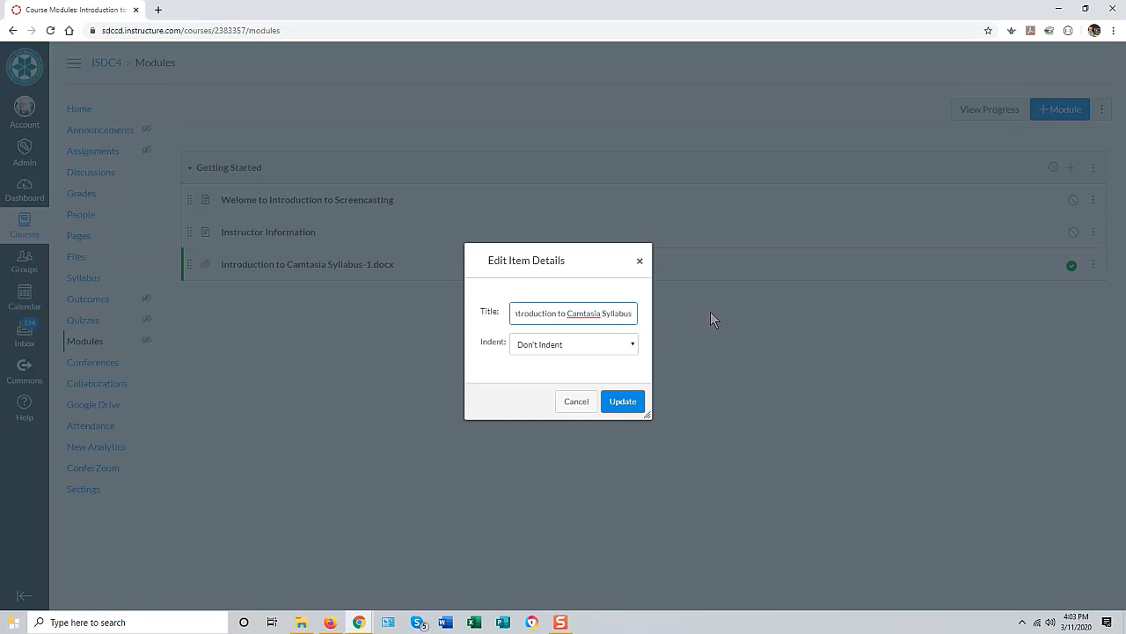
pyautogui.click(632, 401)
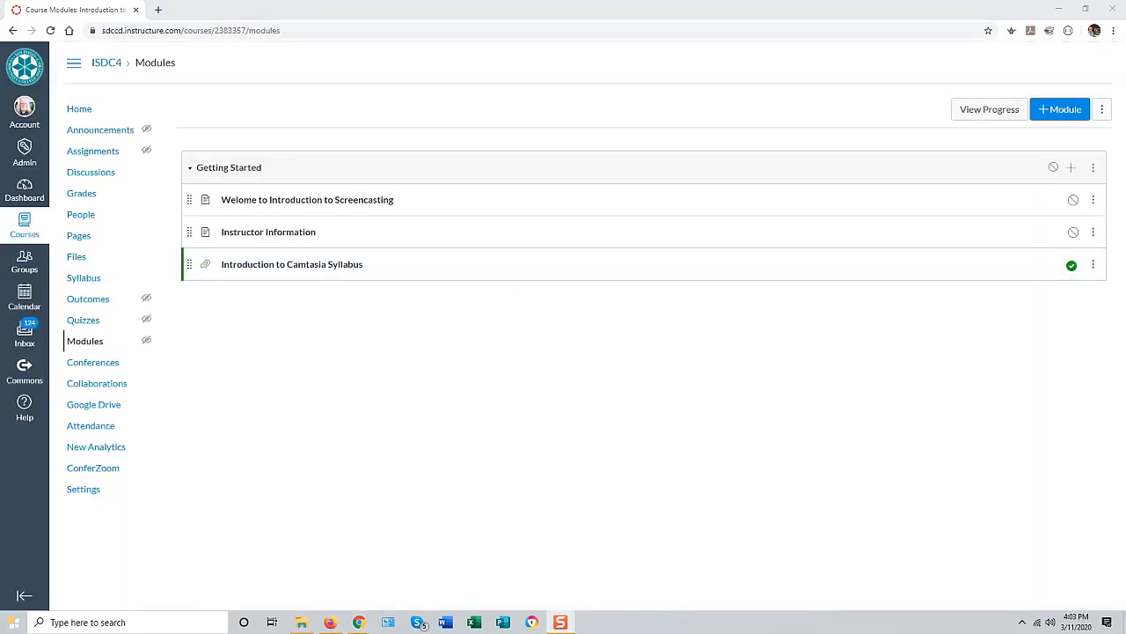
pyautogui.click(299, 267)
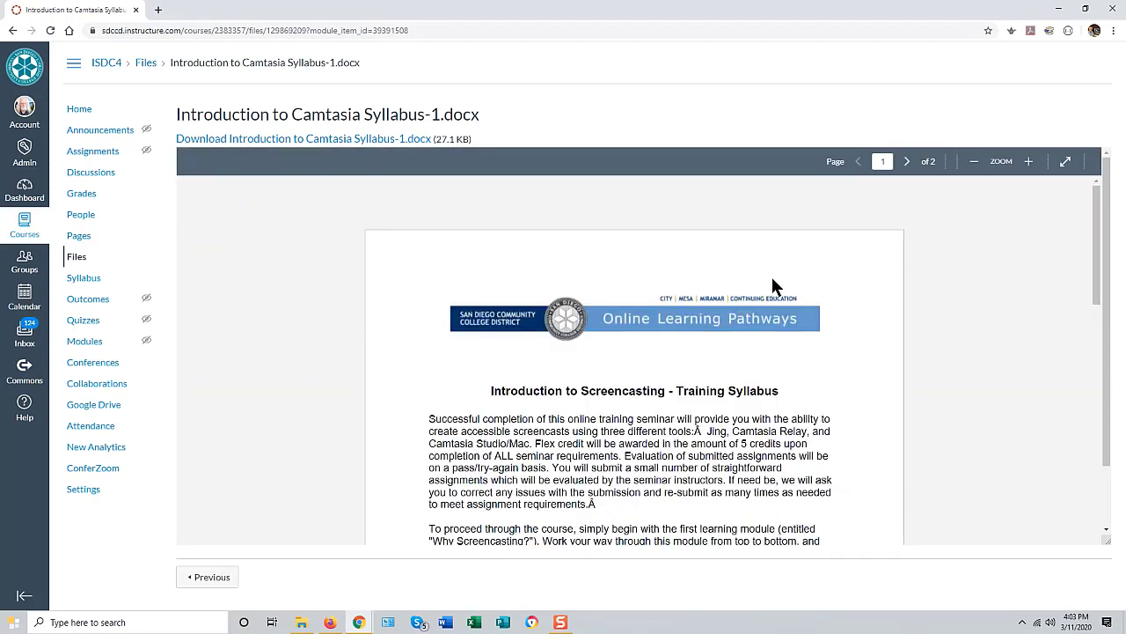
# Step: Scroll through the two-page syllabus preview and cancel the download's Save As dialog
pyautogui.scroll(-3, 1094, 264)
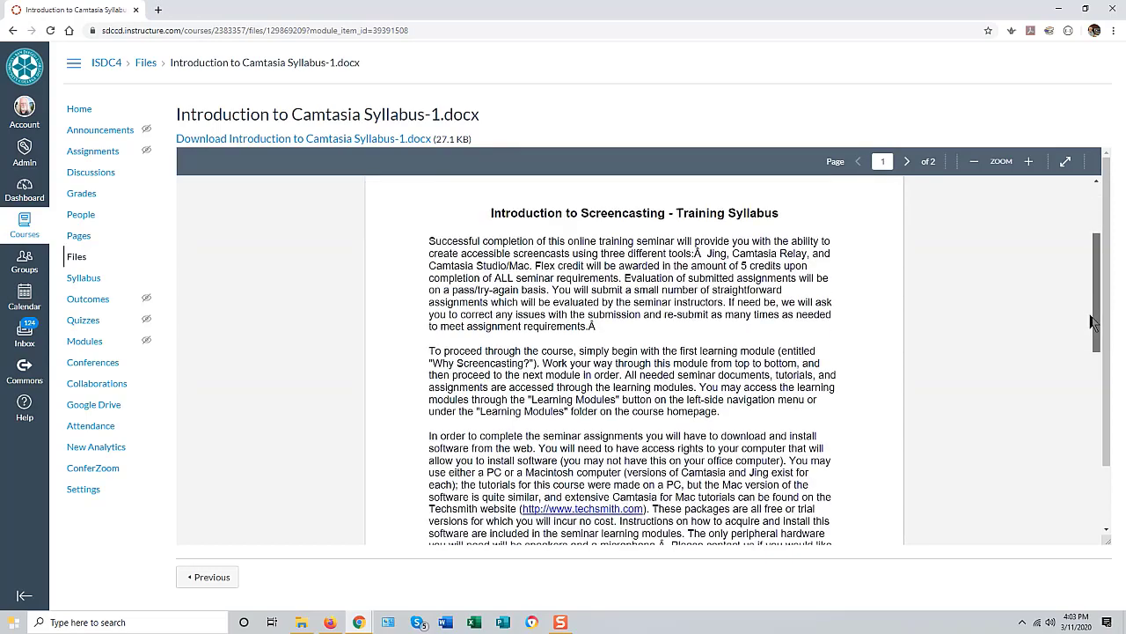
pyautogui.scroll(3, 1097, 251)
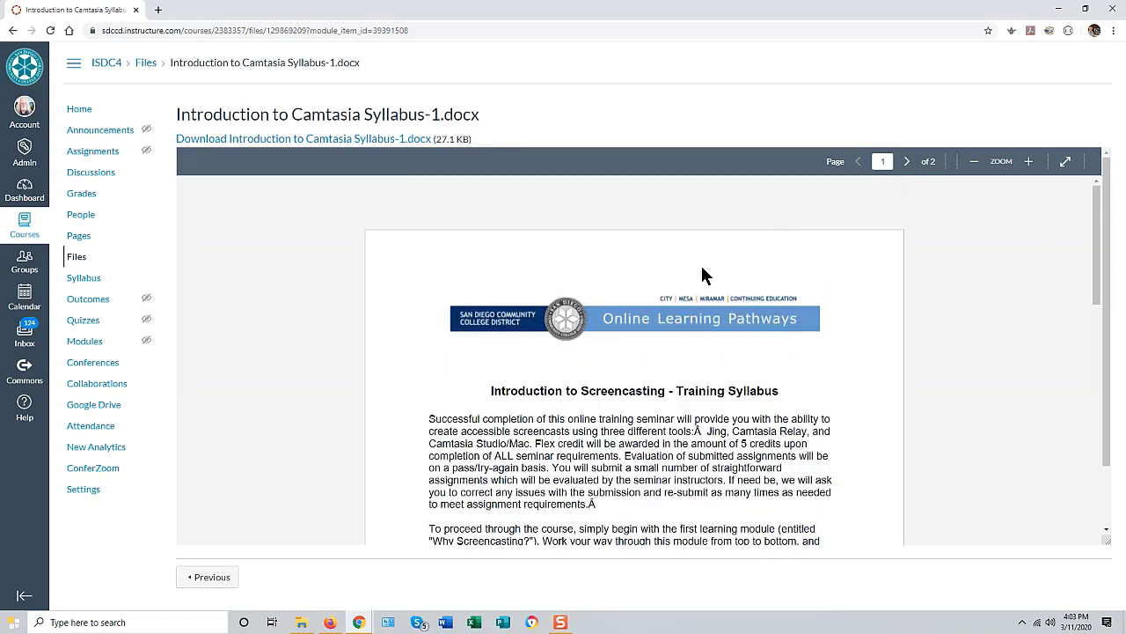
pyautogui.scroll(-2, 972, 400)
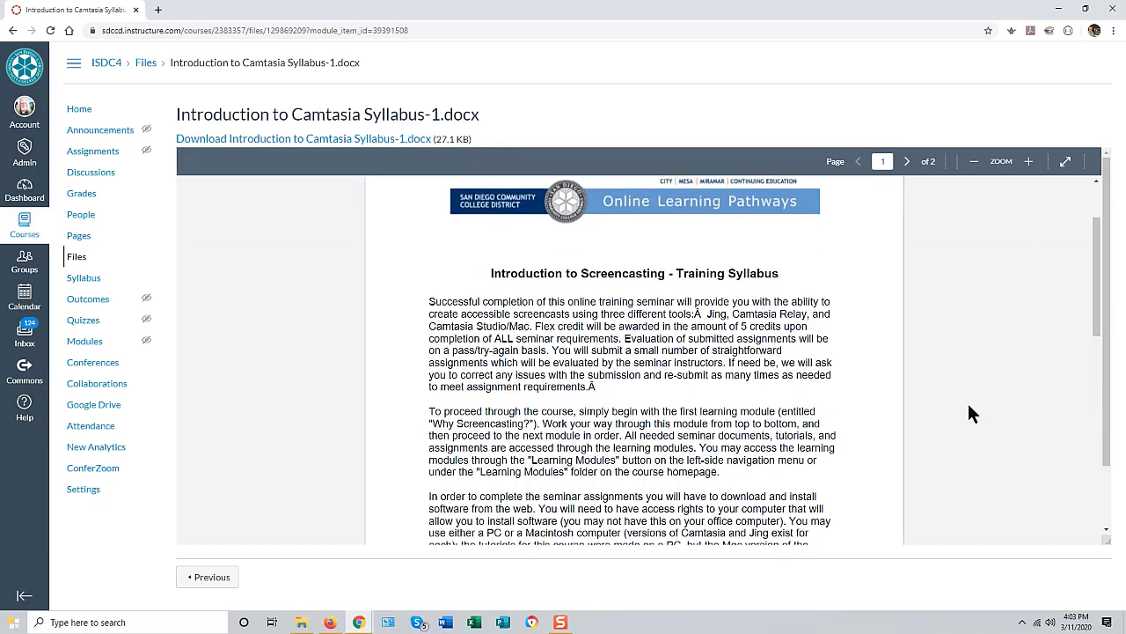
pyautogui.moveTo(1095, 291); pyautogui.dragTo(1074, 208)
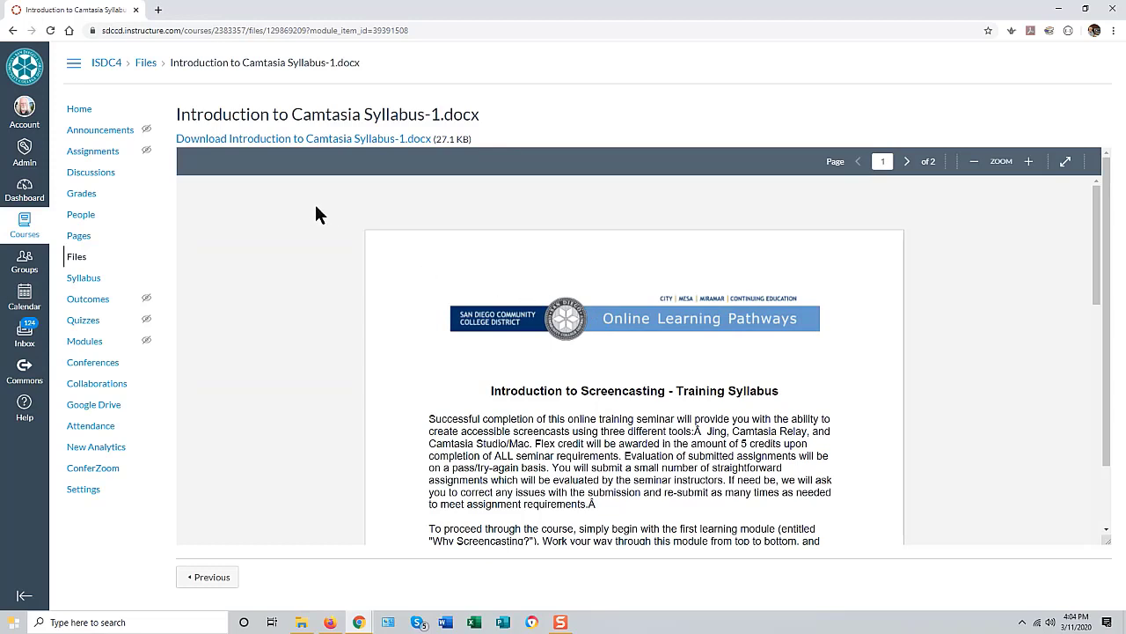
pyautogui.click(339, 141)
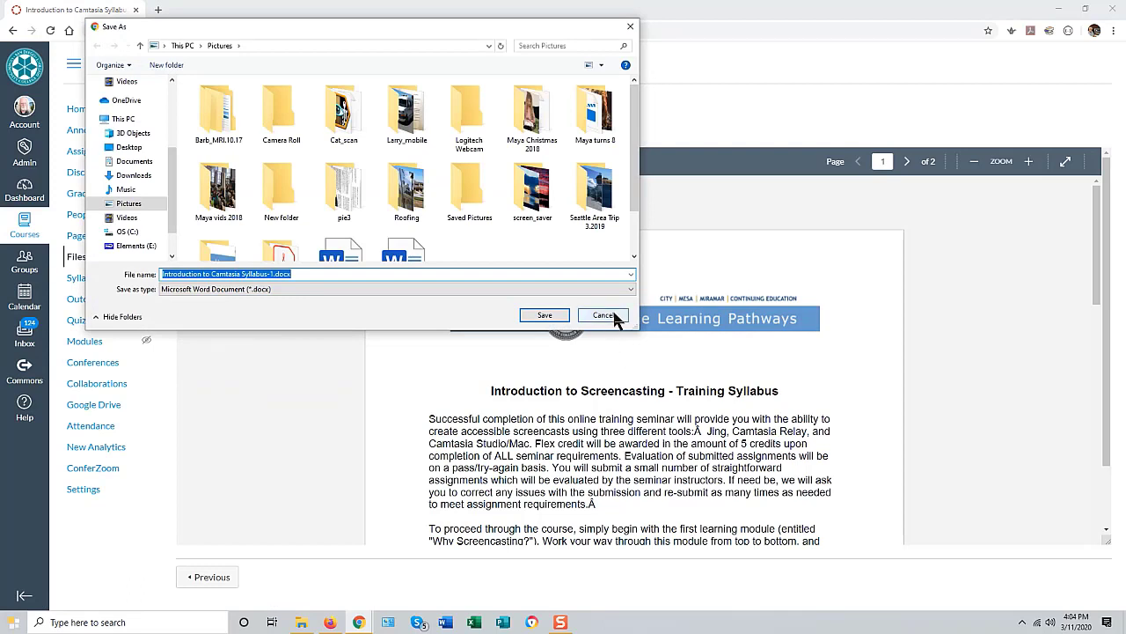
pyautogui.click(604, 314)
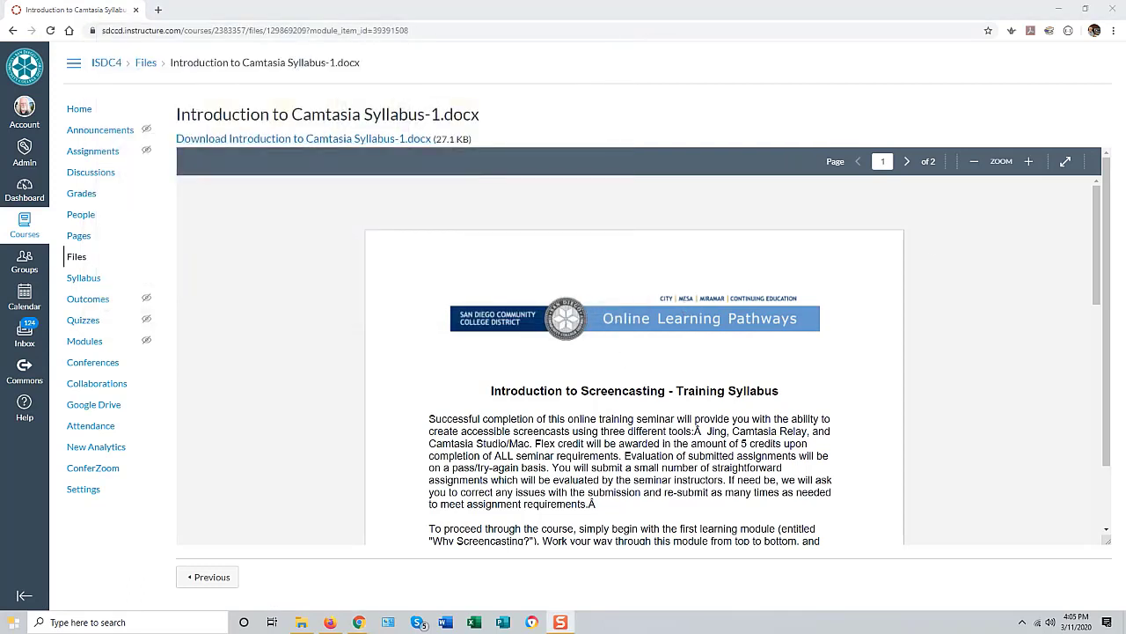
# Step: Leave the syllabus file preview and go back to the course Modules page
pyautogui.click(88, 343)
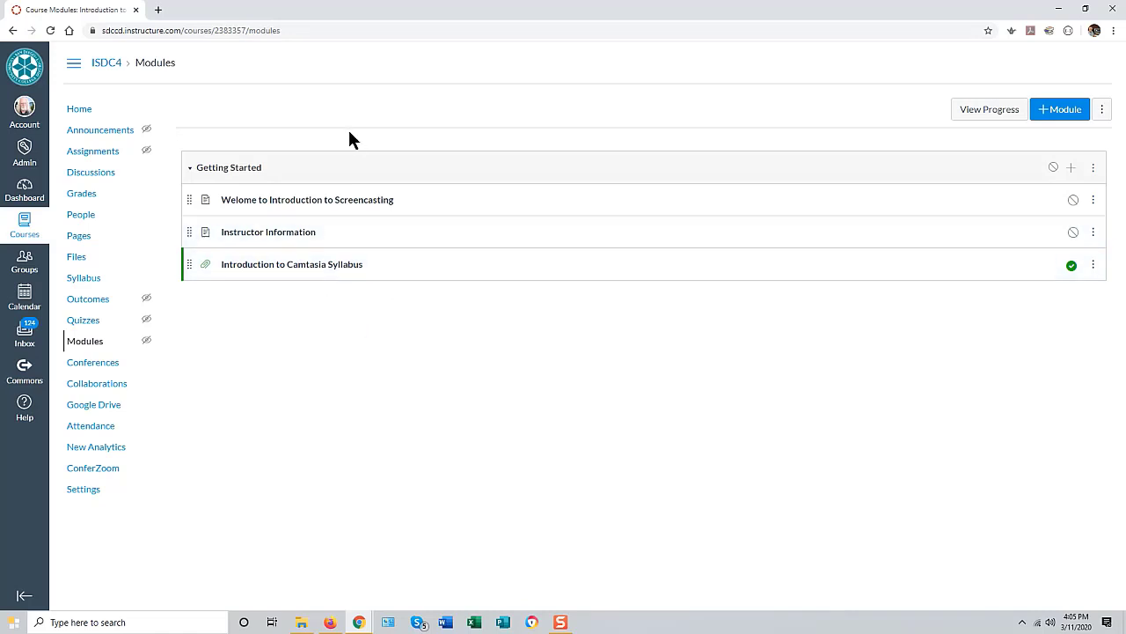
# Step: Create a new module named 'Topic 1 - Why Screencasting' below Getting Started
pyautogui.click(1057, 117)
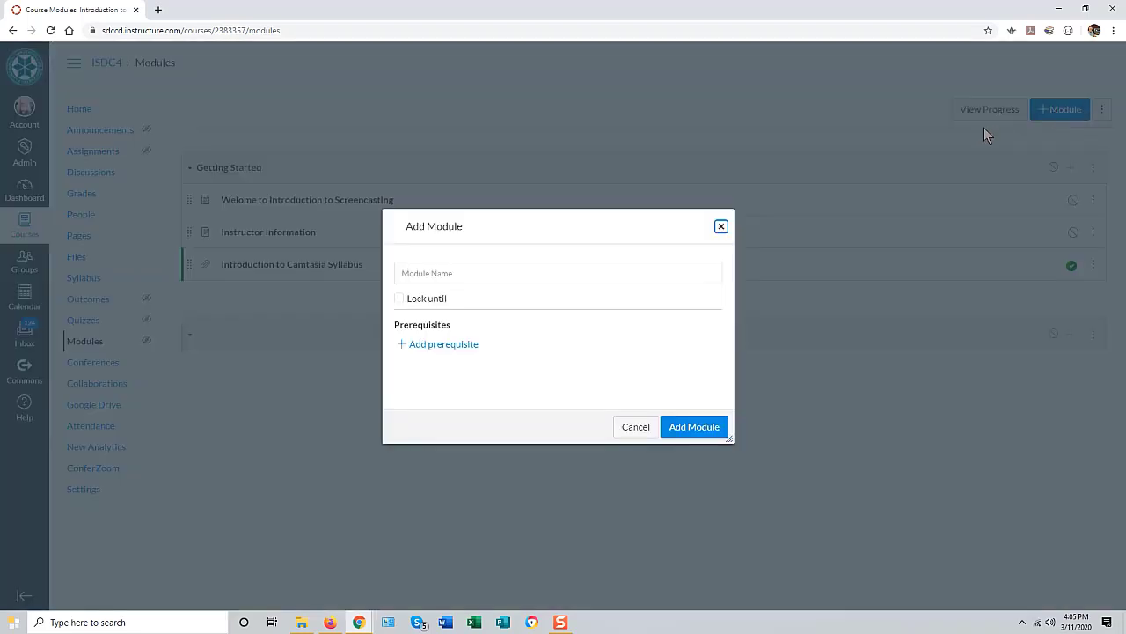
pyautogui.click(441, 276)
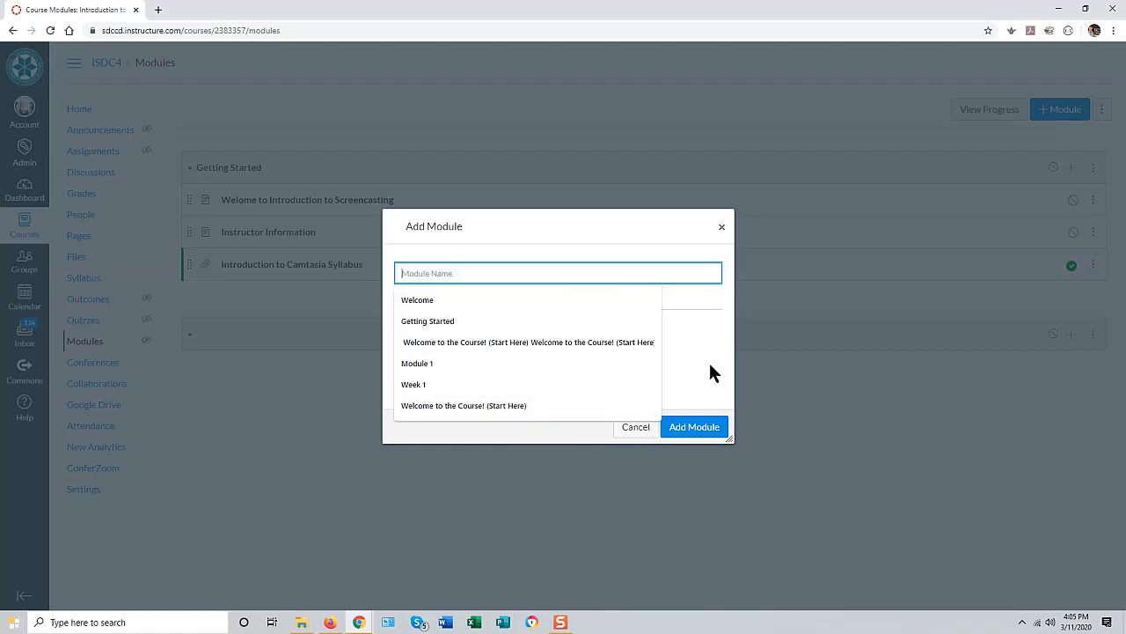
pyautogui.write('Mod')
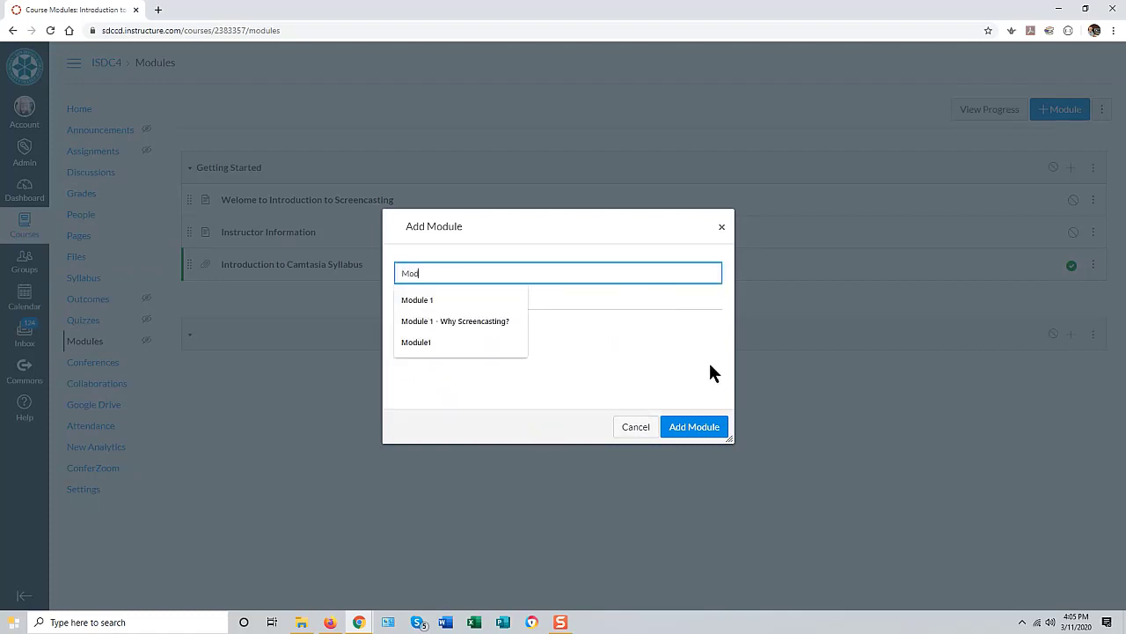
pyautogui.write('ule 1')
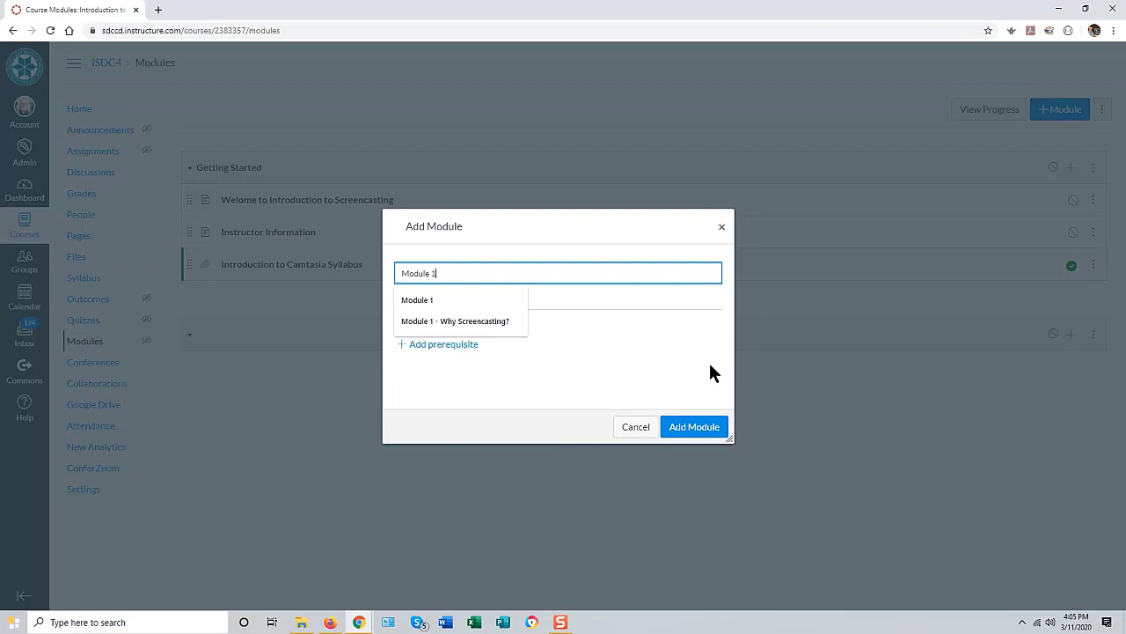
pyautogui.write(' -')
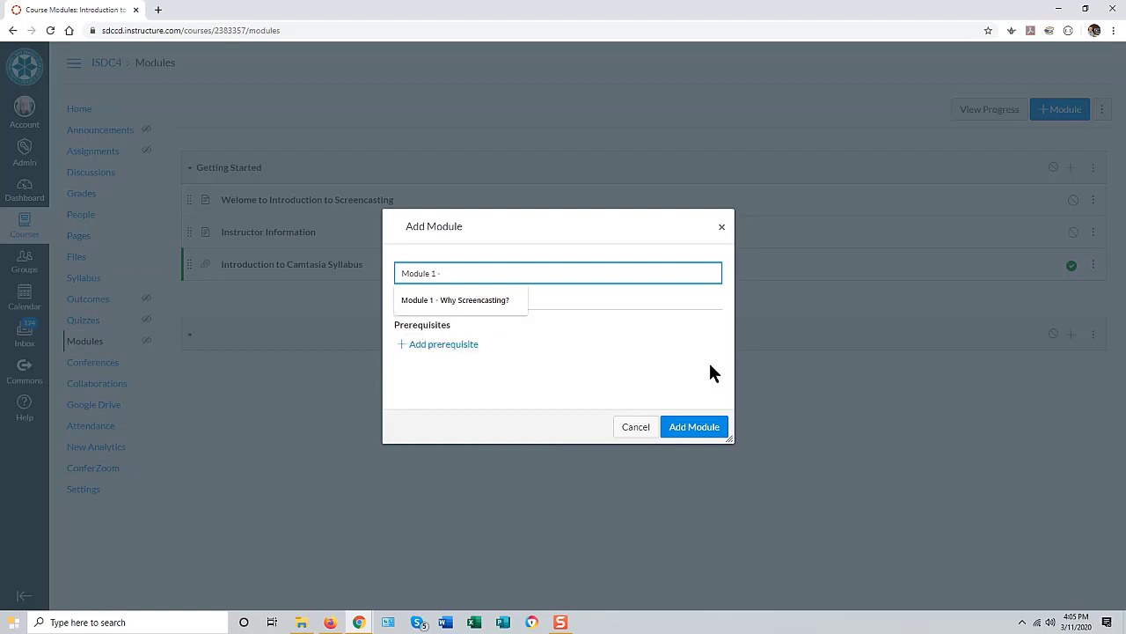
pyautogui.write(' Why Screencasting')
pyautogui.moveTo(430, 273)
pyautogui.mouseDown()
pyautogui.moveTo(398, 273)
pyautogui.moveTo(412, 266)
pyautogui.mouseUp()
pyautogui.press('BackSpace')
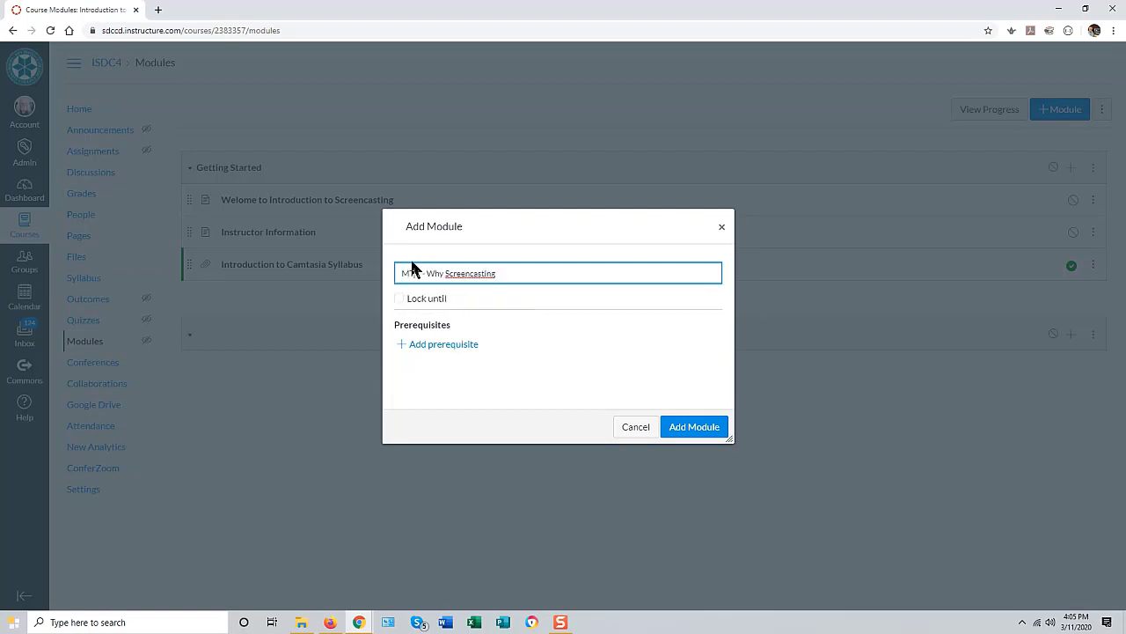
pyautogui.write('od')
pyautogui.click(407, 274)
pyautogui.press('BackSpace')
pyautogui.click(695, 428)
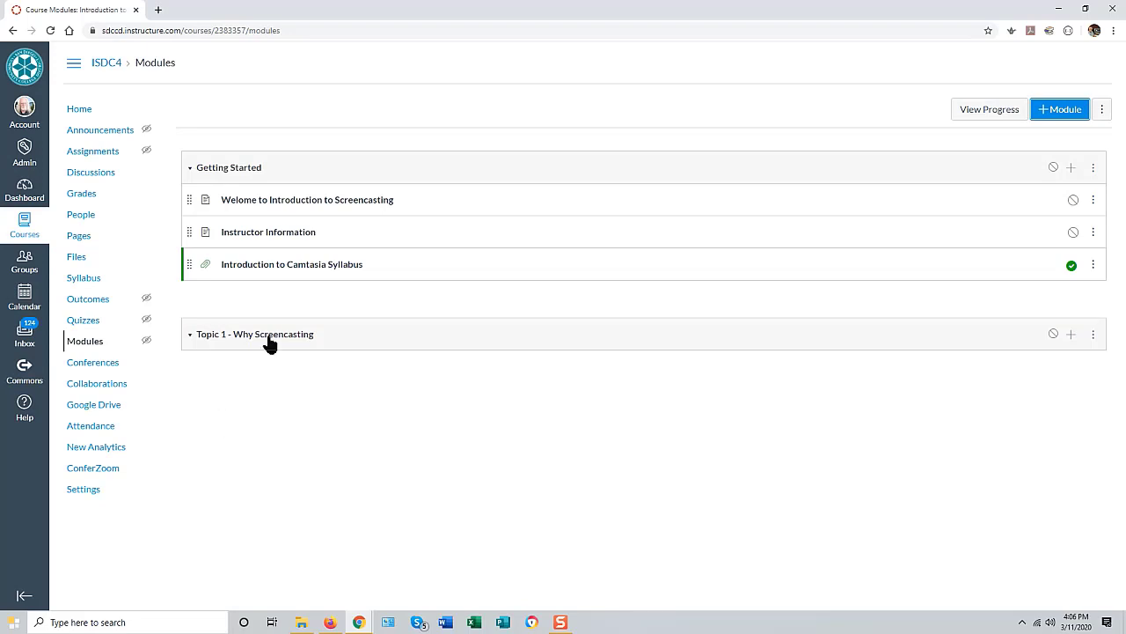
# Step: Upload 'what is screencasting.docx' as a new file item in the Topic 1 module
pyautogui.click(1071, 334)
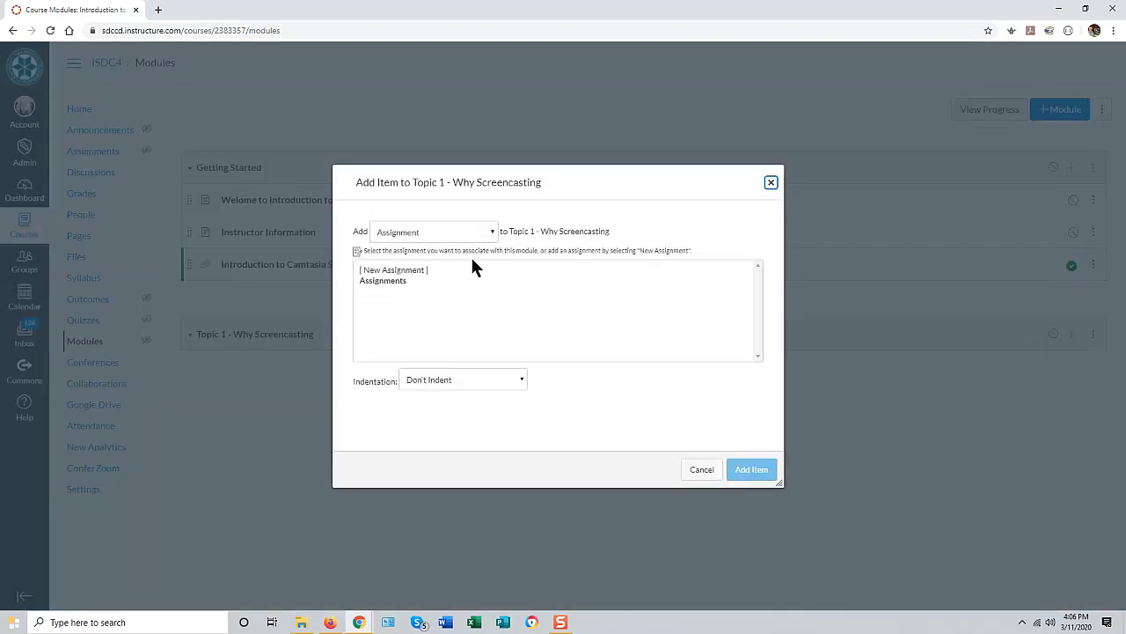
pyautogui.click(408, 234)
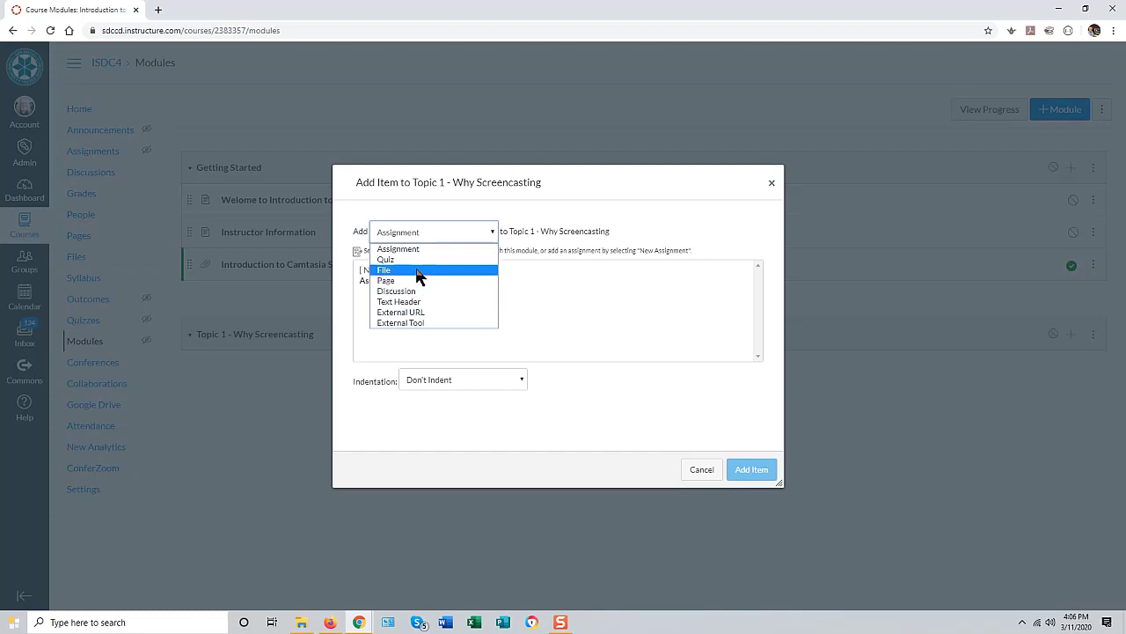
pyautogui.click(418, 271)
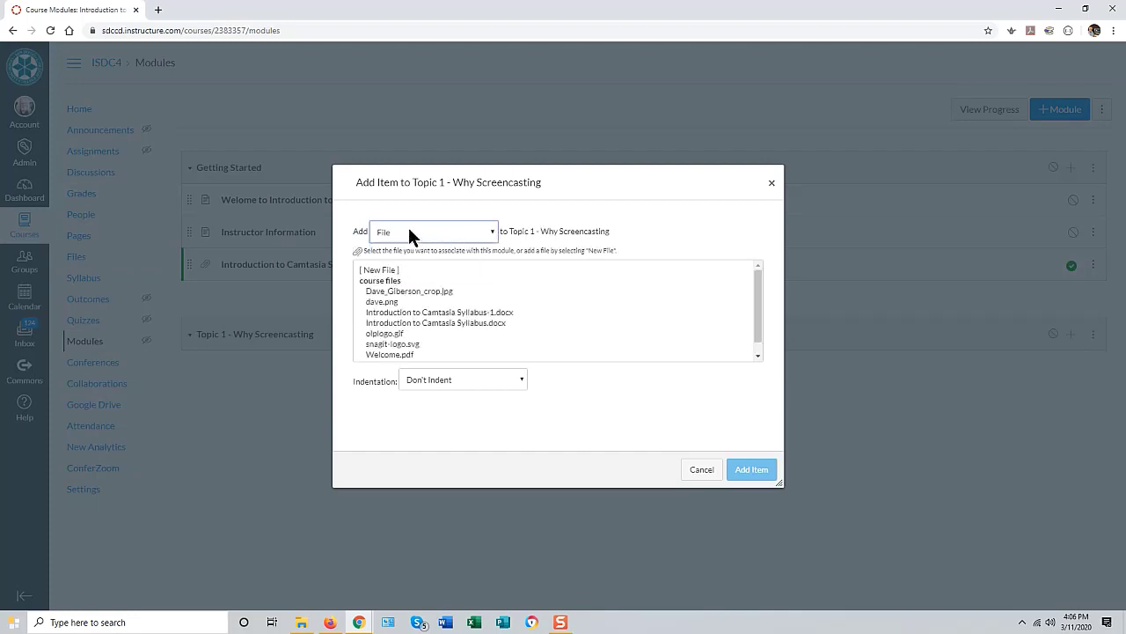
pyautogui.click(387, 270)
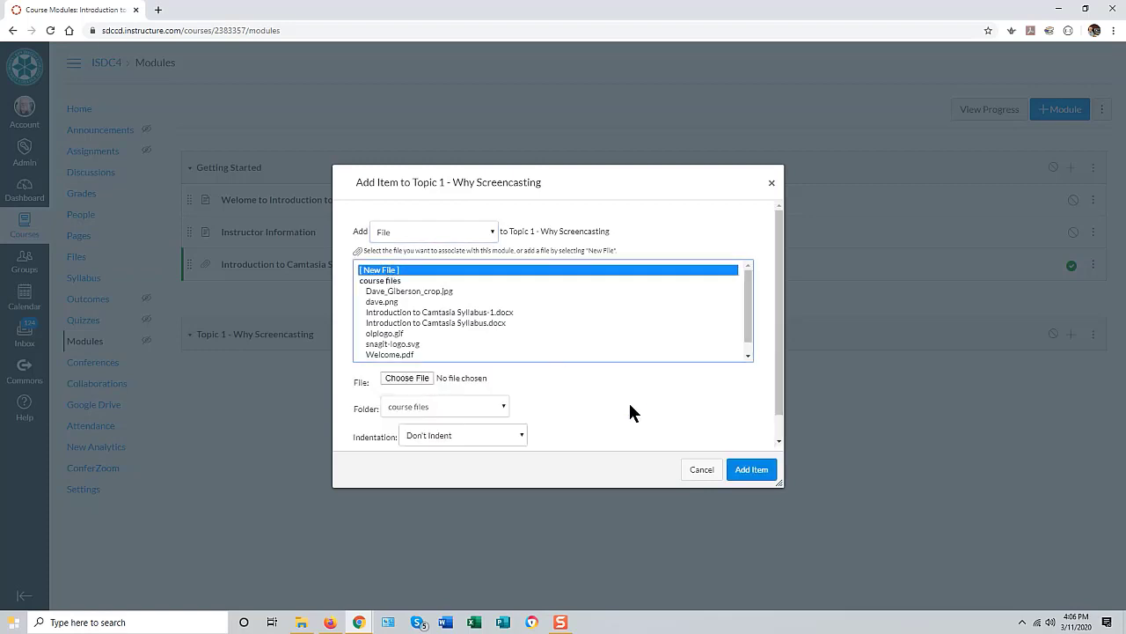
pyautogui.click(404, 378)
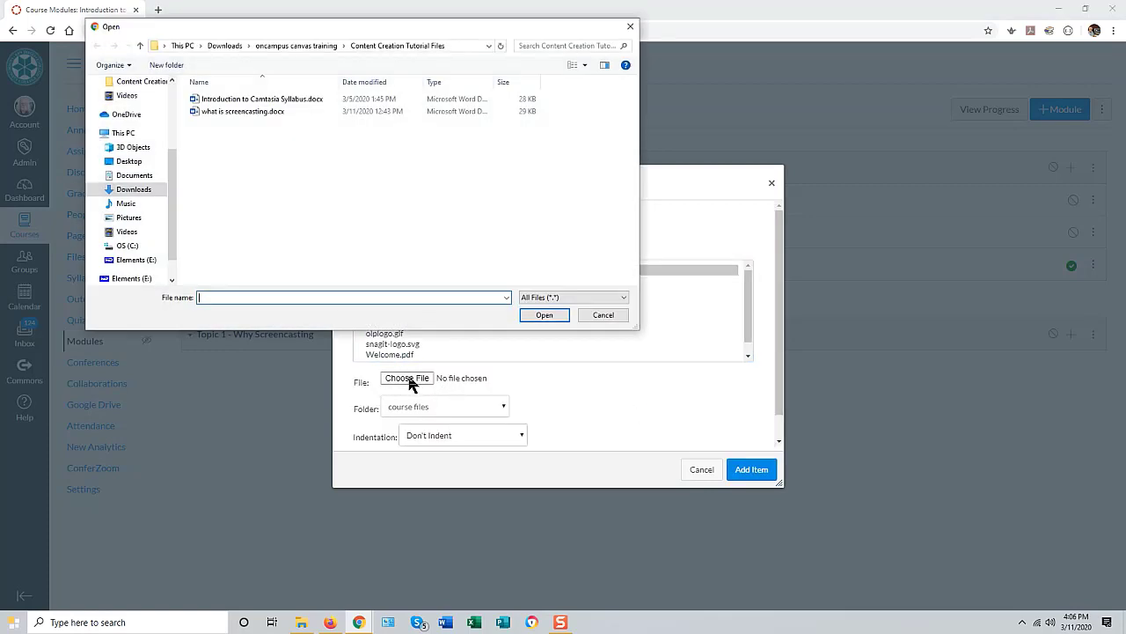
pyautogui.click(264, 111)
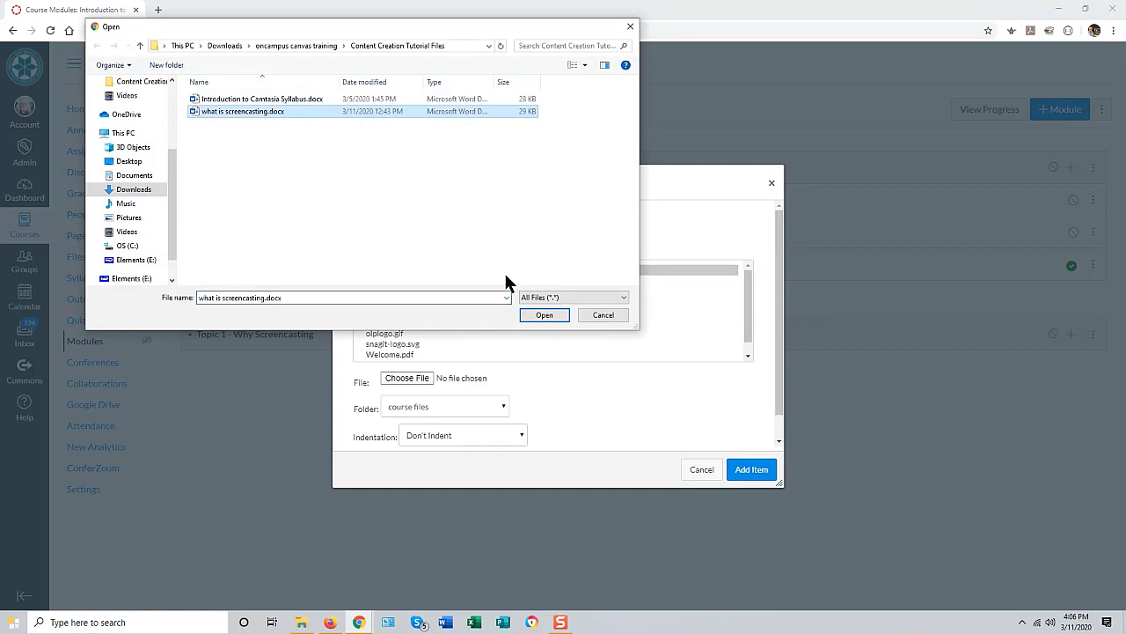
pyautogui.click(544, 316)
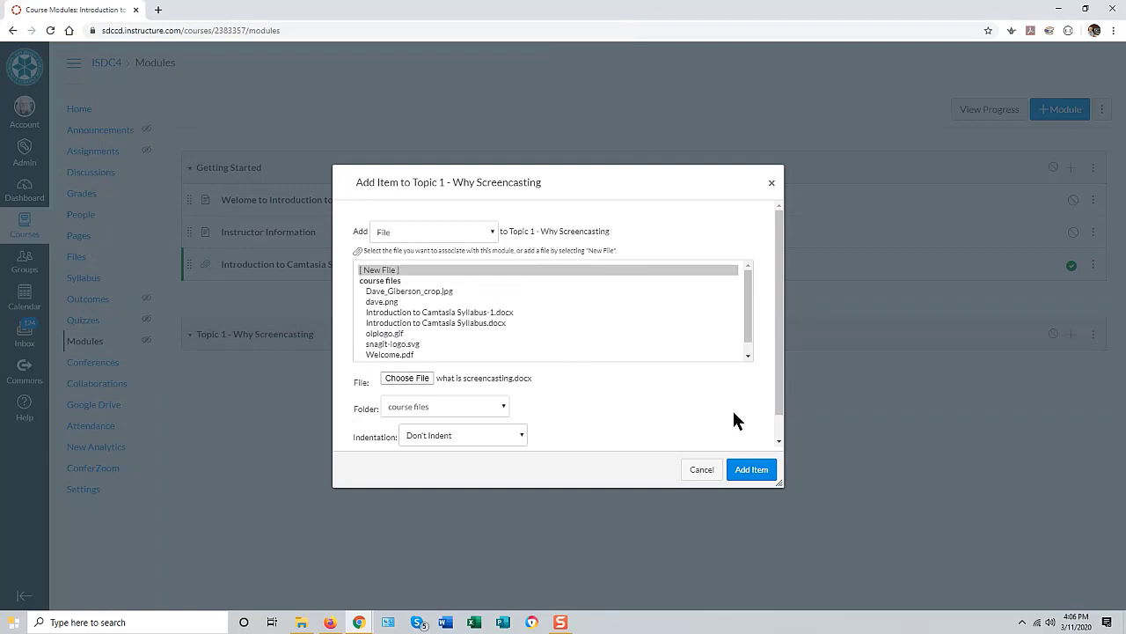
pyautogui.click(750, 469)
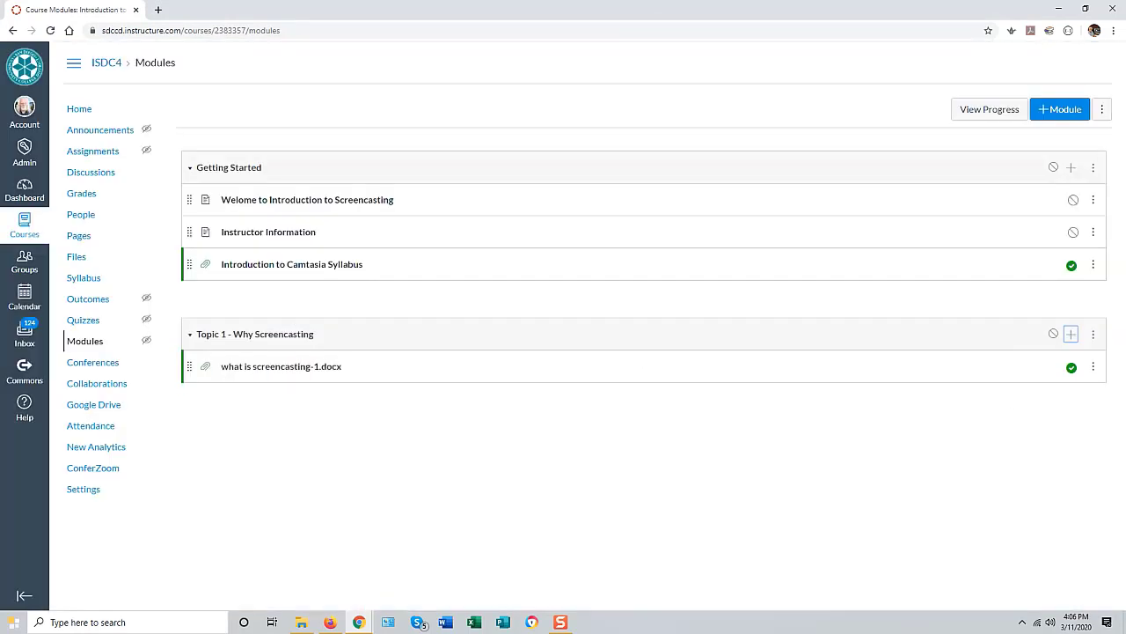
# Step: Retitle the file item from 'what is screencasting-1.docx' to 'What is screencasting'
pyautogui.click(1093, 368)
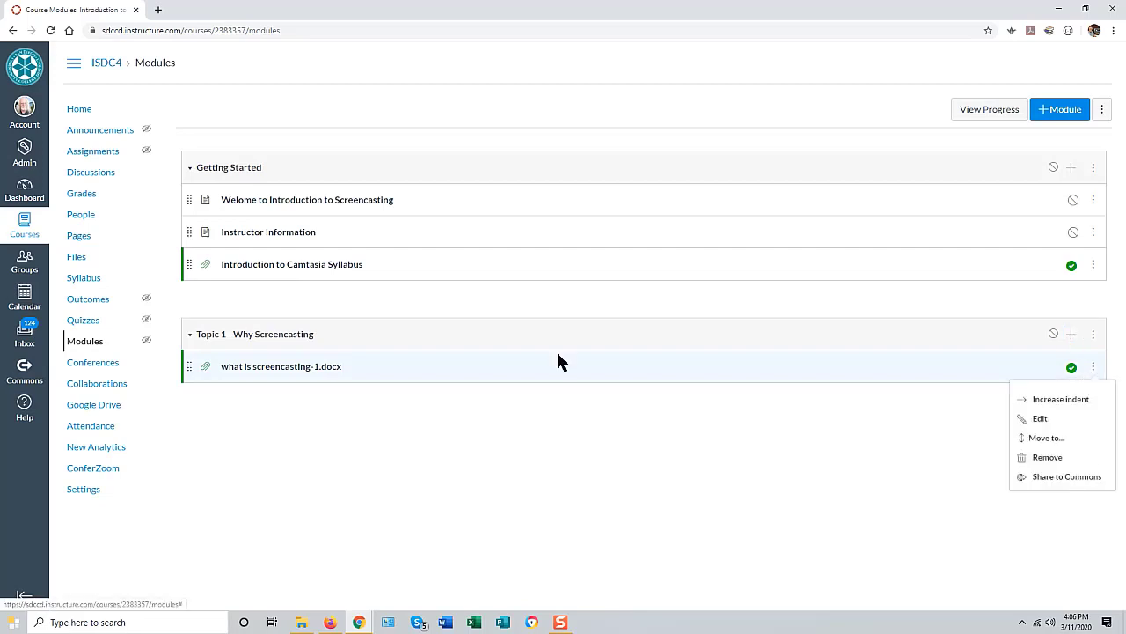
pyautogui.click(1038, 421)
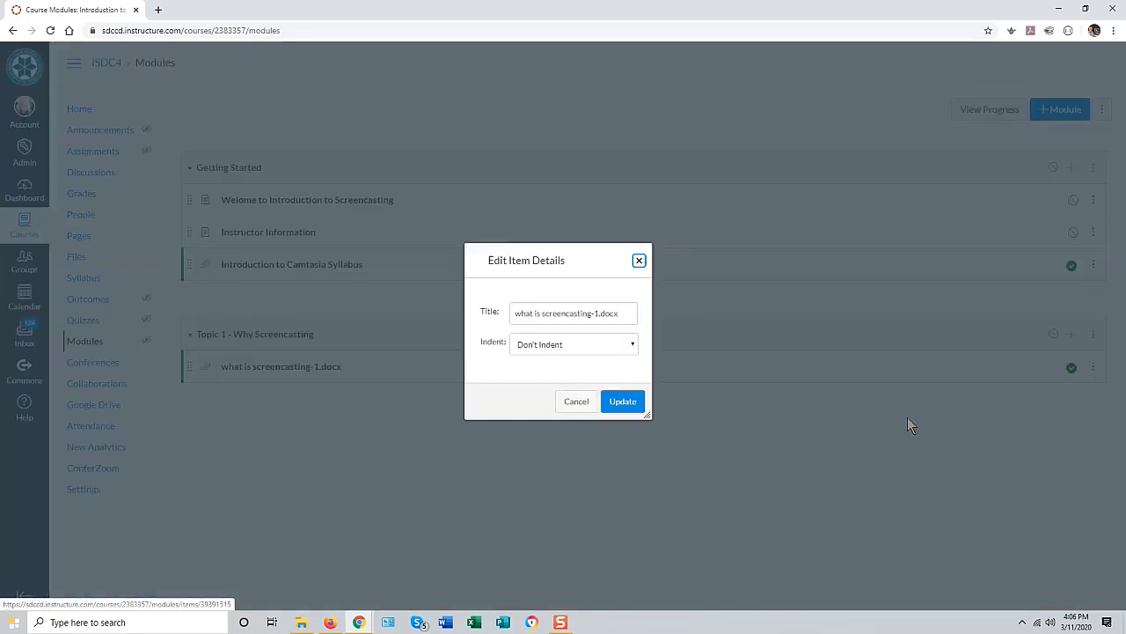
pyautogui.click(516, 314)
pyautogui.press('Delete')
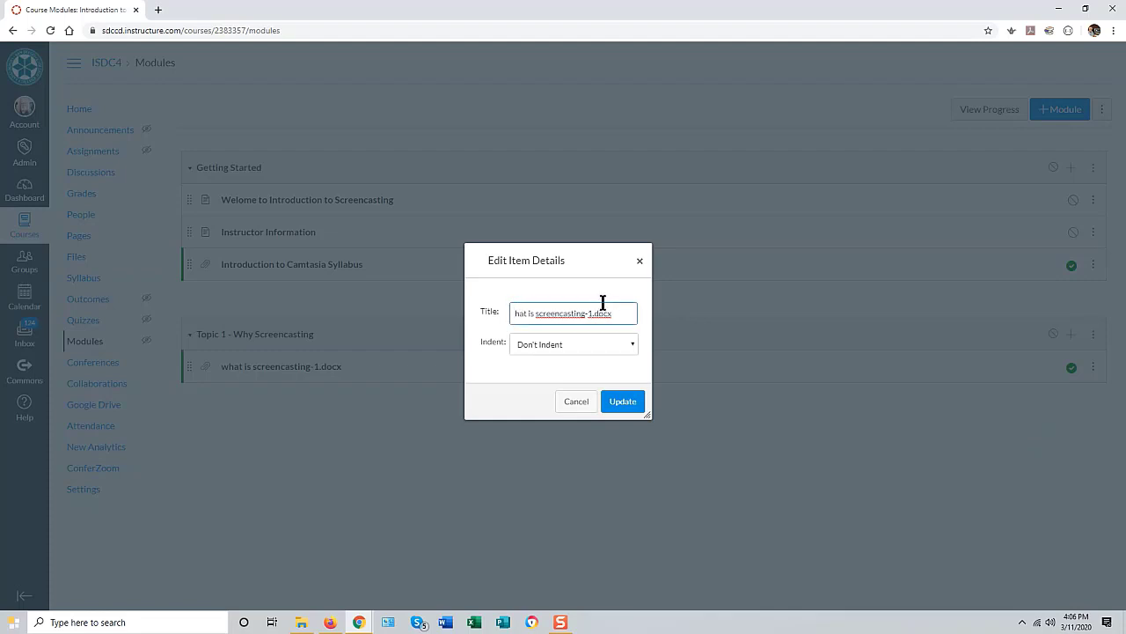
pyautogui.write('W')
pyautogui.click(623, 313)
pyautogui.press('BackSpace')
pyautogui.press('BackSpace')
pyautogui.press('BackSpace')
pyautogui.press('BackSpace')
pyautogui.press('BackSpace')
pyautogui.press('BackSpace')
pyautogui.press('BackSpace')
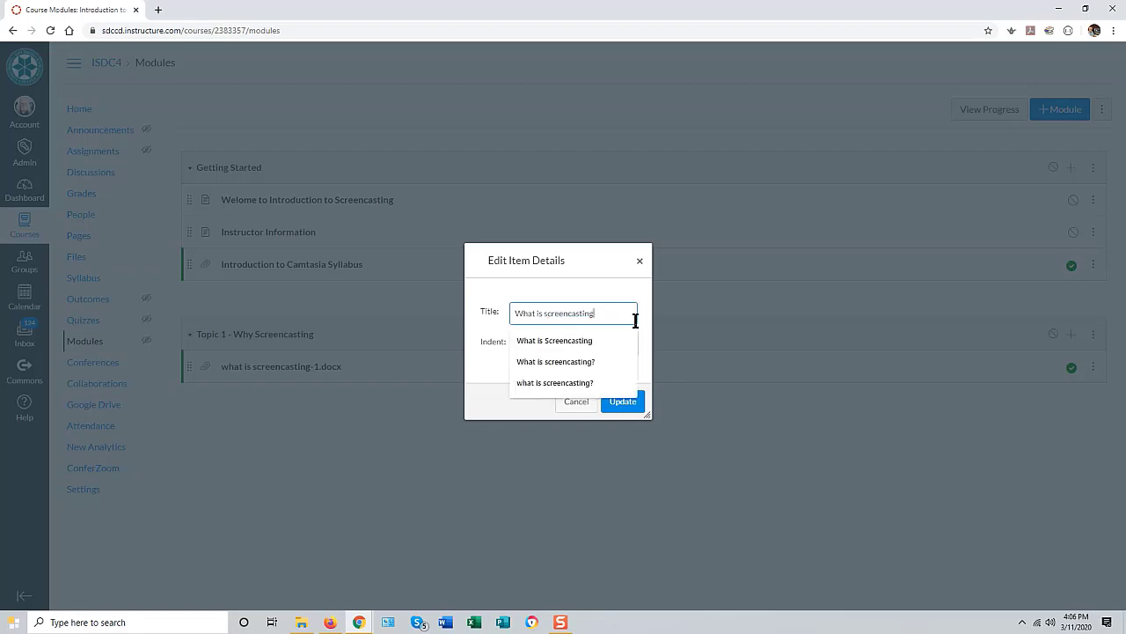
pyautogui.press('BackSpace')
pyautogui.write('g')
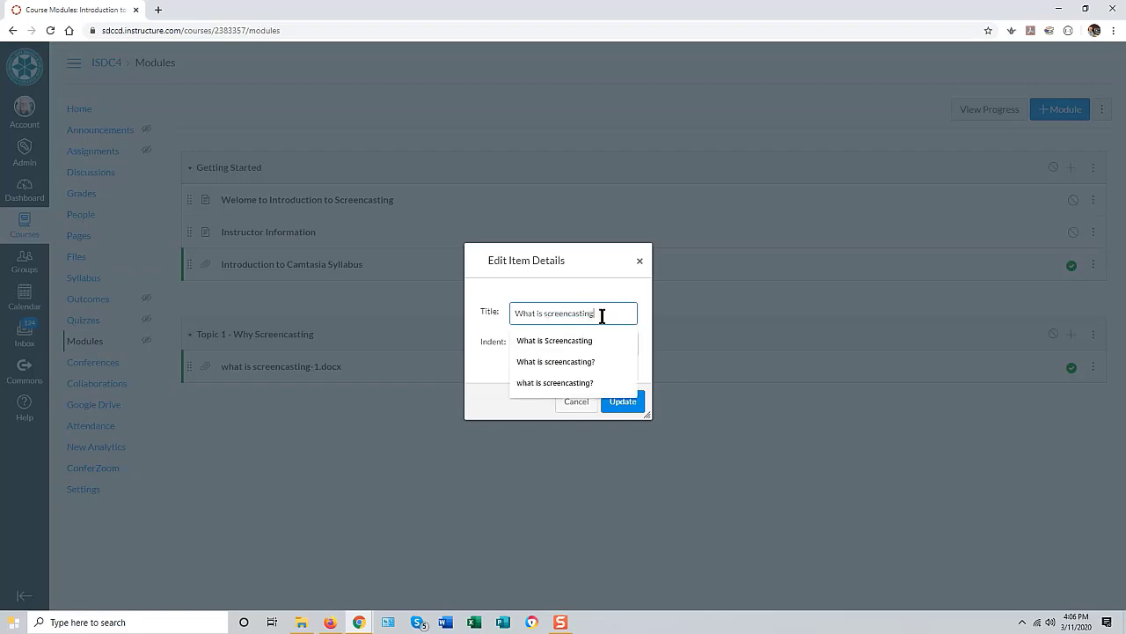
pyautogui.click(623, 405)
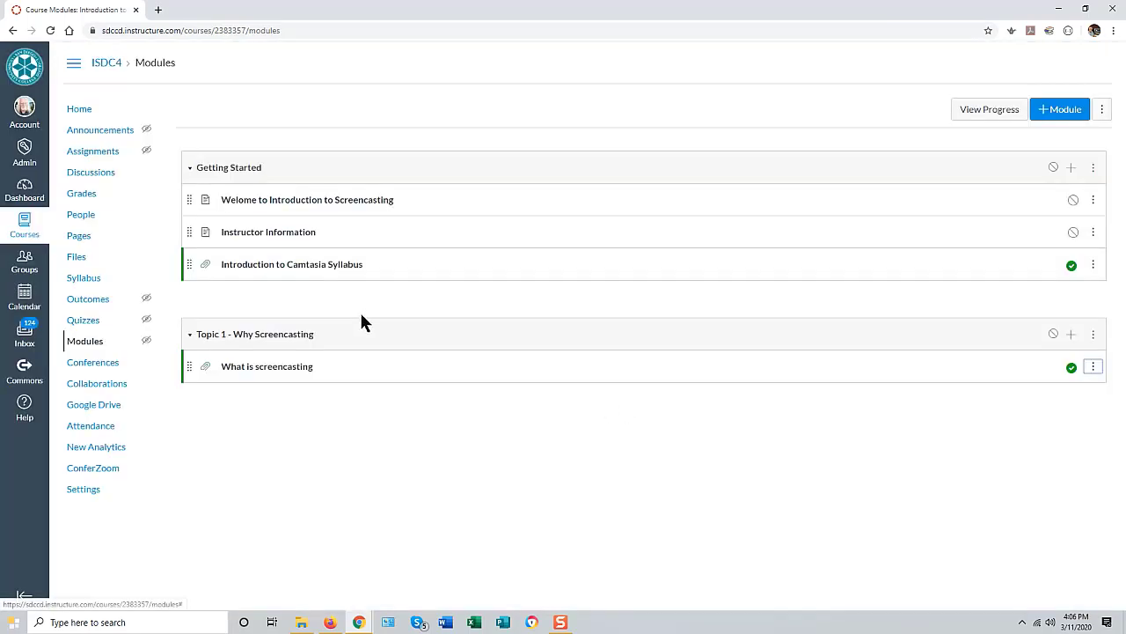
pyautogui.click(286, 368)
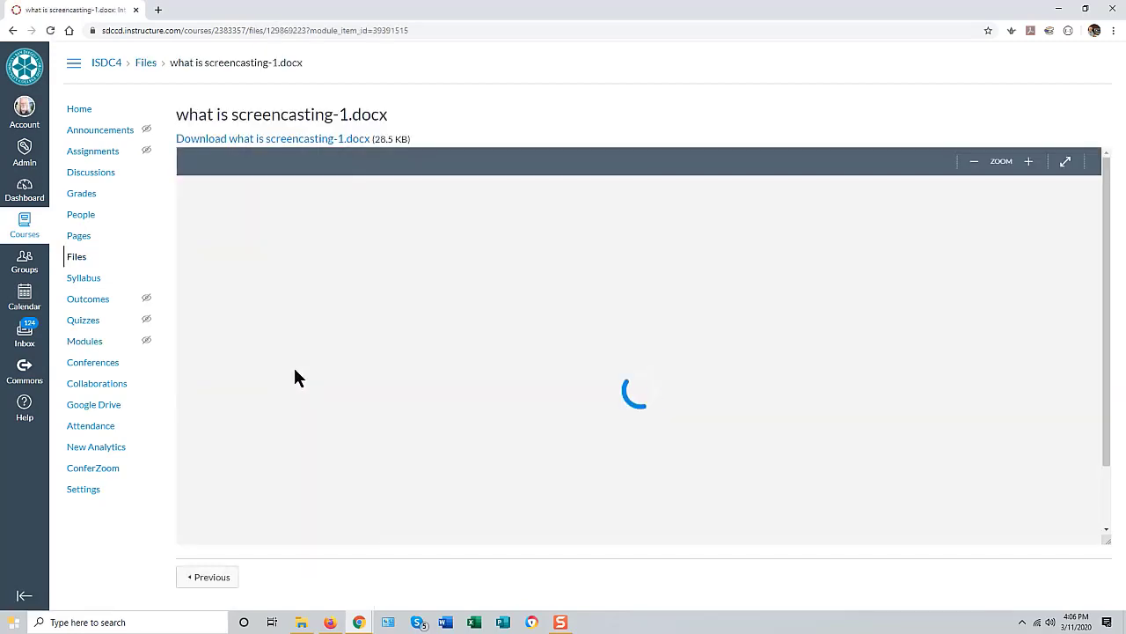
pyautogui.scroll(-5, 720, 455)
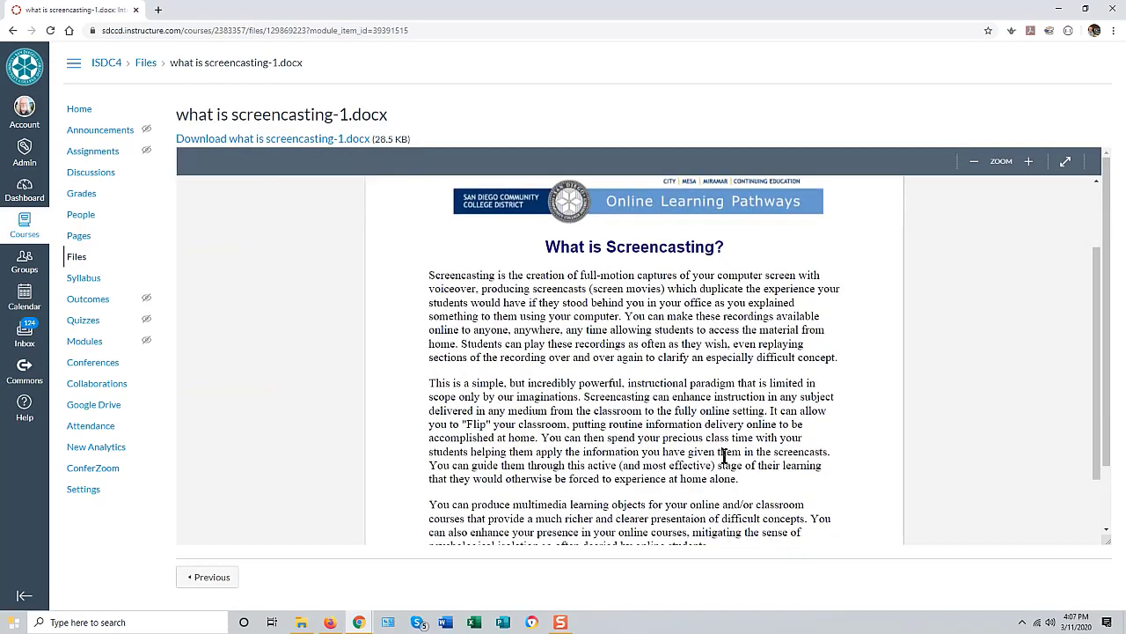
pyautogui.scroll(5, 720, 455)
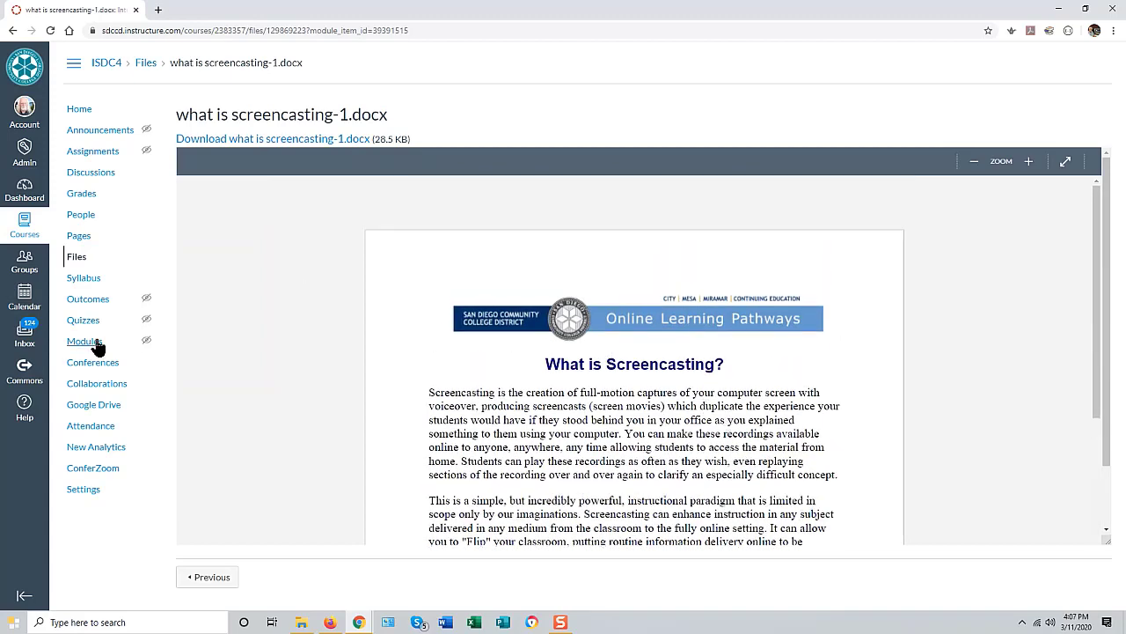
pyautogui.click(92, 343)
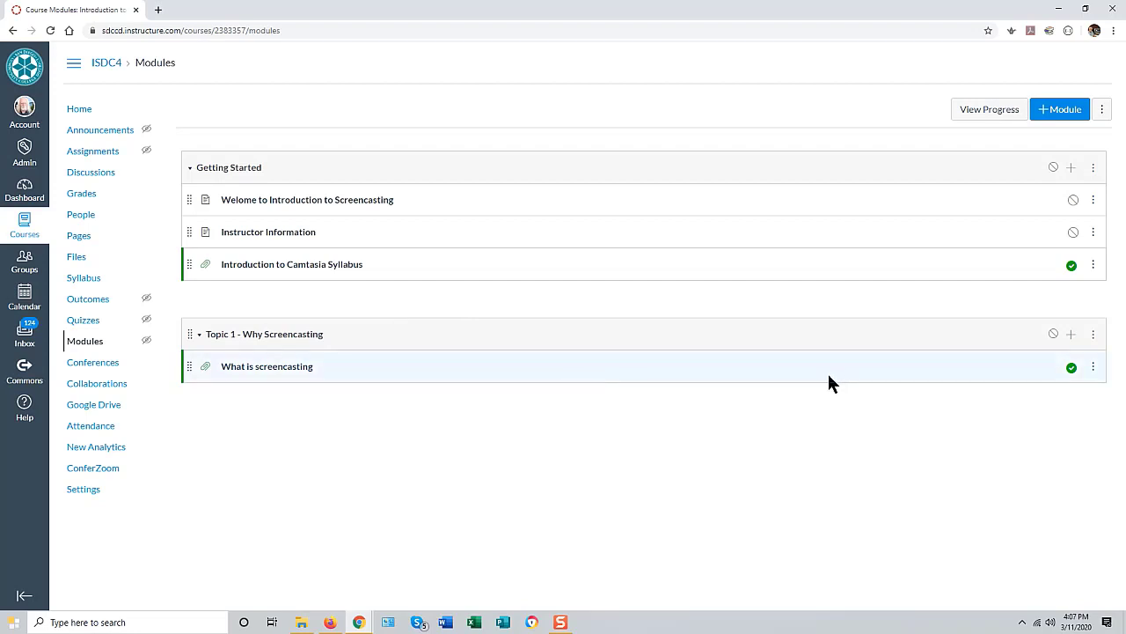
# Step: Set up a pasted External URL item titled 'TechSmith Guide to Screencasting' that loads in a new tab
pyautogui.click(1071, 333)
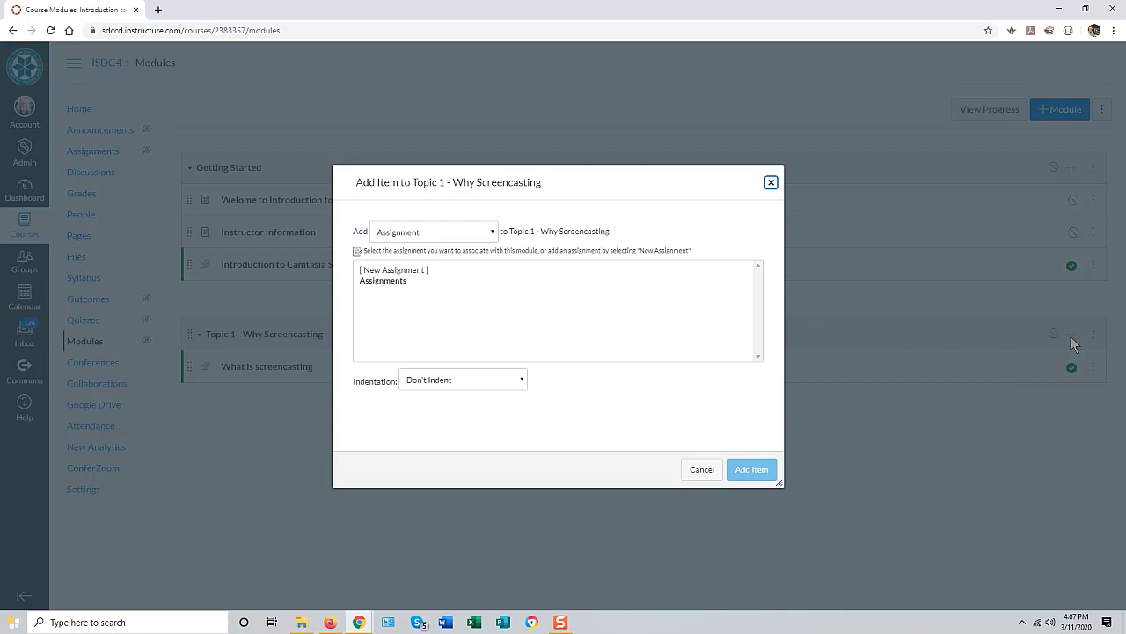
pyautogui.click(416, 234)
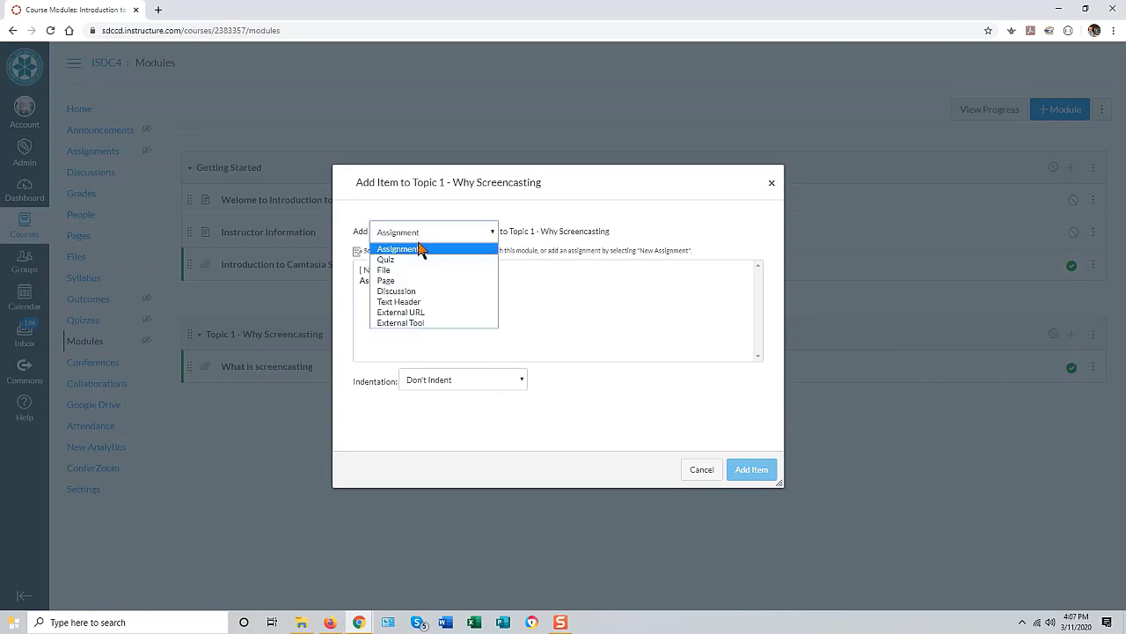
pyautogui.click(418, 314)
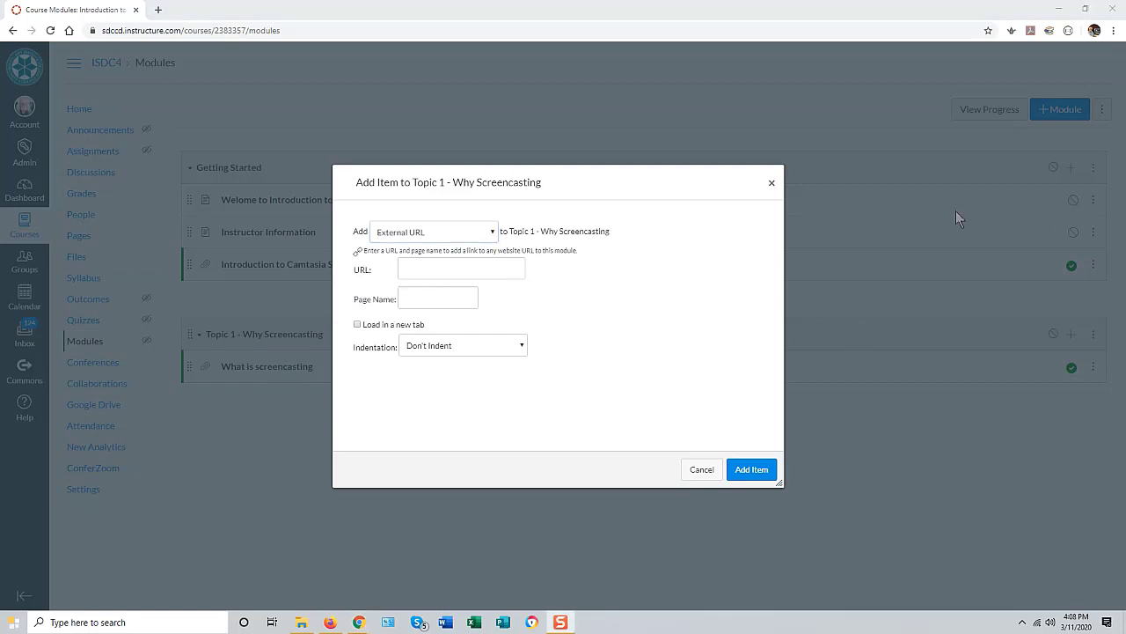
pyautogui.click(440, 267)
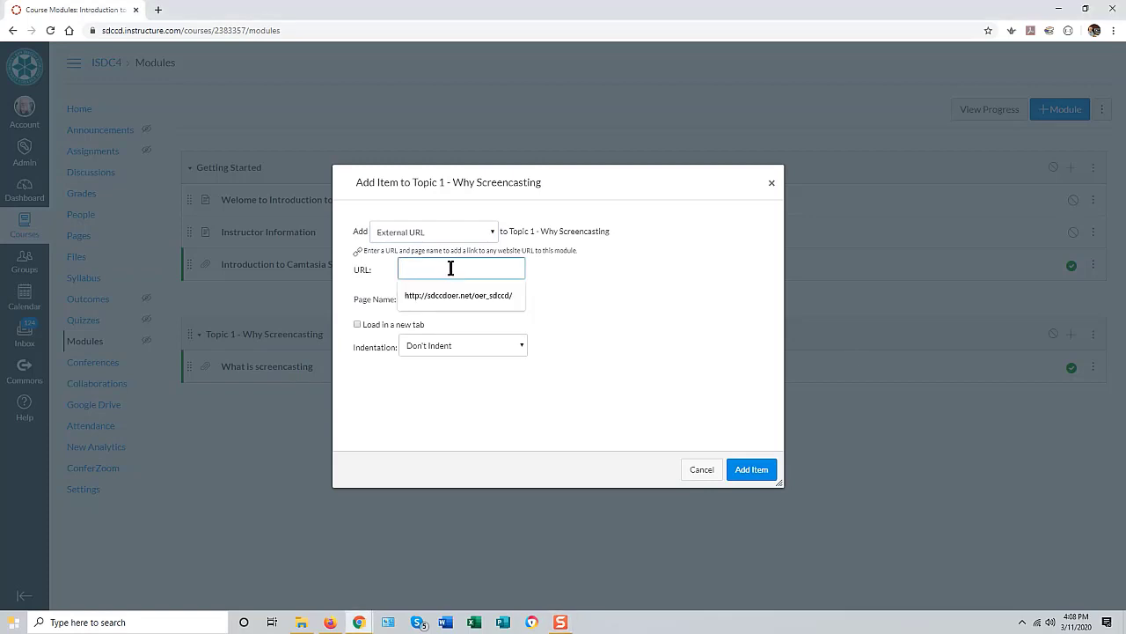
pyautogui.hotkey('ctrl', 'v')
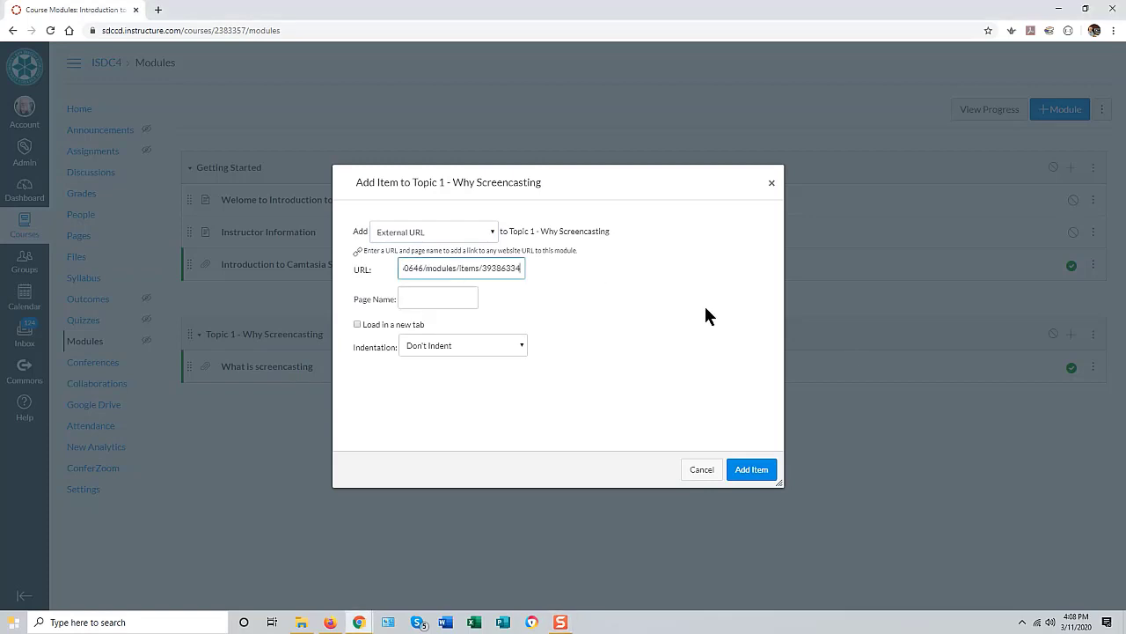
pyautogui.click(409, 298)
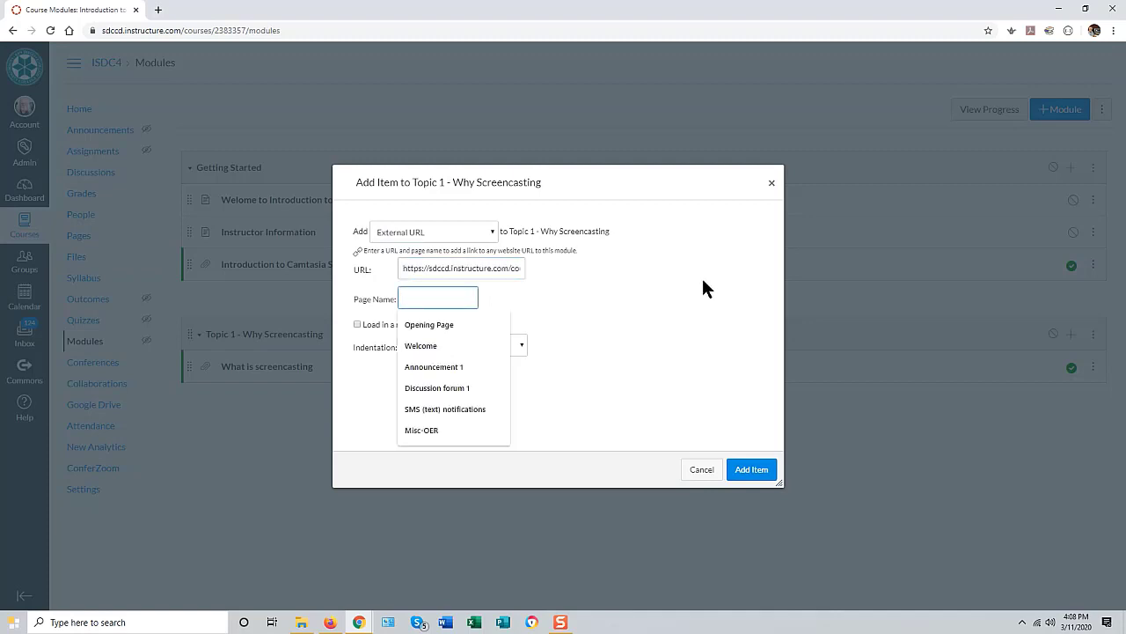
pyautogui.write('Tech')
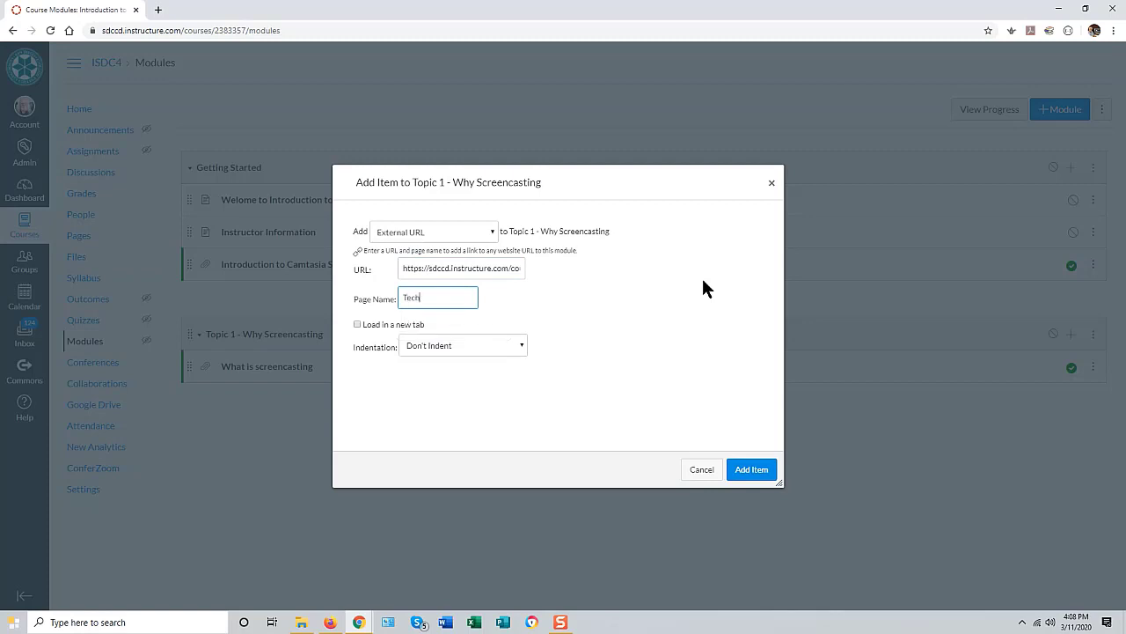
pyautogui.write('Smith ')
pyautogui.write('Guide')
pyautogui.write(' to')
pyautogui.write(' Screencast')
pyautogui.write('ing')
pyautogui.click(357, 326)
# Step: Add the TechSmith Guide link to Topic 1, test it in a new window, then return to Modules
pyautogui.click(751, 470)
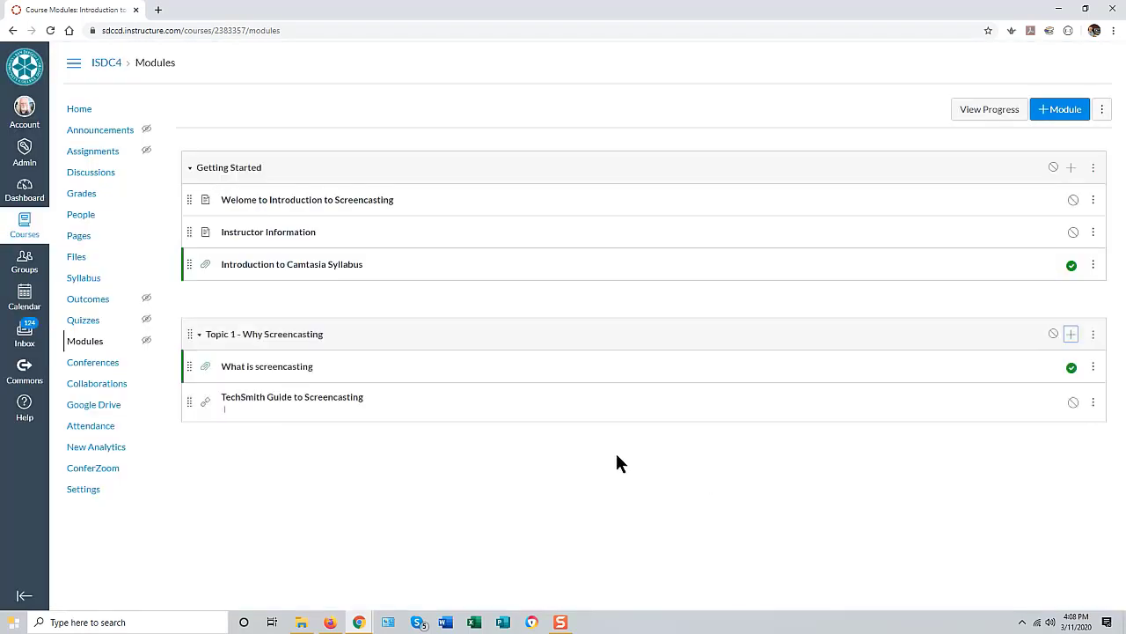
pyautogui.click(321, 403)
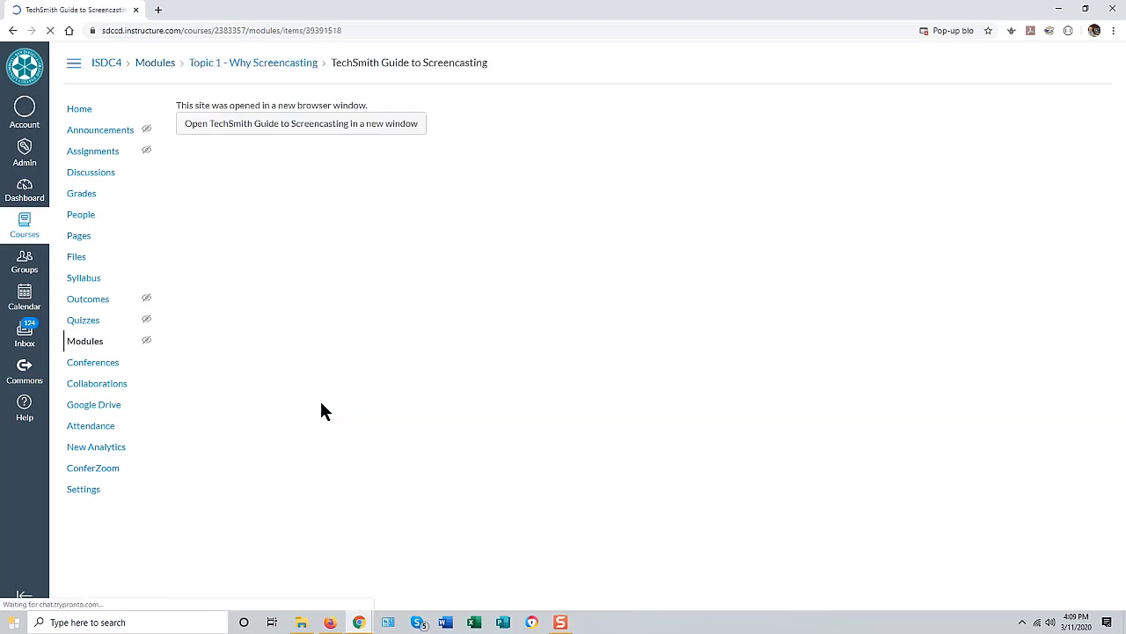
pyautogui.click(264, 130)
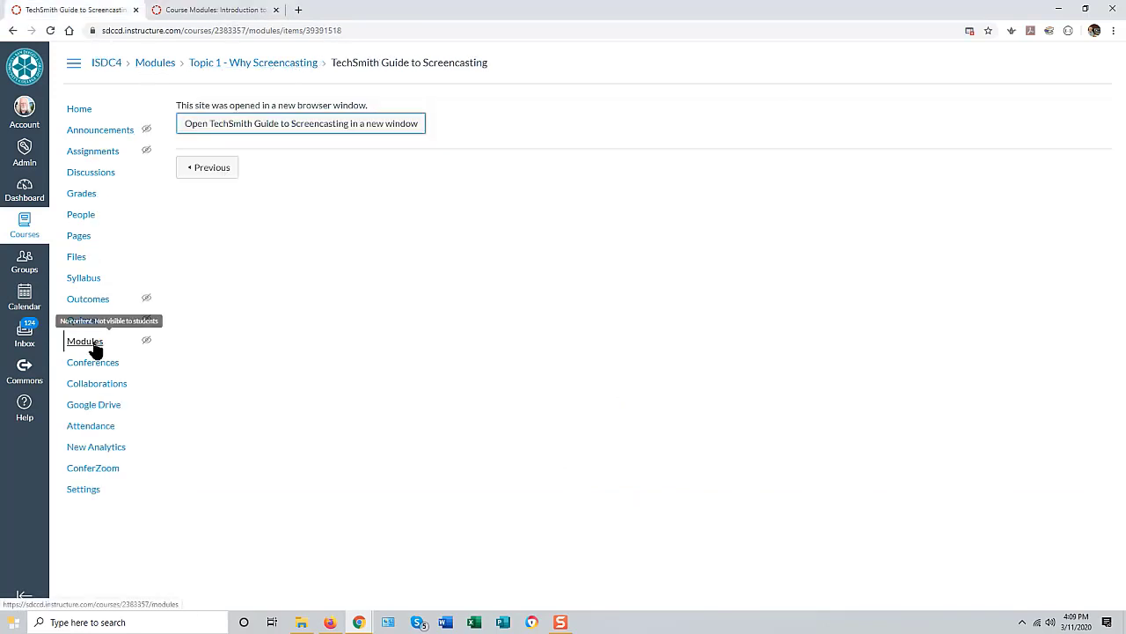
pyautogui.click(86, 341)
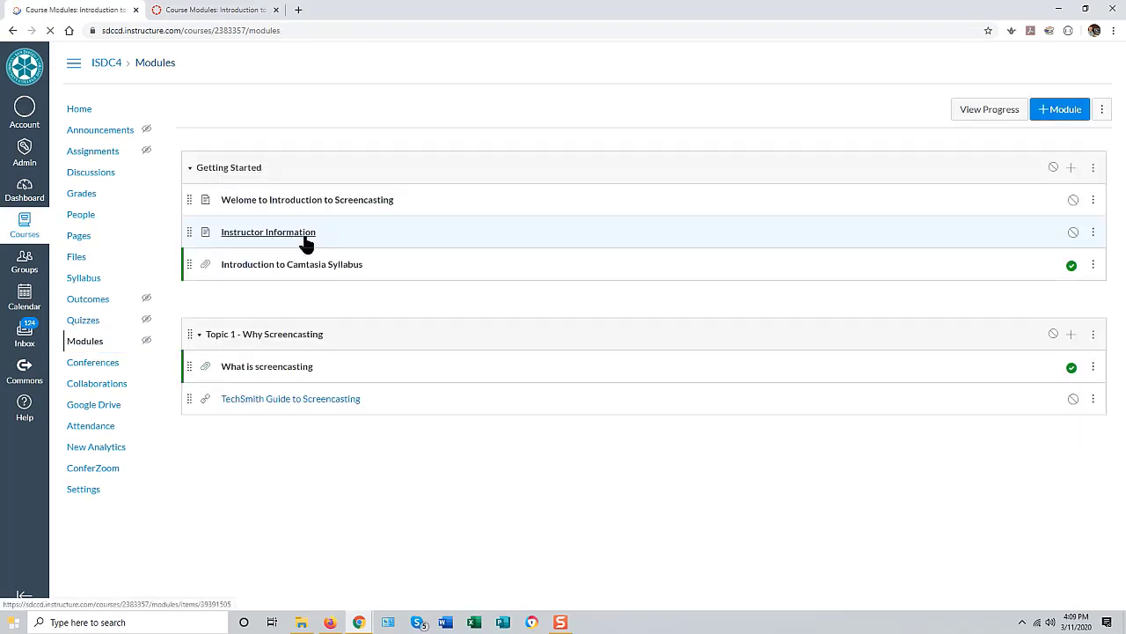
# Step: Add a pasted External URL item named 'Sample Screencasts' at the end of Topic 1
pyautogui.click(1071, 335)
pyautogui.click(403, 232)
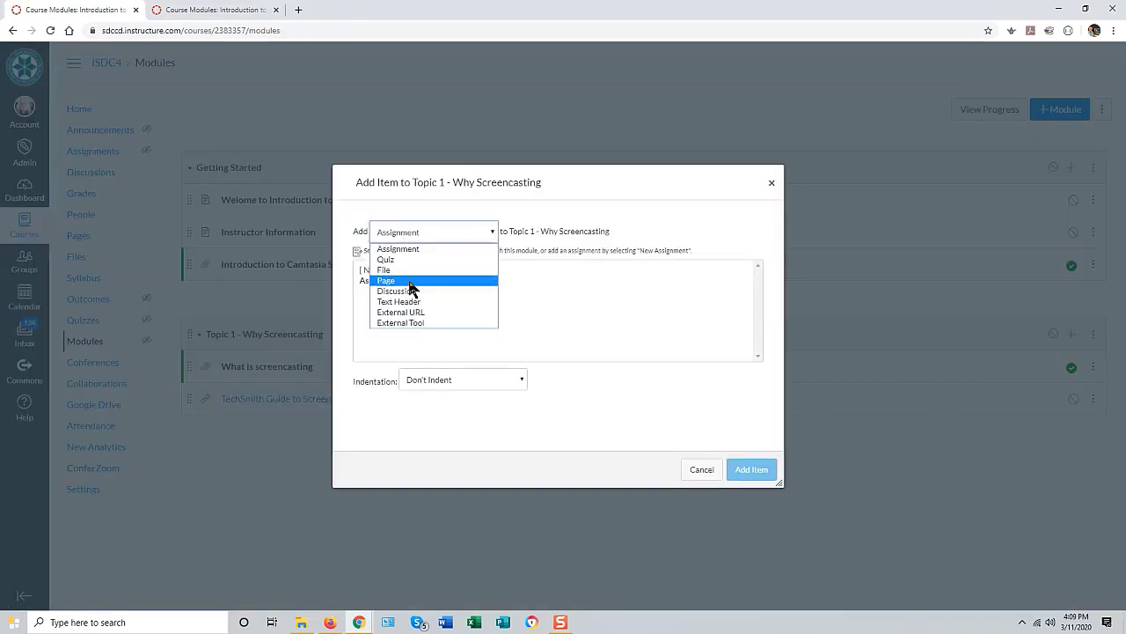
pyautogui.click(400, 313)
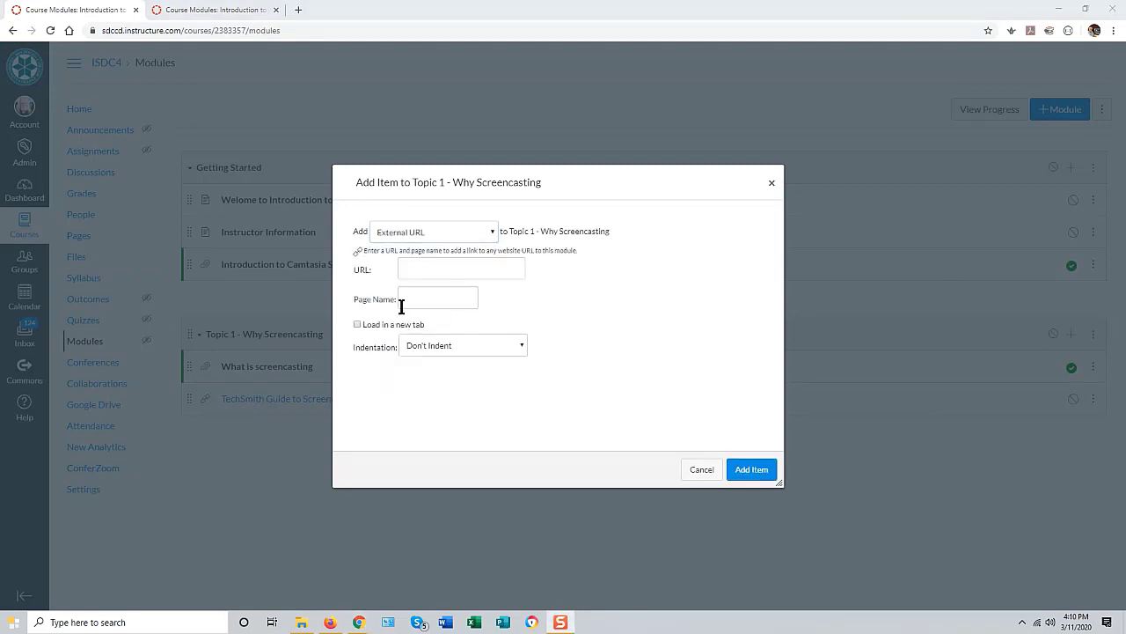
pyautogui.click(419, 269)
pyautogui.hotkey('ctrl', 'v')
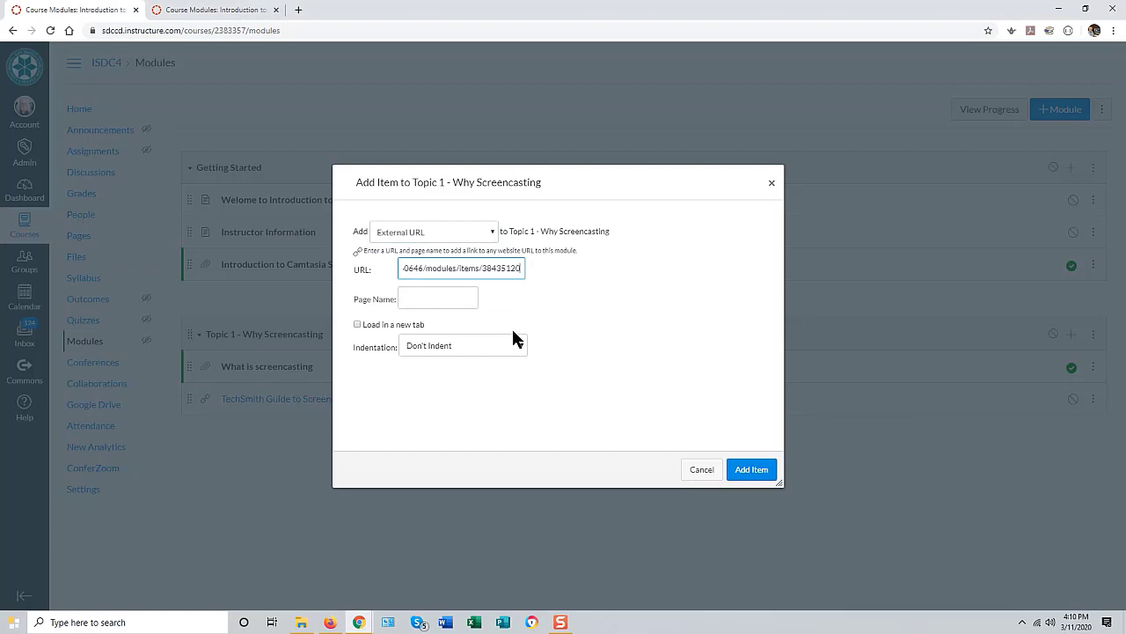
pyautogui.click(410, 298)
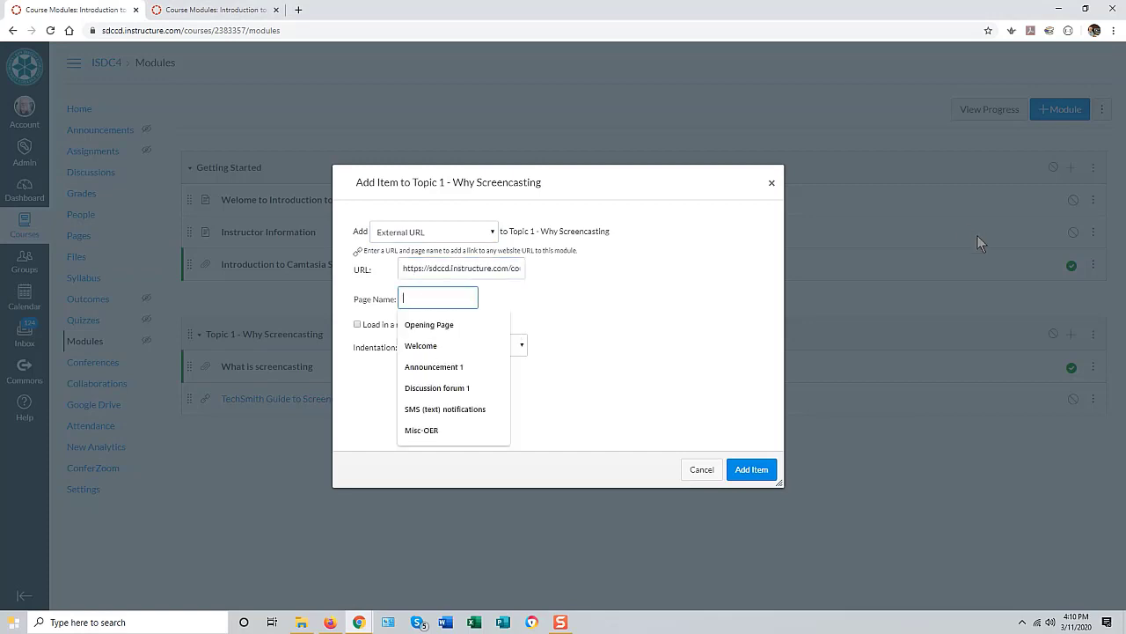
pyautogui.write('Sample')
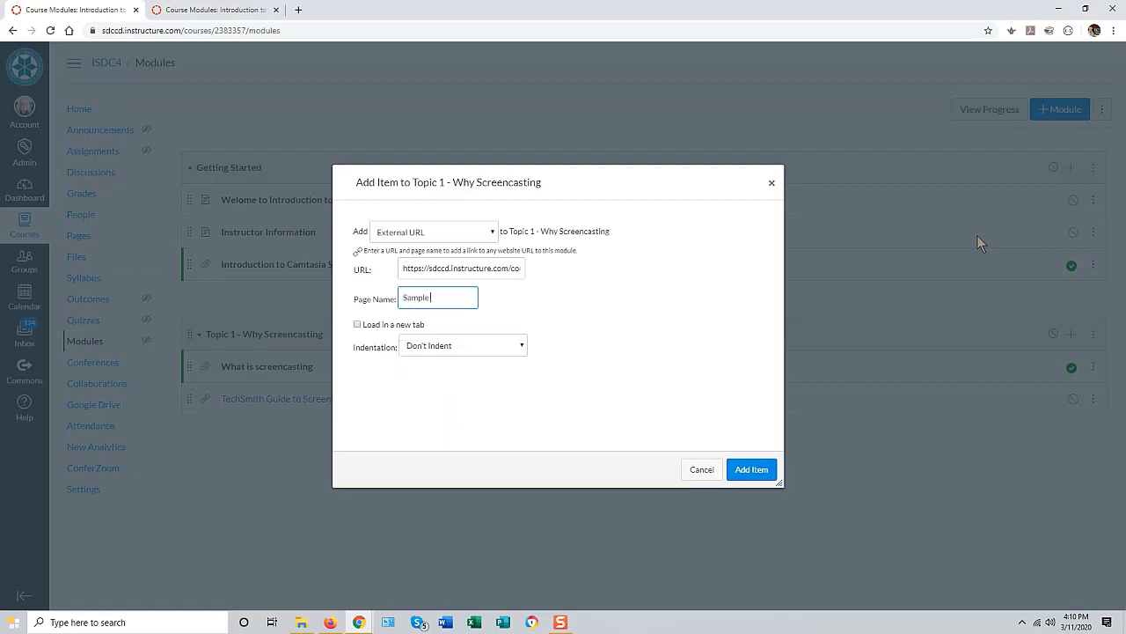
pyautogui.write('Screencasts')
pyautogui.click(744, 472)
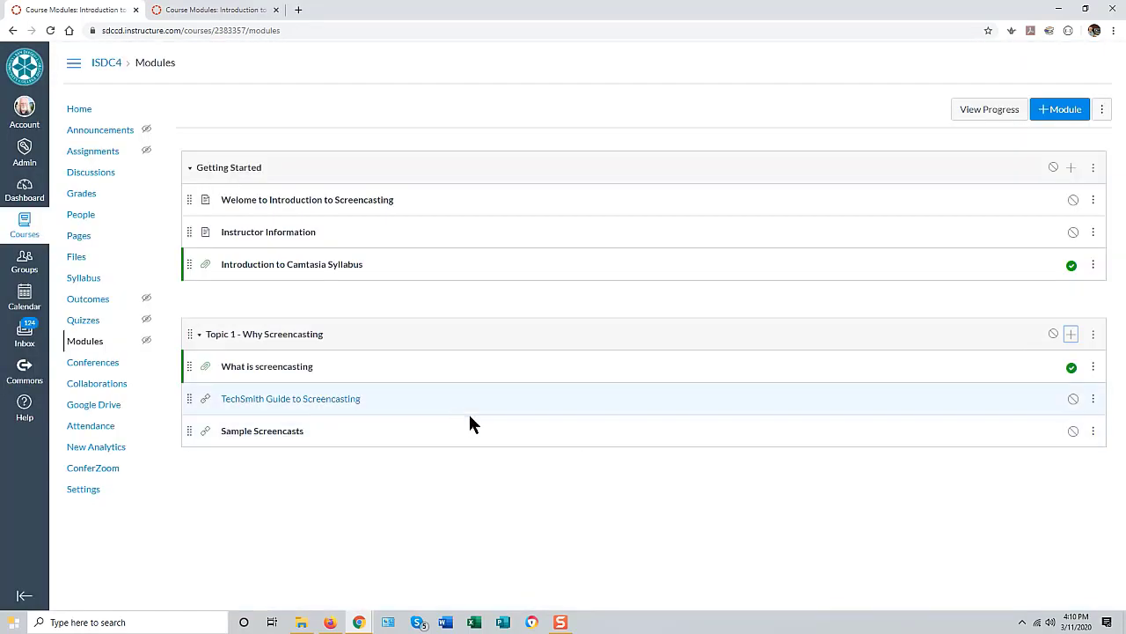
pyautogui.click(301, 434)
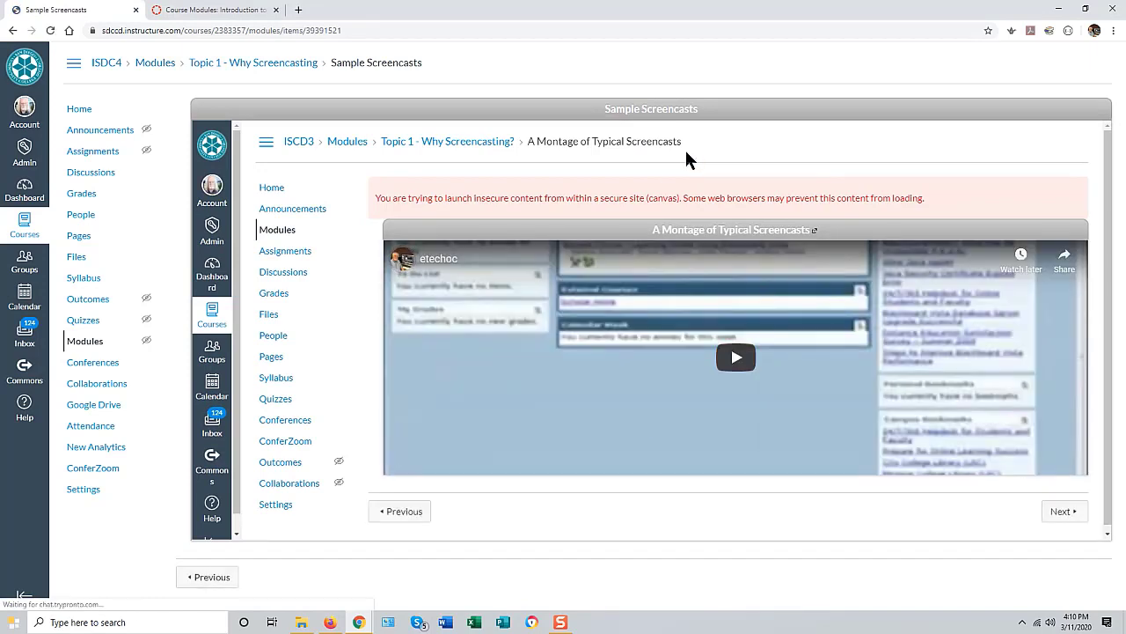